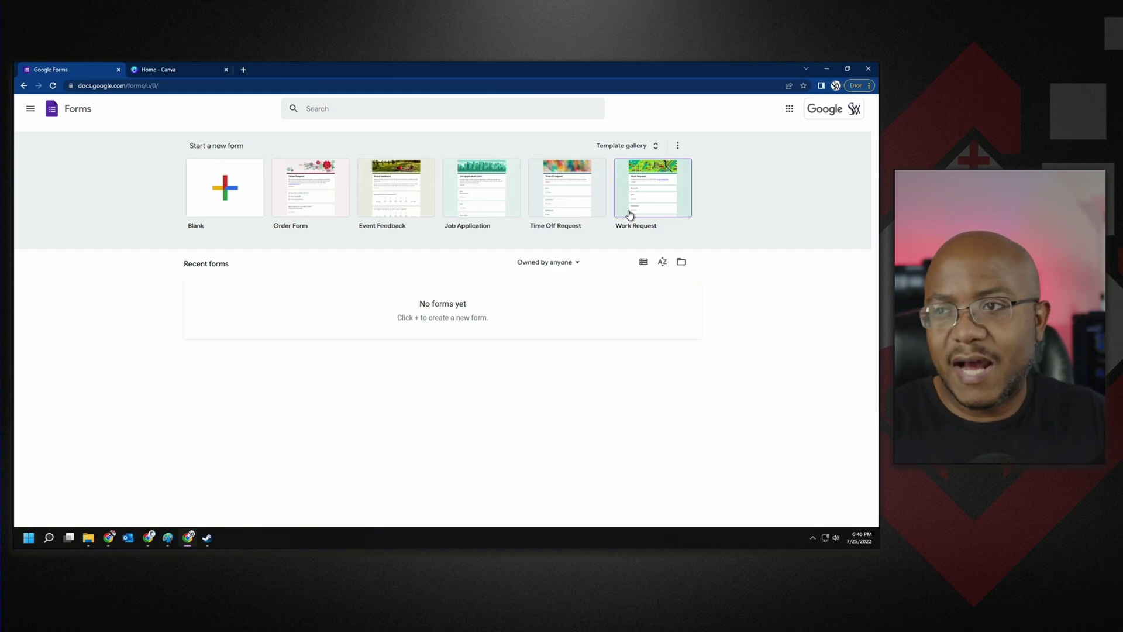
# Step: Create a blank Google Form, giving an 'Untitled form' with one default multiple-choice question
pyautogui.click(224, 195)
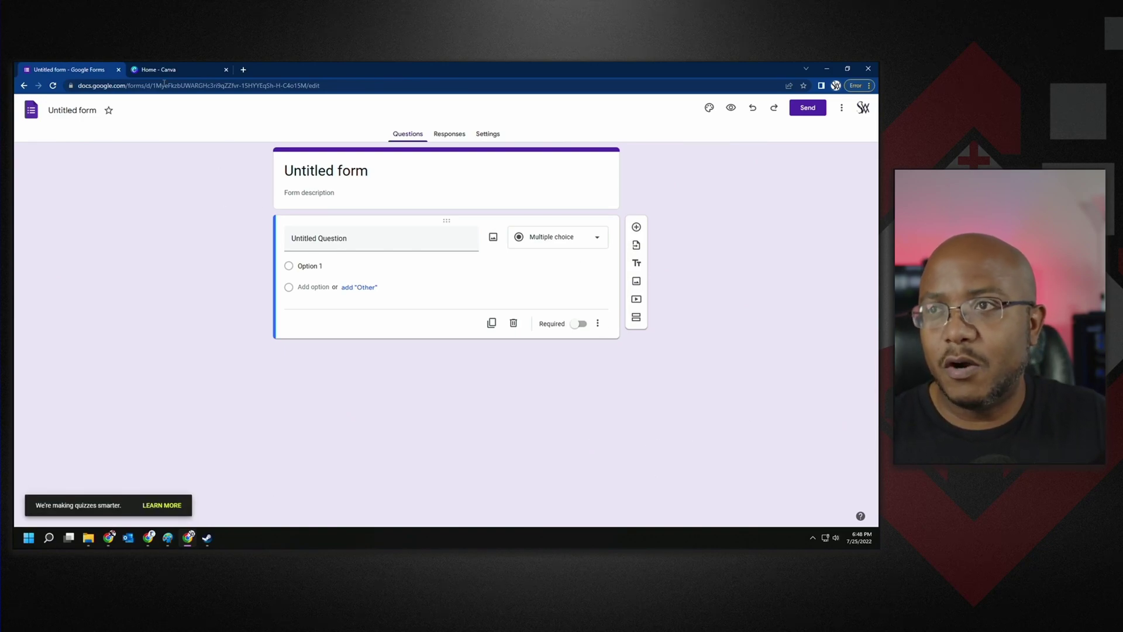
# Step: On the Canva home page, start a custom-size design with a width of 1600 px
pyautogui.click(166, 70)
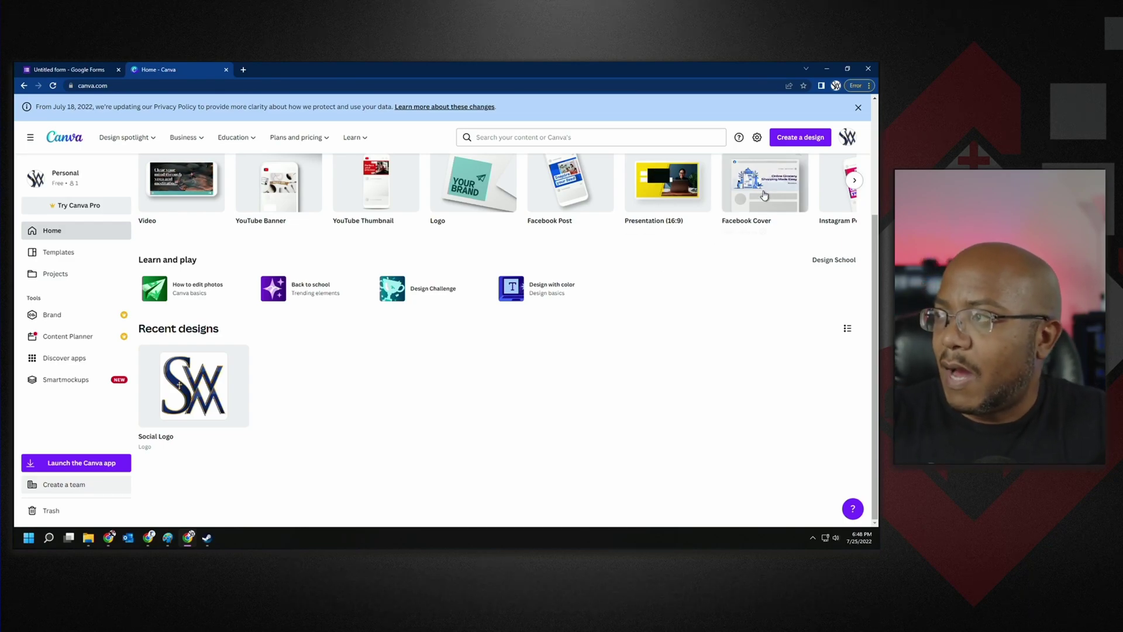
pyautogui.click(802, 141)
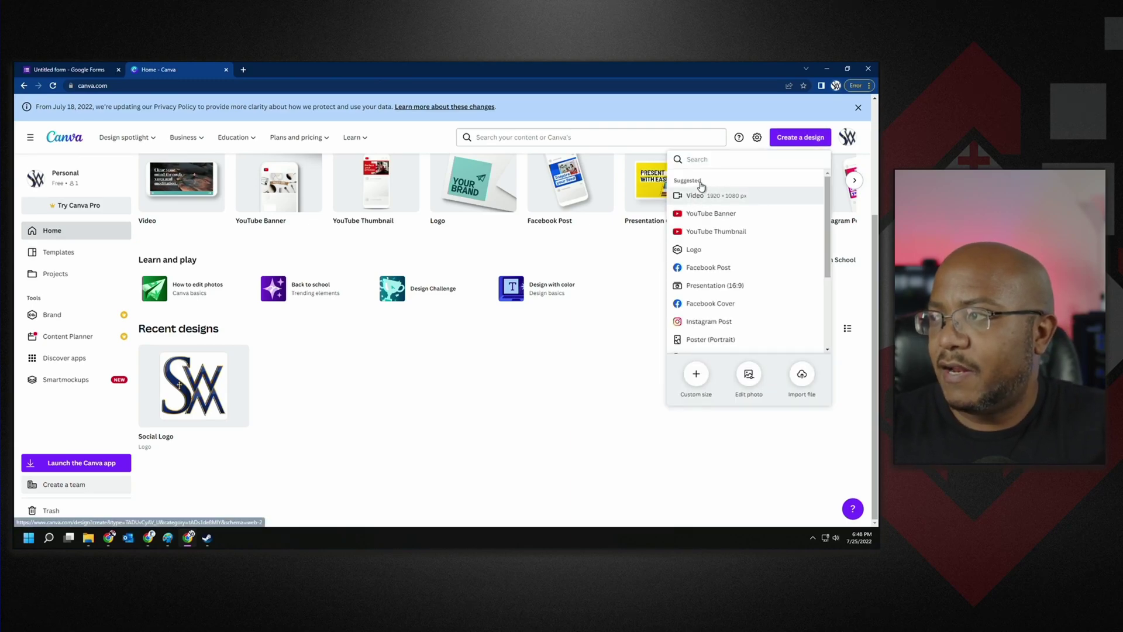
pyautogui.click(625, 209)
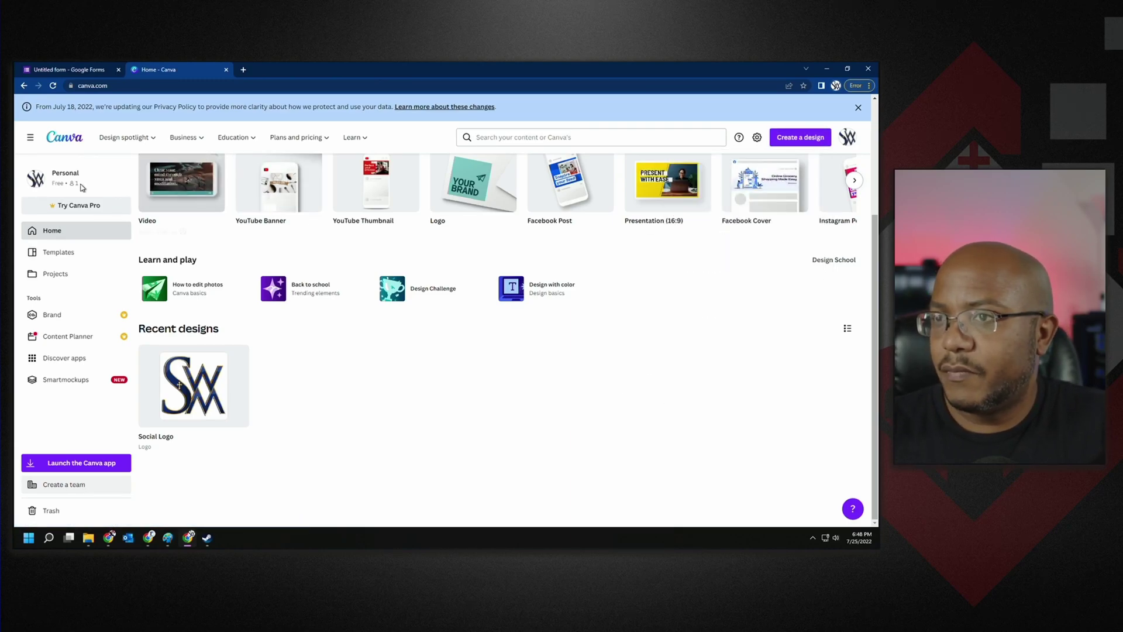
pyautogui.scroll(3, 754, 297)
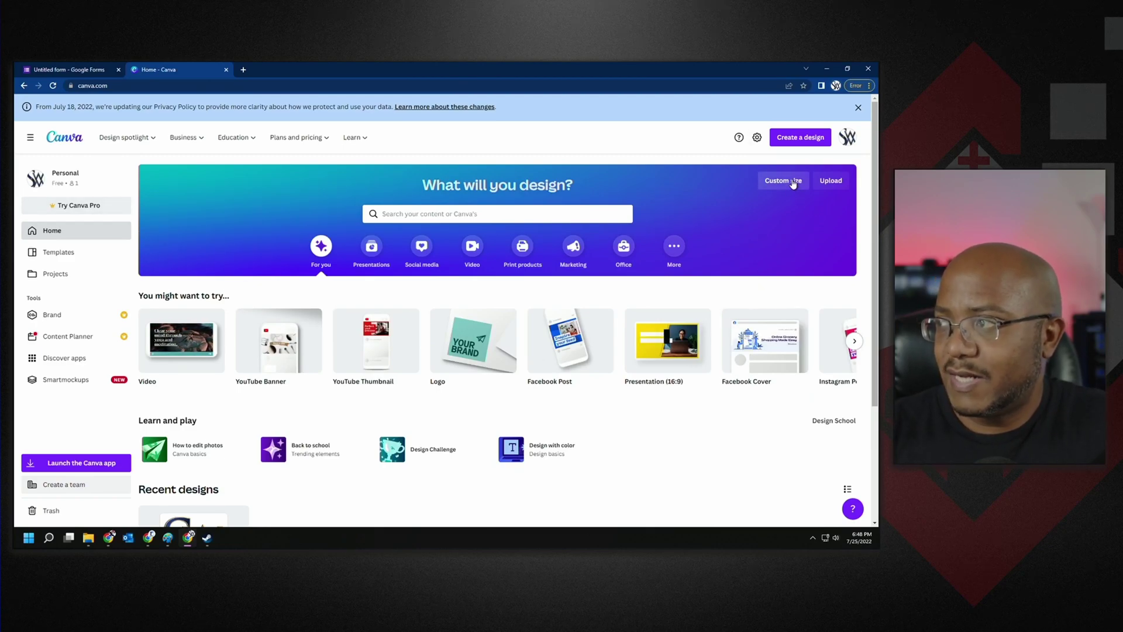
pyautogui.click(790, 181)
pyautogui.write('1600')
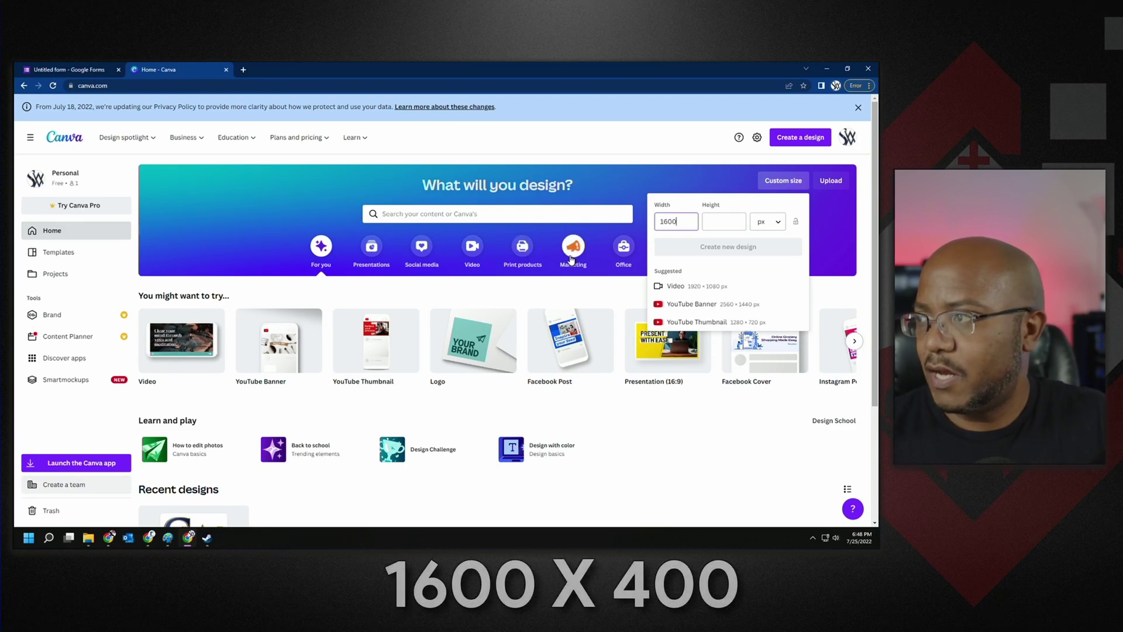
pyautogui.press('Tab')
# Step: Create the 1600 × 400 design and apply the dark BE GENTLE WITH YOURSELF banner template
pyautogui.write('400')
pyautogui.click(718, 248)
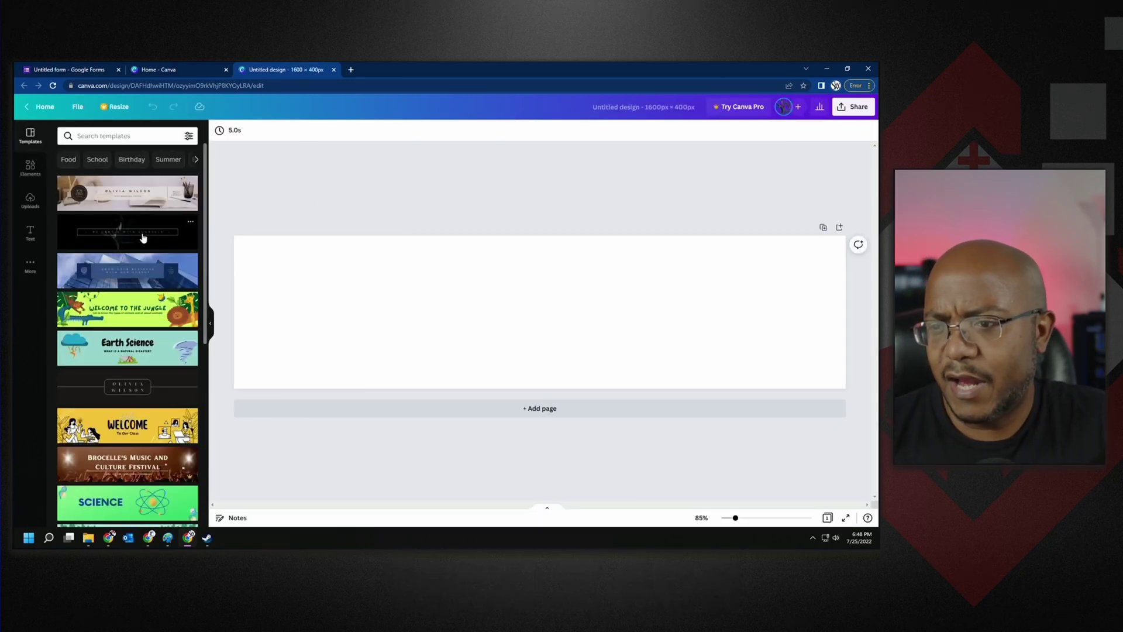
pyautogui.click(137, 236)
# Step: Replace the template background with the uploaded wooden desk photo, cropped to centre the phone
pyautogui.click(691, 295)
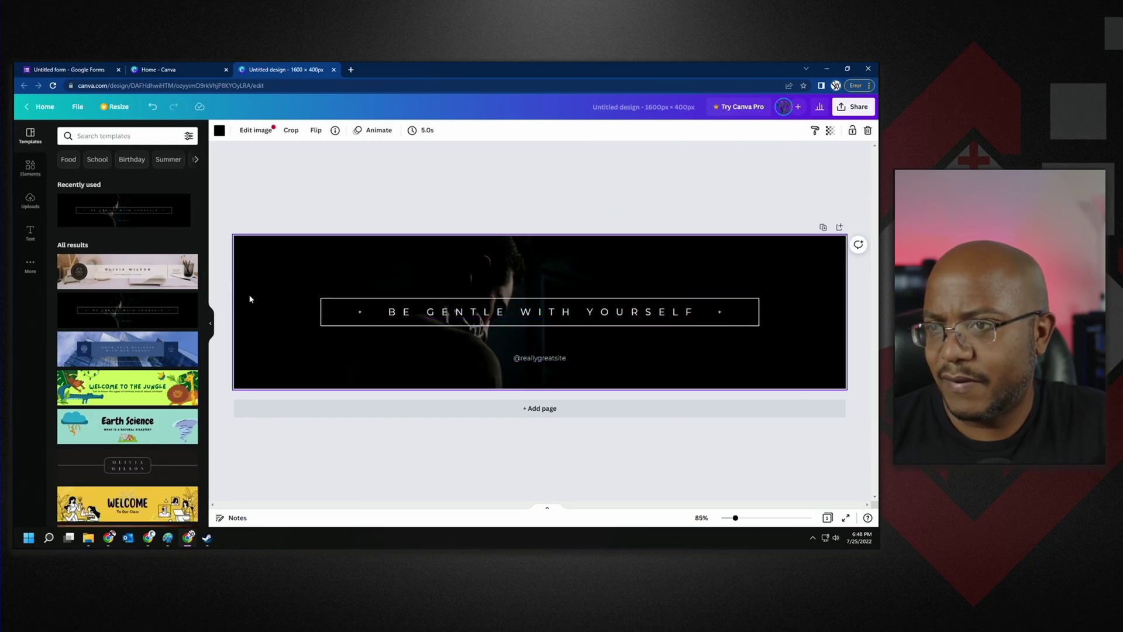
pyautogui.click(30, 212)
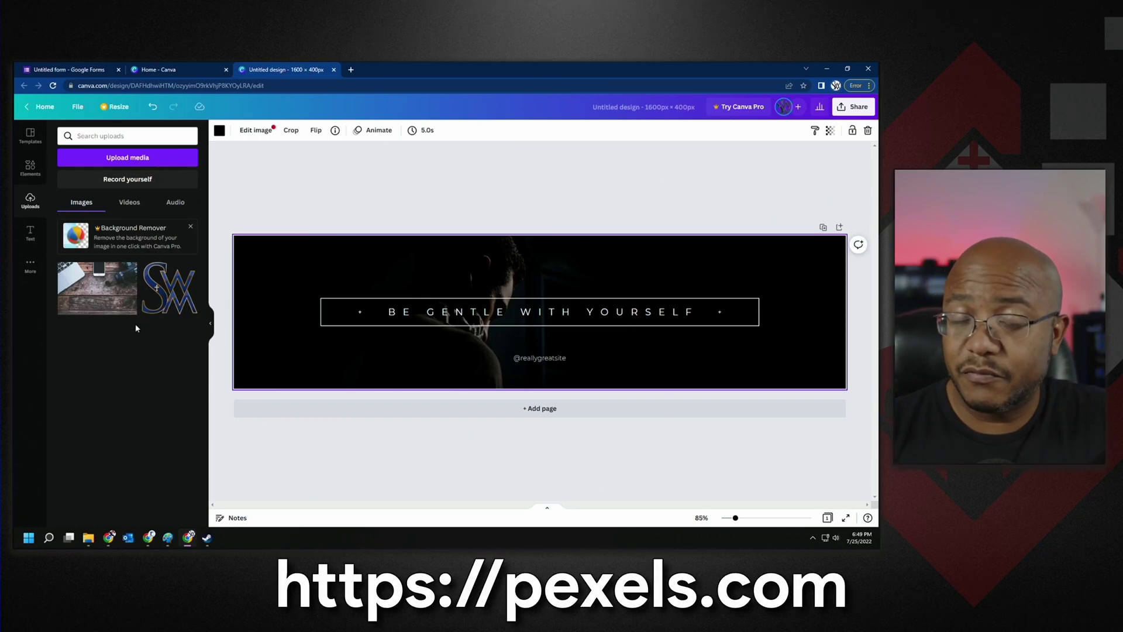
pyautogui.moveTo(93, 310); pyautogui.dragTo(244, 326)
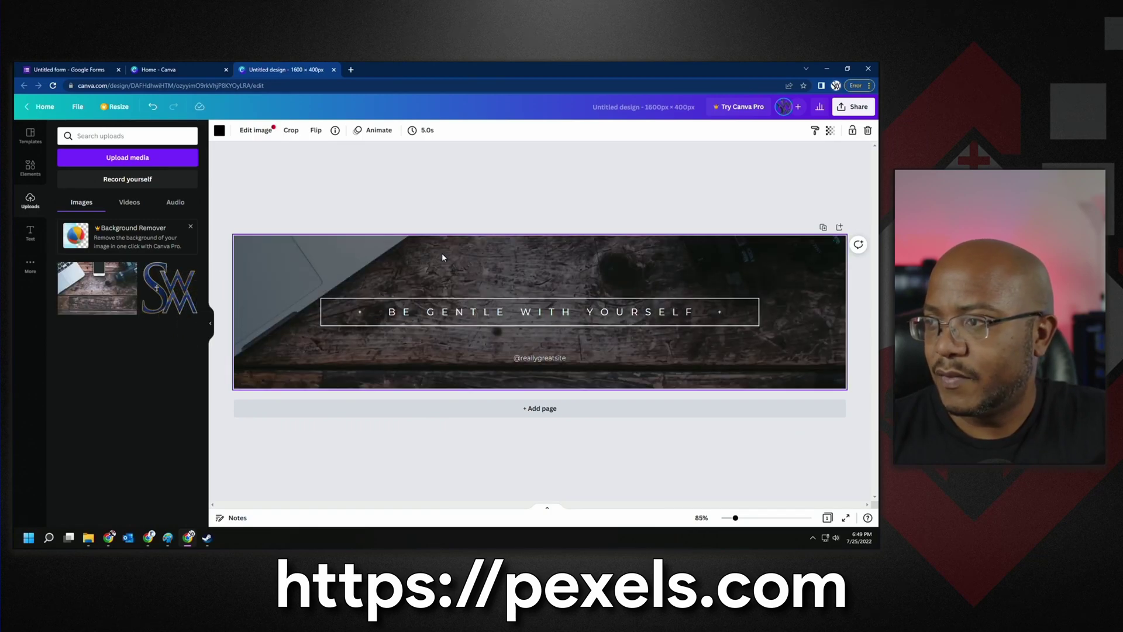
pyautogui.click(291, 129)
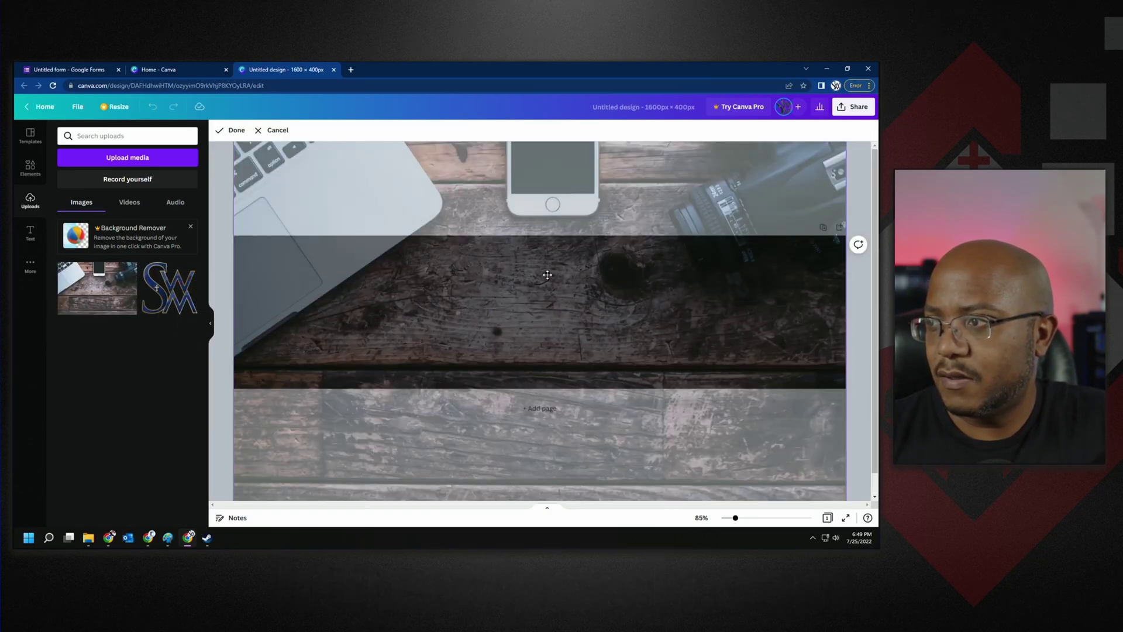
pyautogui.moveTo(547, 275); pyautogui.dragTo(541, 373)
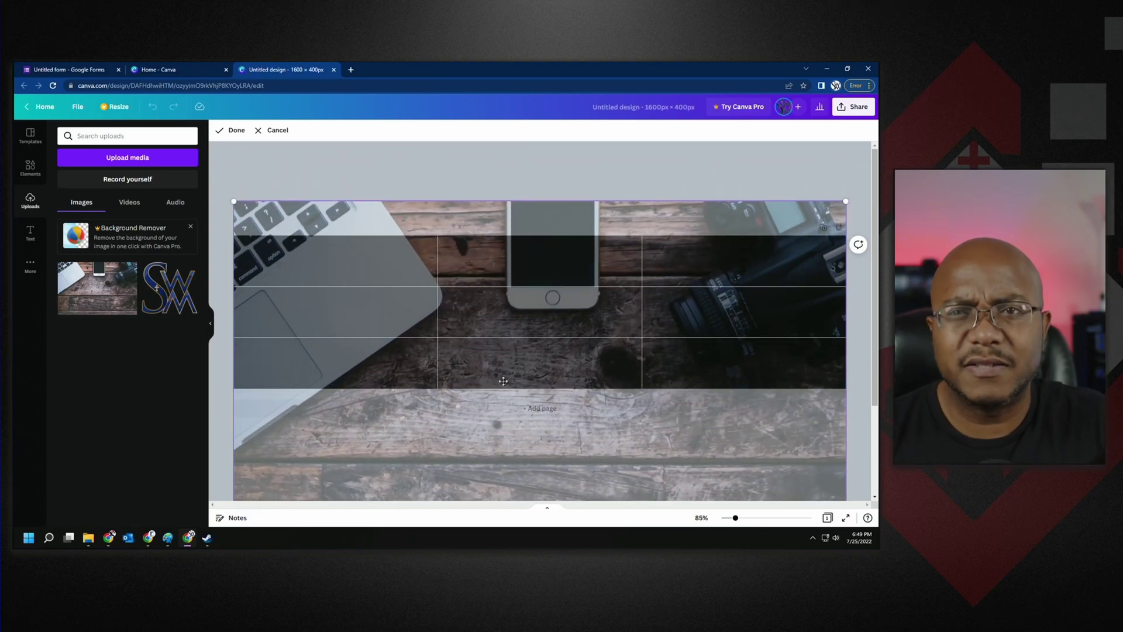
# Step: Finish the crop and delete the two small dots on either side of the headline
pyautogui.click(232, 130)
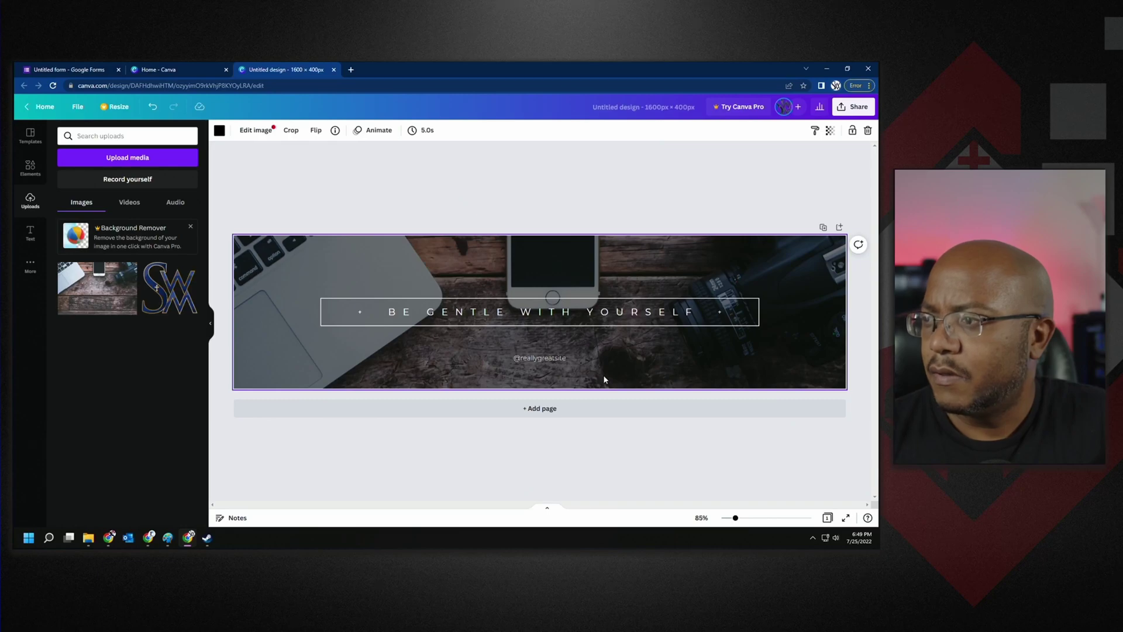
pyautogui.click(474, 316)
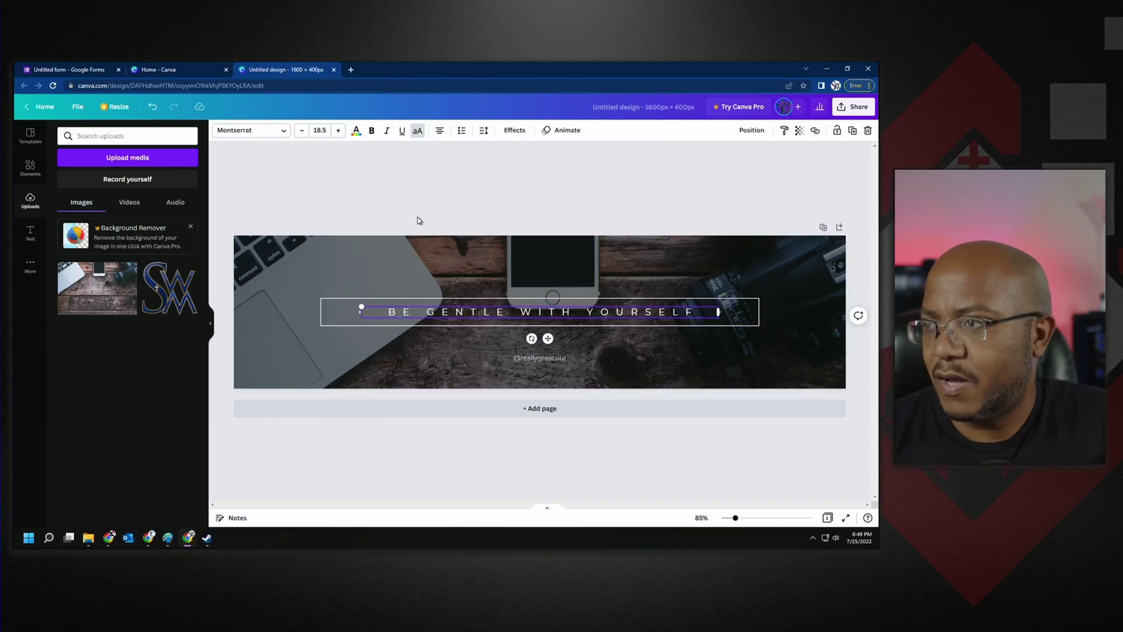
pyautogui.click(421, 219)
pyautogui.click(359, 313)
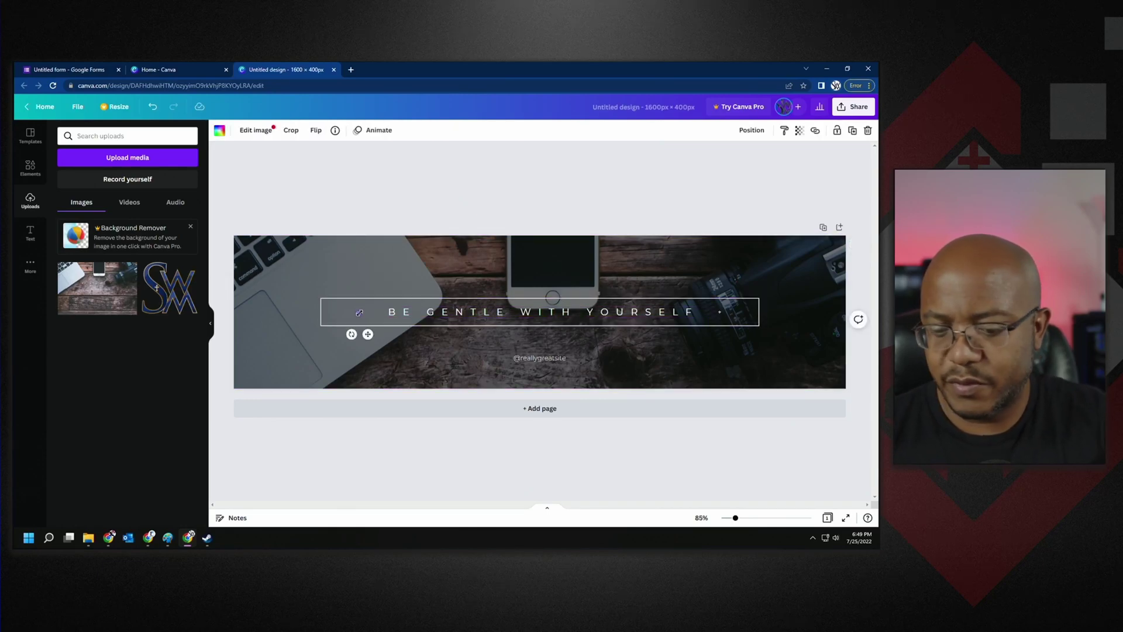
pyautogui.press('Delete')
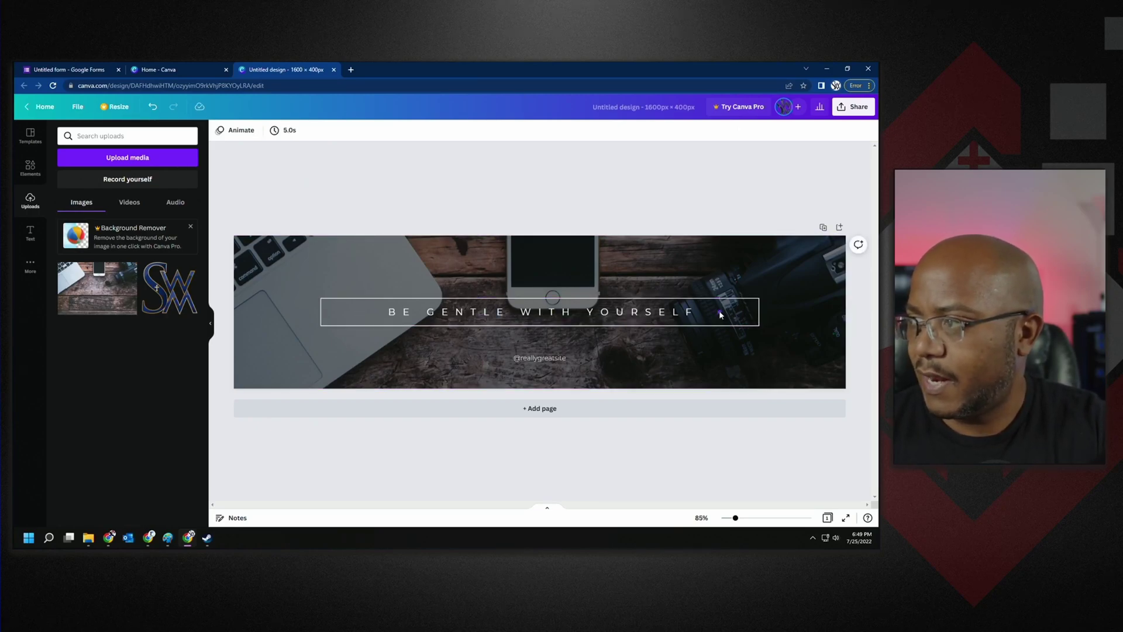
pyautogui.click(720, 313)
pyautogui.press('Delete')
# Step: Replace the headline text with 'MEDIA MINISTRY REQUEST FORM'
pyautogui.click(523, 315)
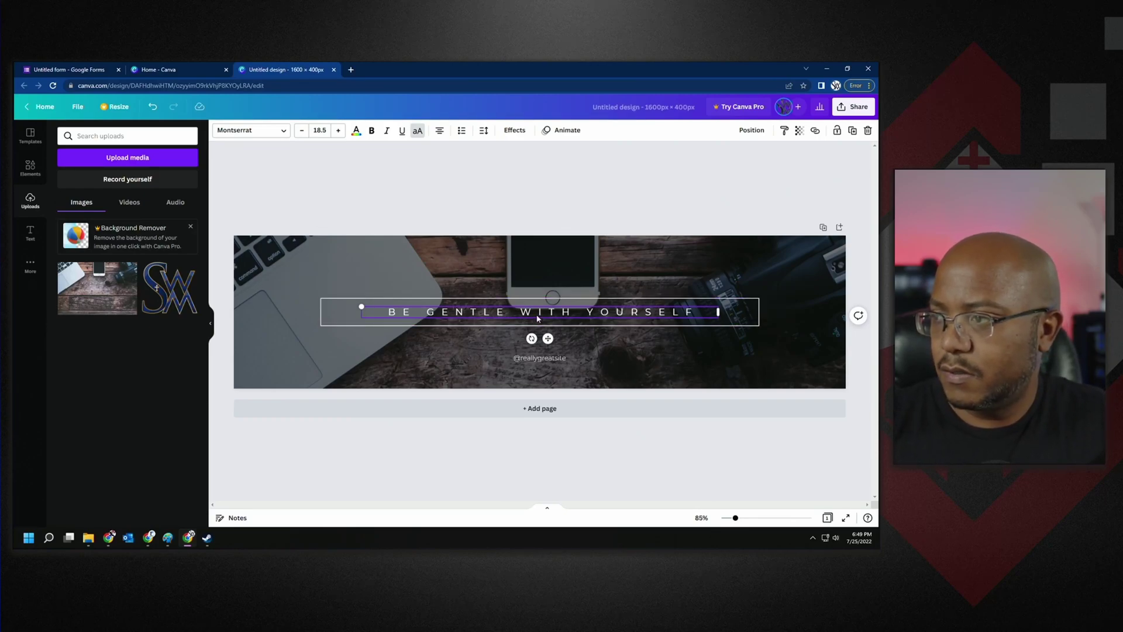
pyautogui.doubleClick(537, 316)
pyautogui.write('M')
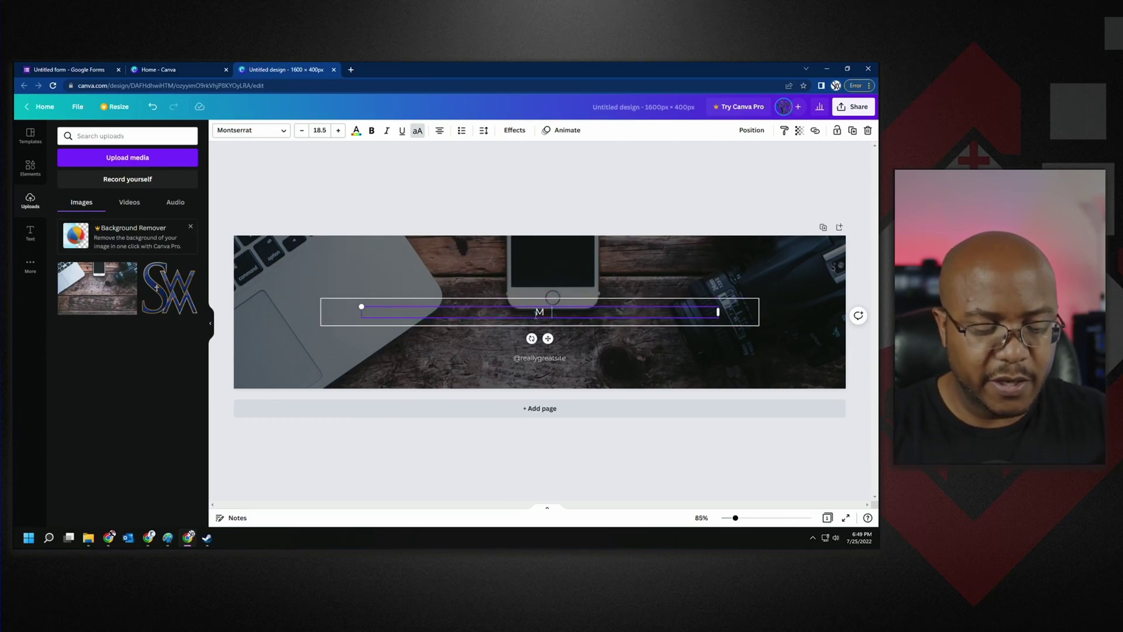
pyautogui.write('EDIA MINISTRY RE')
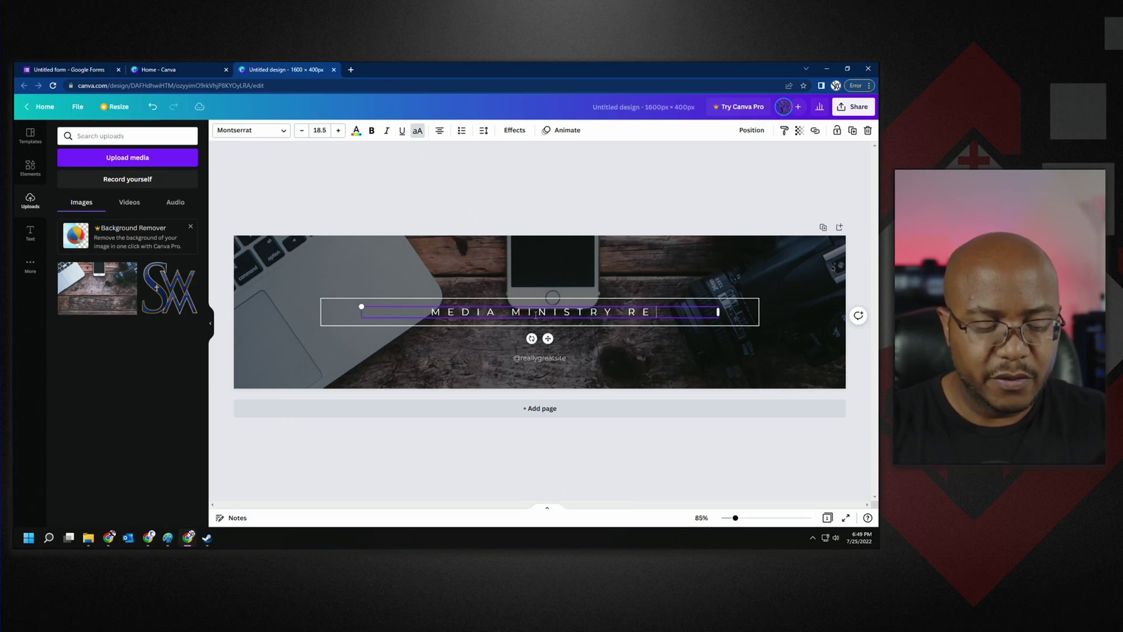
pyautogui.write('QUEST FORM')
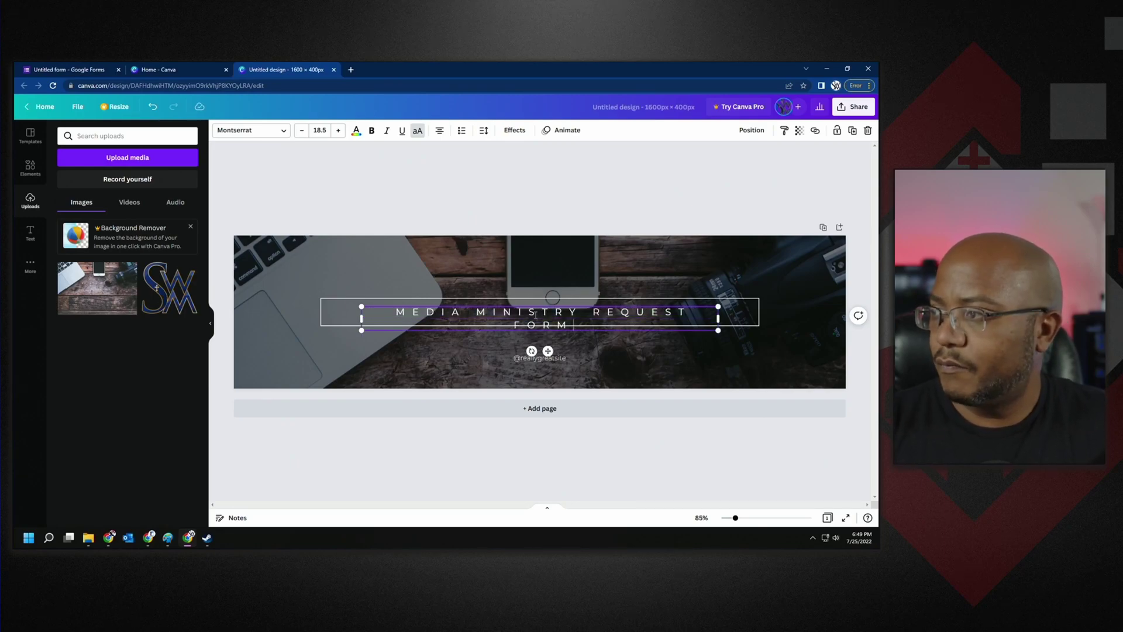
# Step: Set the headline font to League Spartan and enlarge it to 24.5
pyautogui.hotkey('ctrl', 'a')
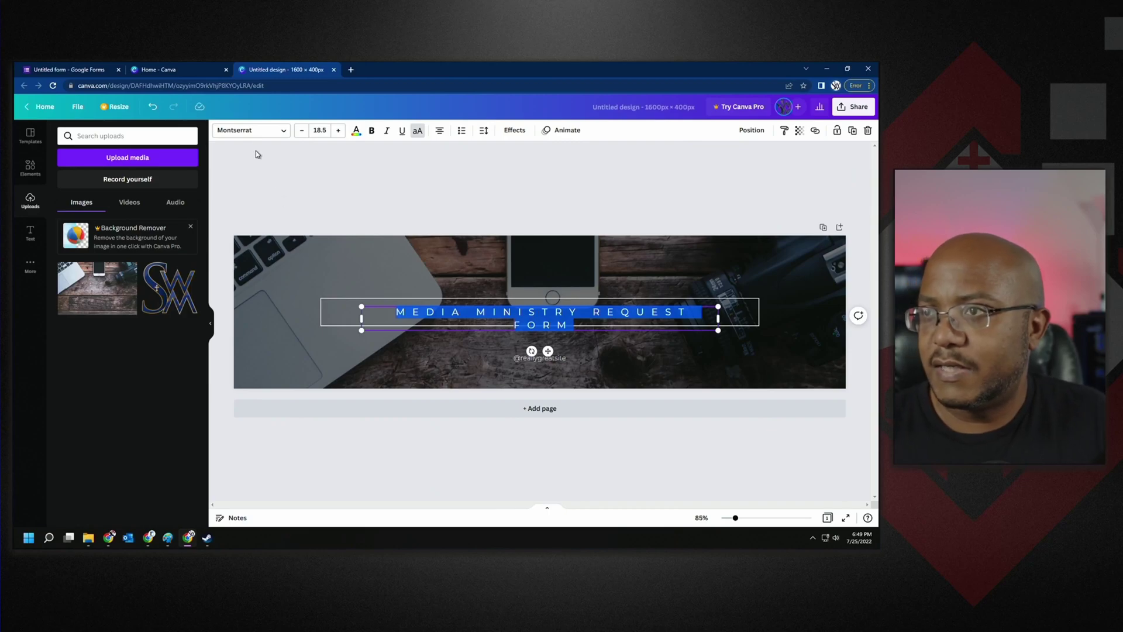
pyautogui.click(252, 130)
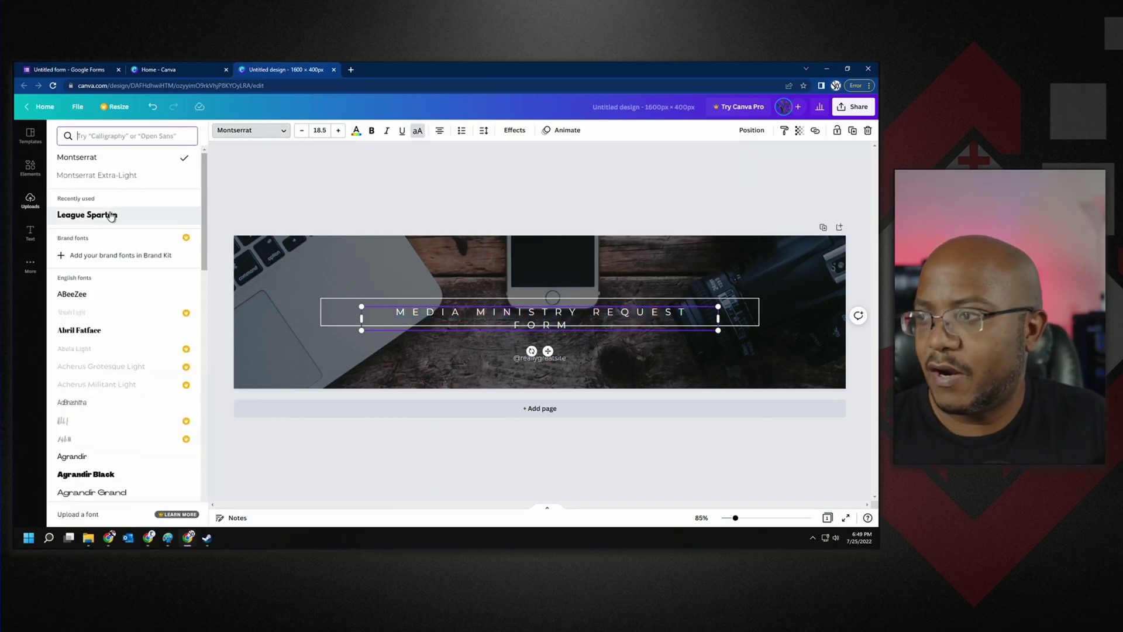
pyautogui.click(109, 214)
pyautogui.click(338, 131)
pyautogui.click(338, 131)
pyautogui.click(338, 131)
pyautogui.click(338, 131)
pyautogui.click(338, 131)
pyautogui.click(339, 131)
# Step: Widen the headline text box so the title fits on one line, nudging it slightly
pyautogui.moveTo(361, 323); pyautogui.dragTo(324, 323)
pyautogui.moveTo(721, 325); pyautogui.dragTo(767, 326)
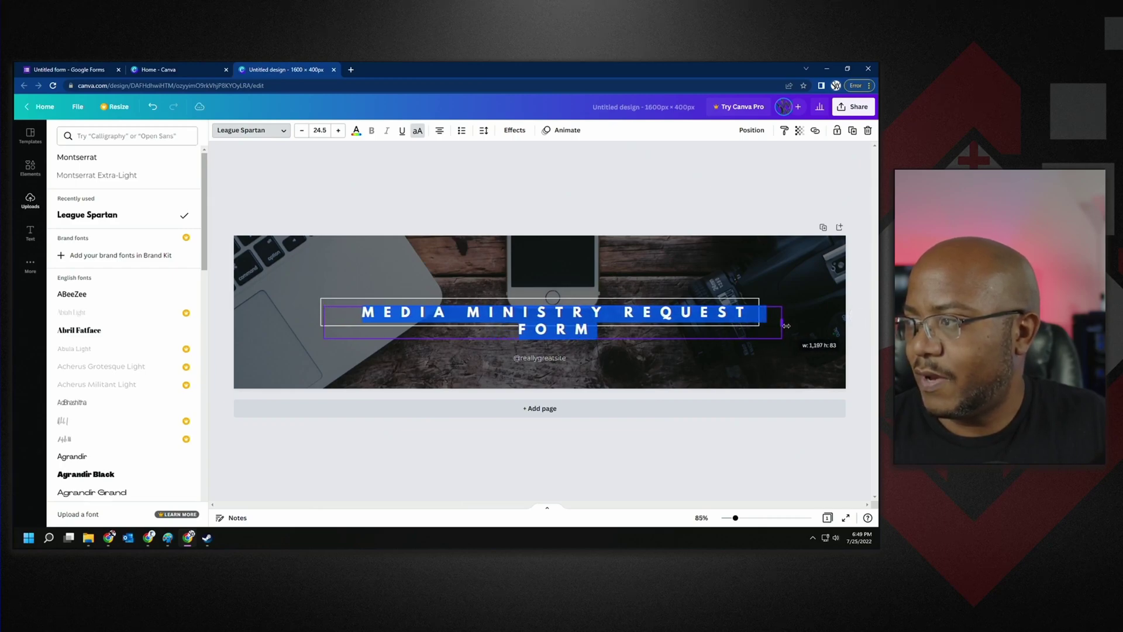
pyautogui.moveTo(787, 326); pyautogui.dragTo(807, 325)
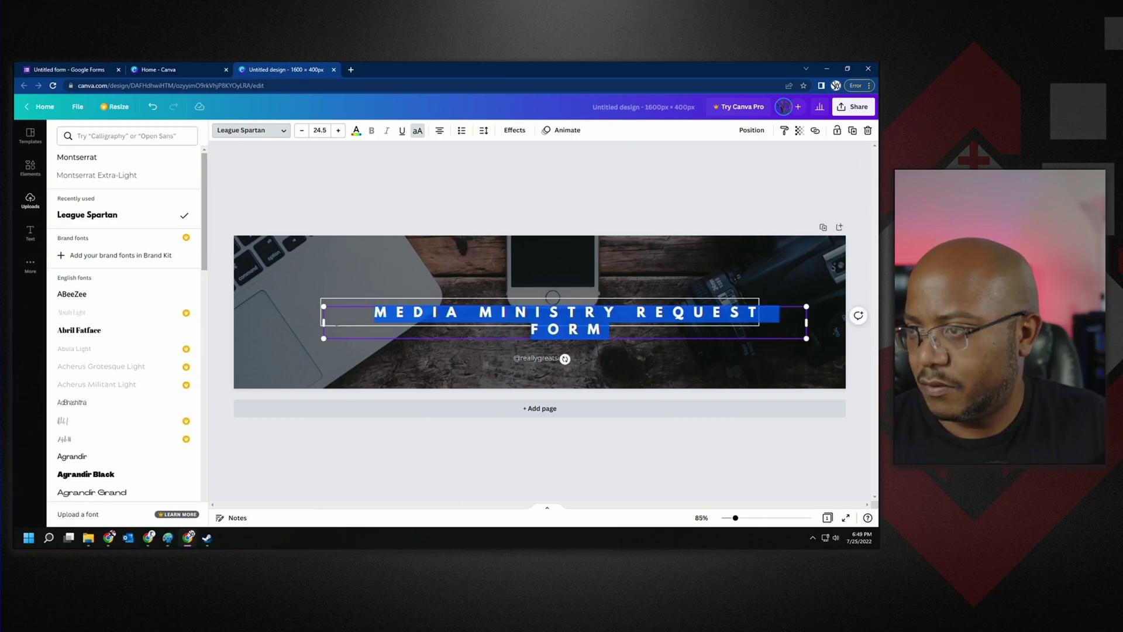
pyautogui.moveTo(322, 322); pyautogui.dragTo(291, 321)
pyautogui.press('Escape')
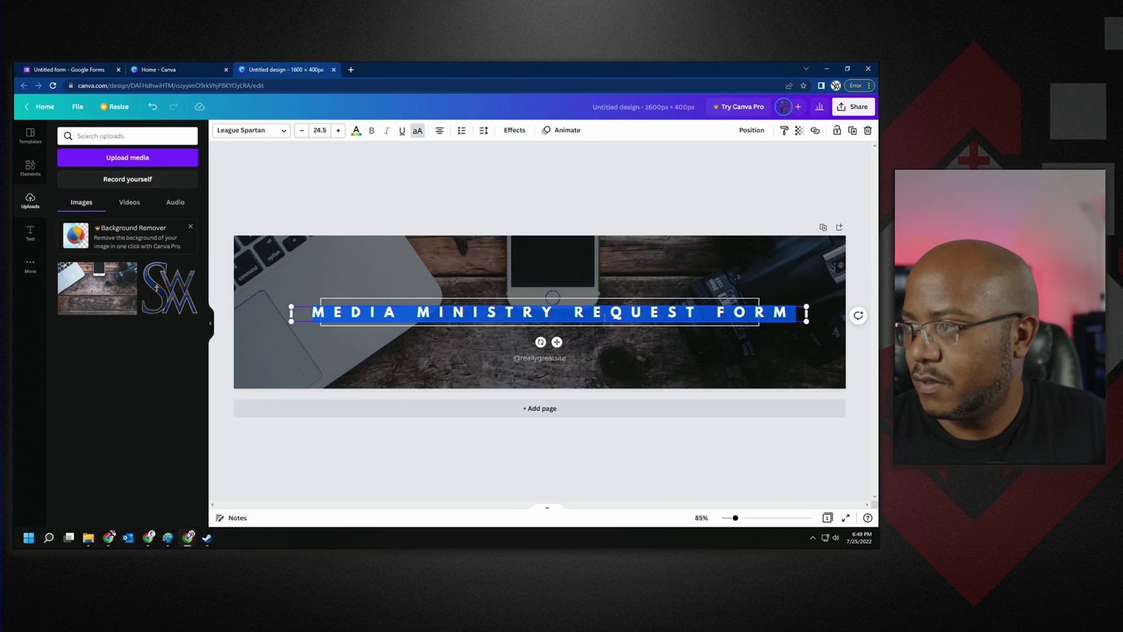
pyautogui.moveTo(572, 318); pyautogui.dragTo(565, 316)
# Step: Stretch the outline frame's left and right sides to enclose the full title
pyautogui.click(321, 313)
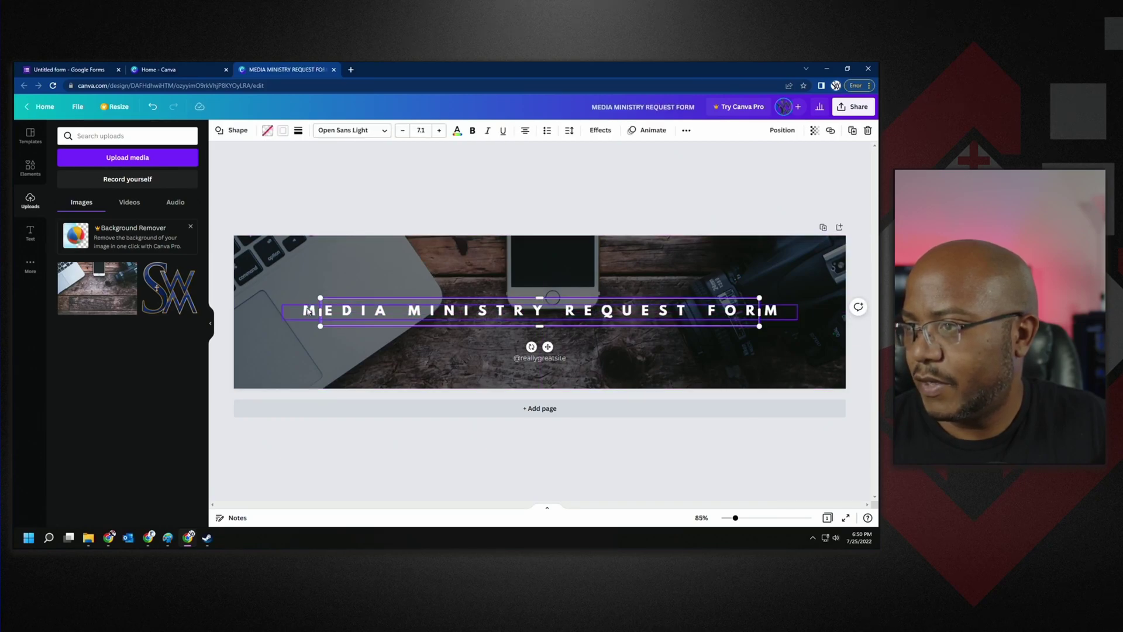
pyautogui.moveTo(321, 313); pyautogui.dragTo(294, 313)
pyautogui.moveTo(761, 313); pyautogui.dragTo(781, 314)
pyautogui.click(535, 360)
pyautogui.doubleClick(552, 358)
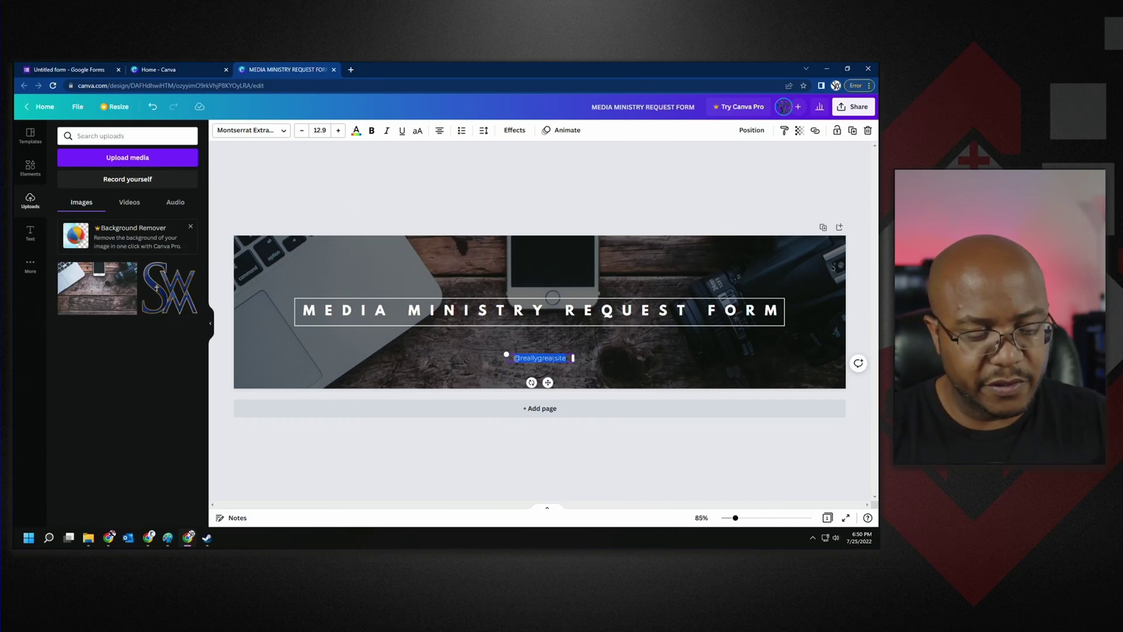
pyautogui.write('Signs and Wonde')
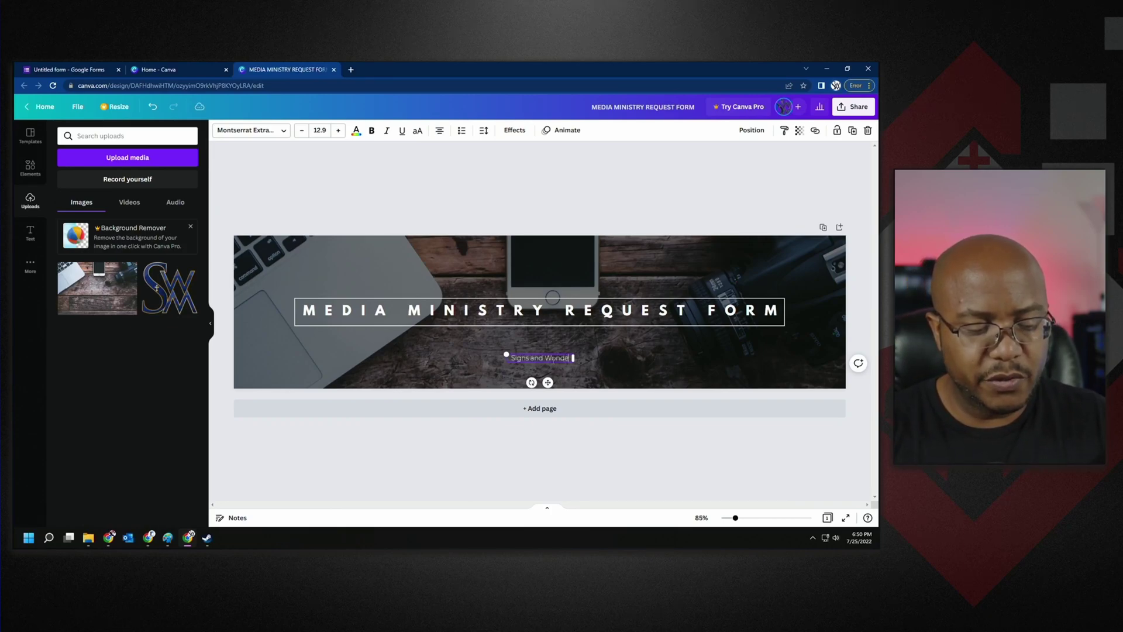
pyautogui.write('rs Ministries')
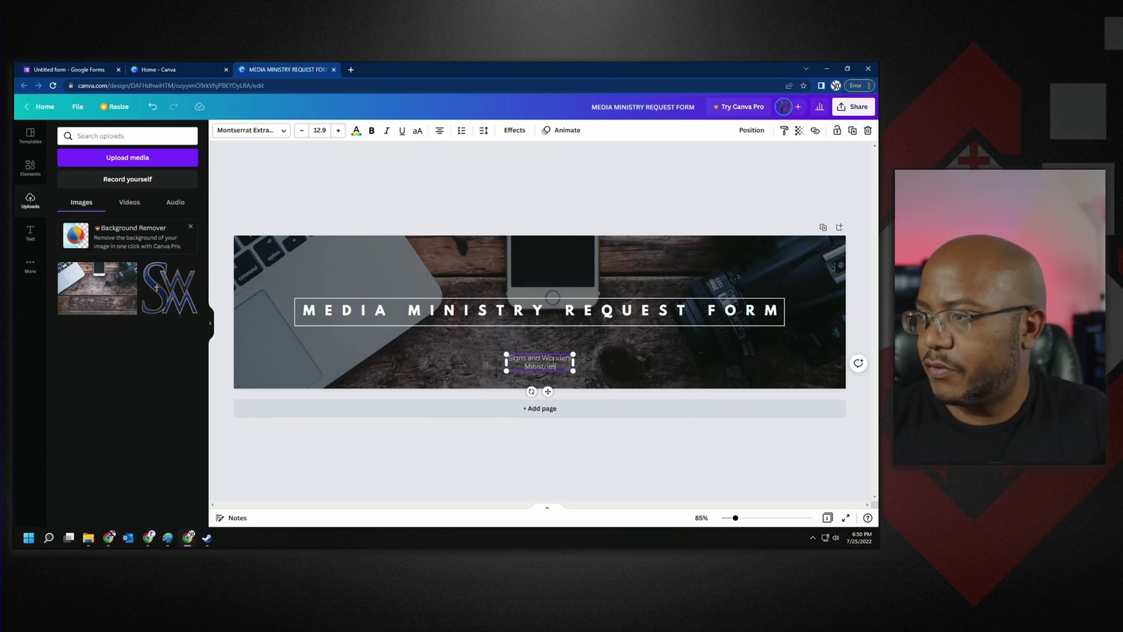
pyautogui.click(282, 131)
pyautogui.click(172, 157)
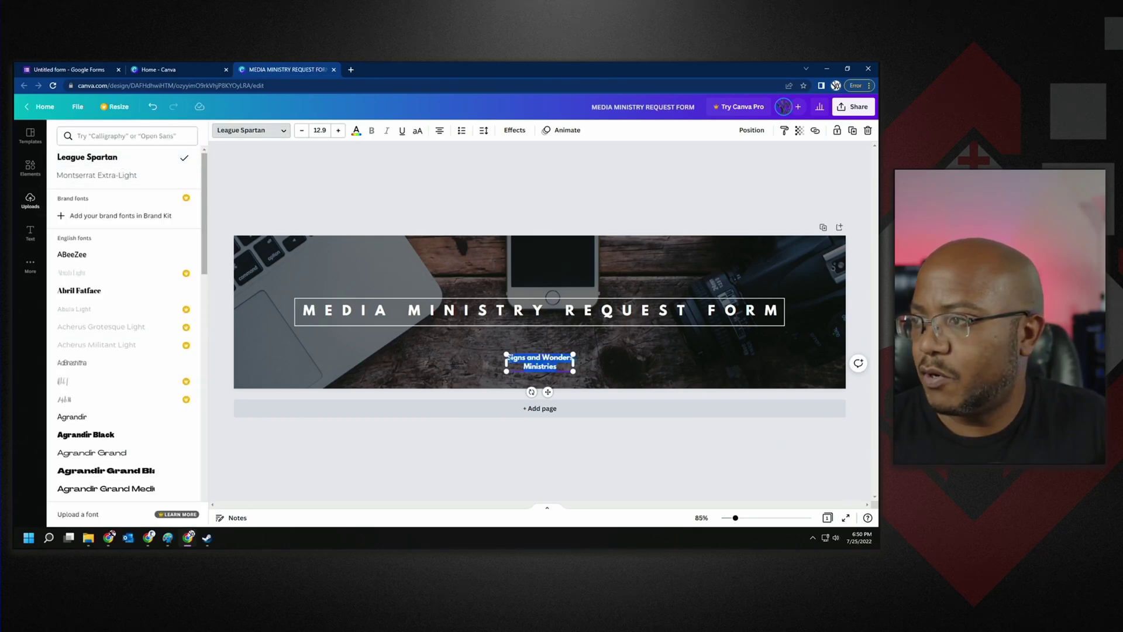
pyautogui.click(338, 131)
pyautogui.click(338, 131)
pyautogui.click(337, 130)
pyautogui.click(337, 130)
pyautogui.click(338, 130)
pyautogui.click(338, 130)
pyautogui.click(338, 131)
pyautogui.click(338, 130)
pyautogui.click(338, 131)
pyautogui.click(338, 131)
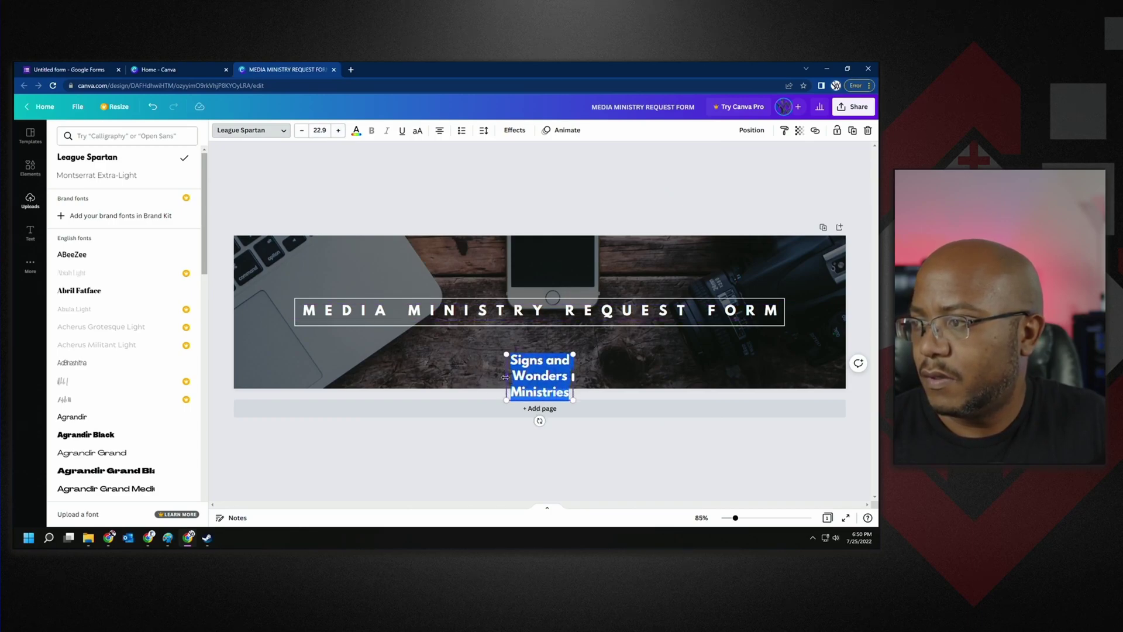
# Step: Widen the subtitle onto one line and move it up beneath the title
pyautogui.moveTo(505, 377); pyautogui.dragTo(409, 377)
pyautogui.moveTo(575, 371); pyautogui.dragTo(645, 374)
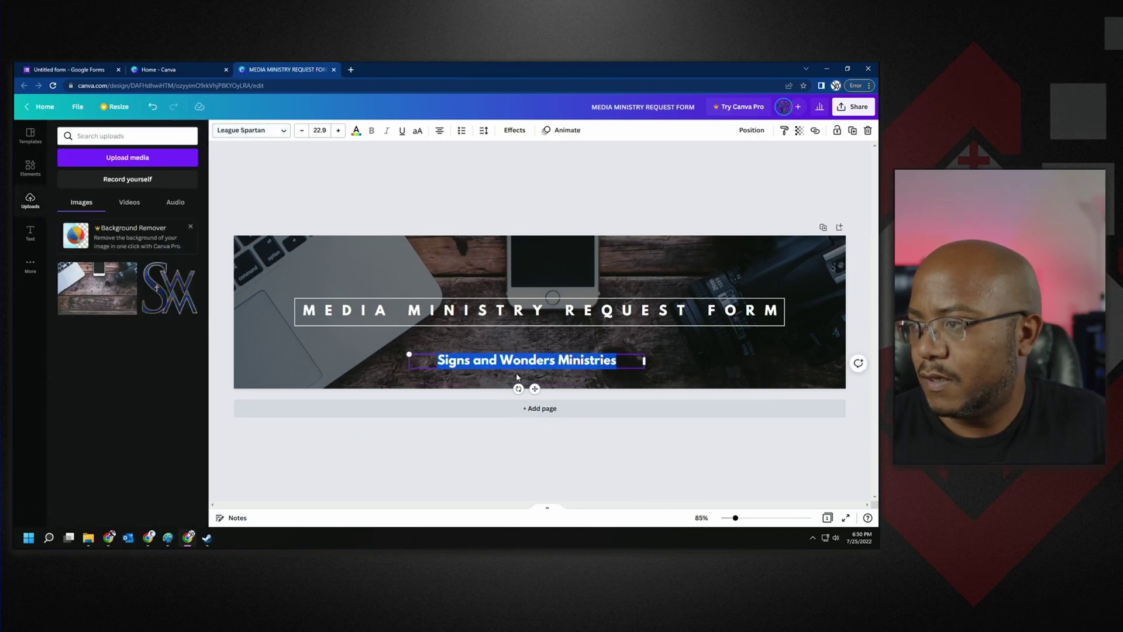
pyautogui.click(525, 368)
pyautogui.moveTo(525, 368); pyautogui.dragTo(537, 351)
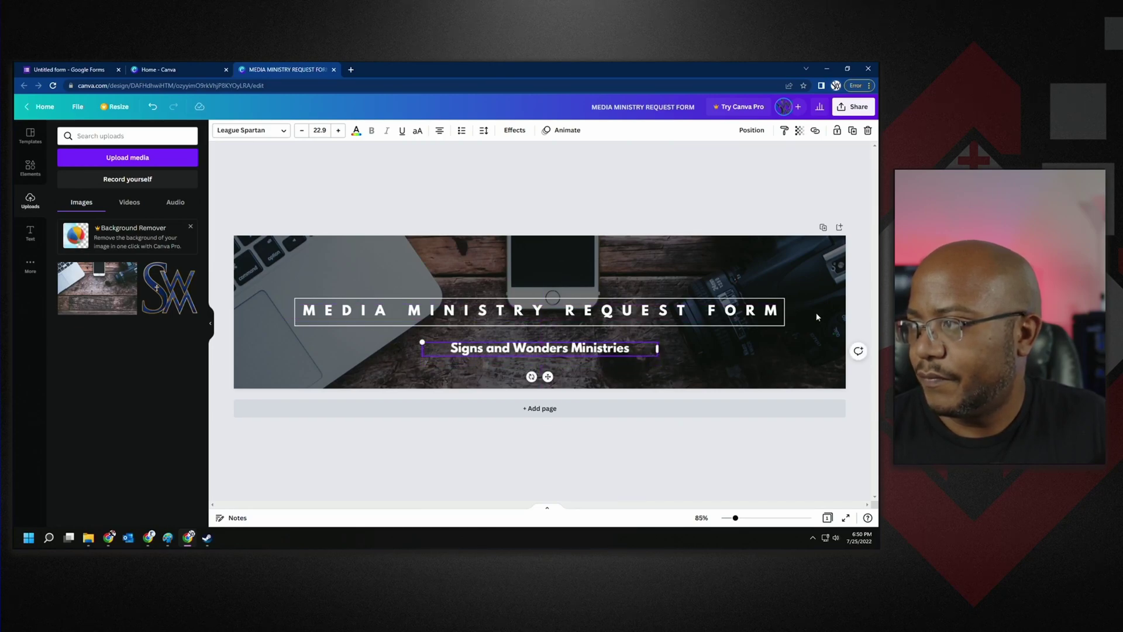
pyautogui.moveTo(871, 281); pyautogui.dragTo(786, 333)
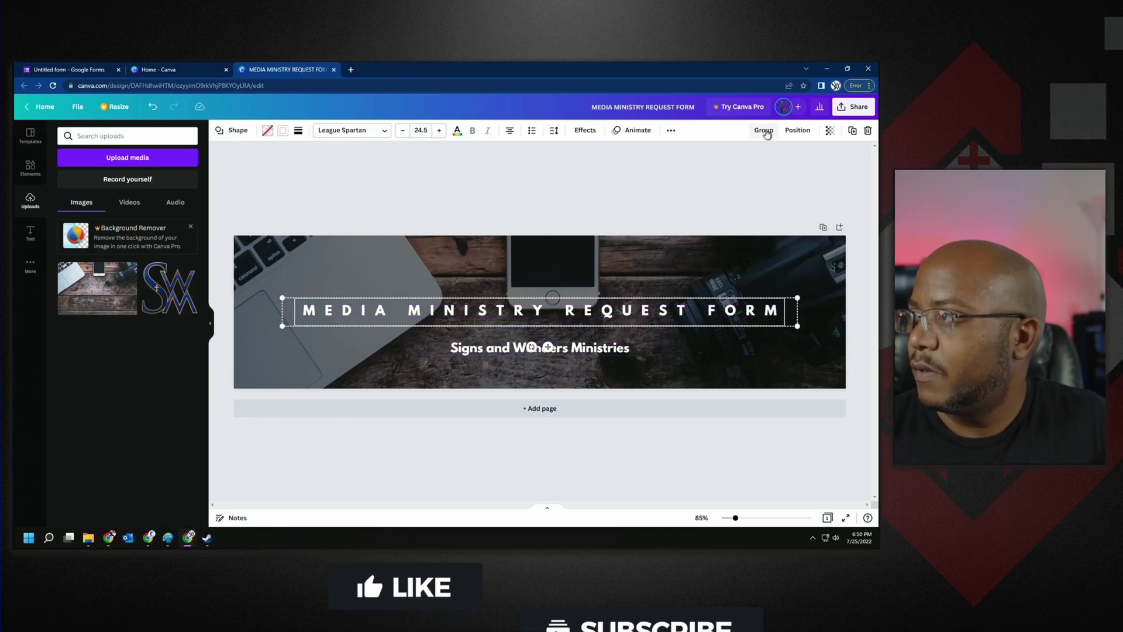
# Step: Group the title elements, then add the SW logo, shrunk and placed at the banner's top-left
pyautogui.click(763, 130)
pyautogui.moveTo(591, 313); pyautogui.dragTo(594, 325)
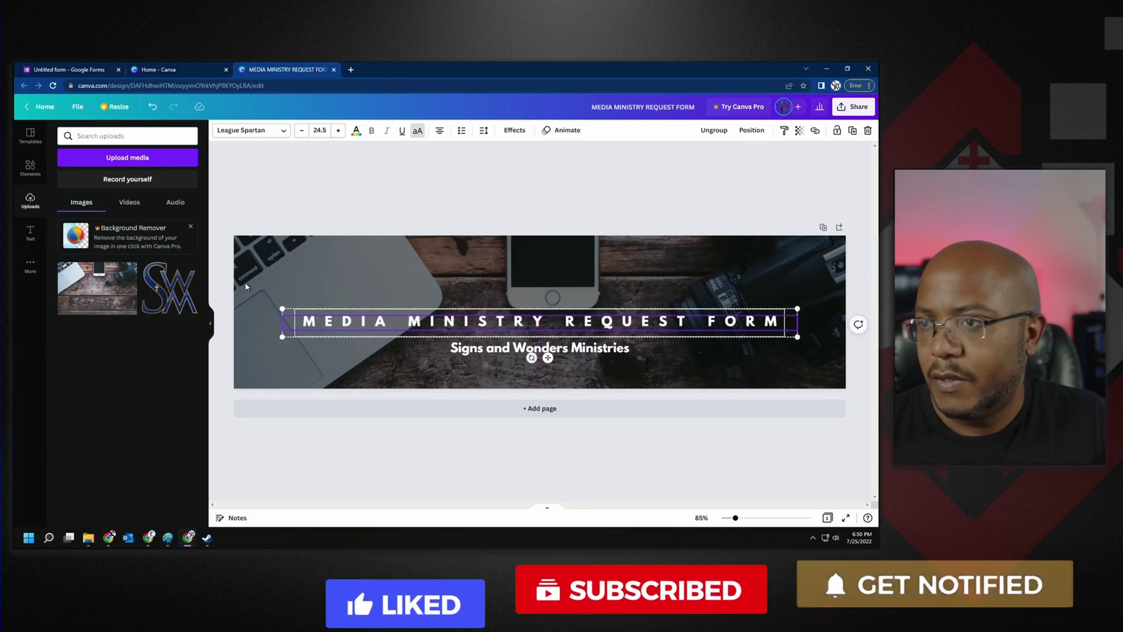
pyautogui.click(169, 289)
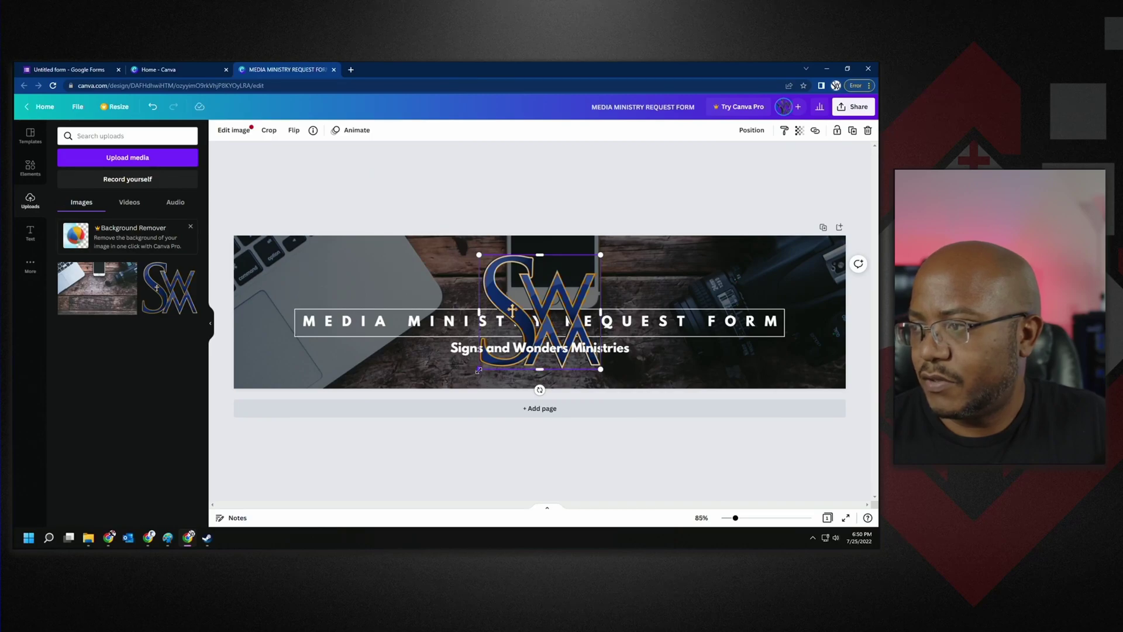
pyautogui.moveTo(487, 373); pyautogui.dragTo(537, 326)
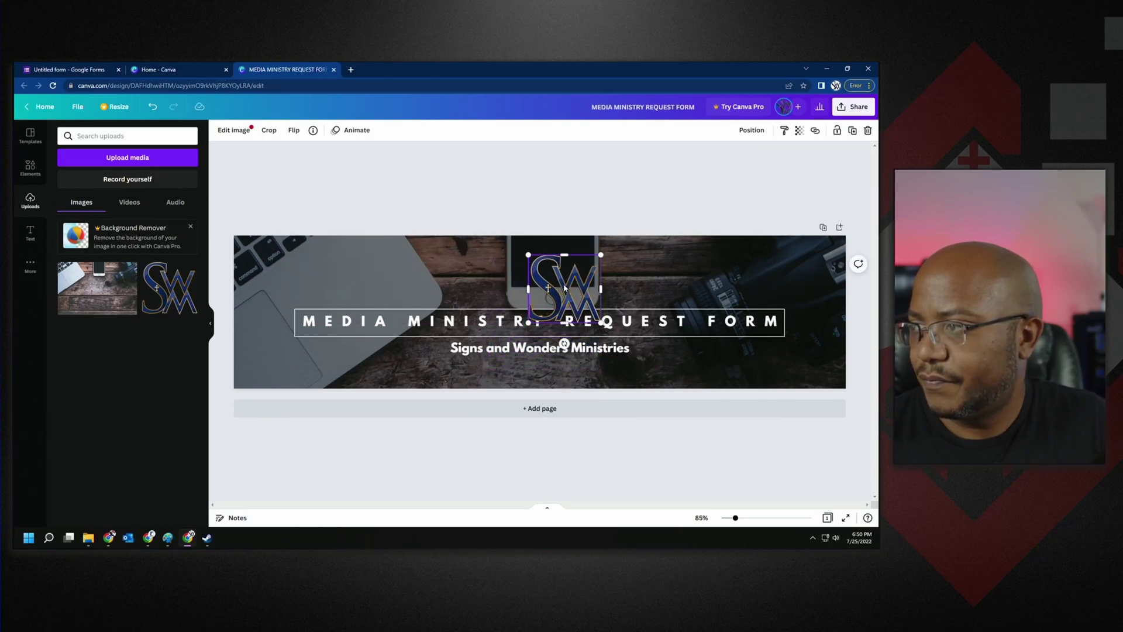
pyautogui.moveTo(560, 281); pyautogui.dragTo(556, 272)
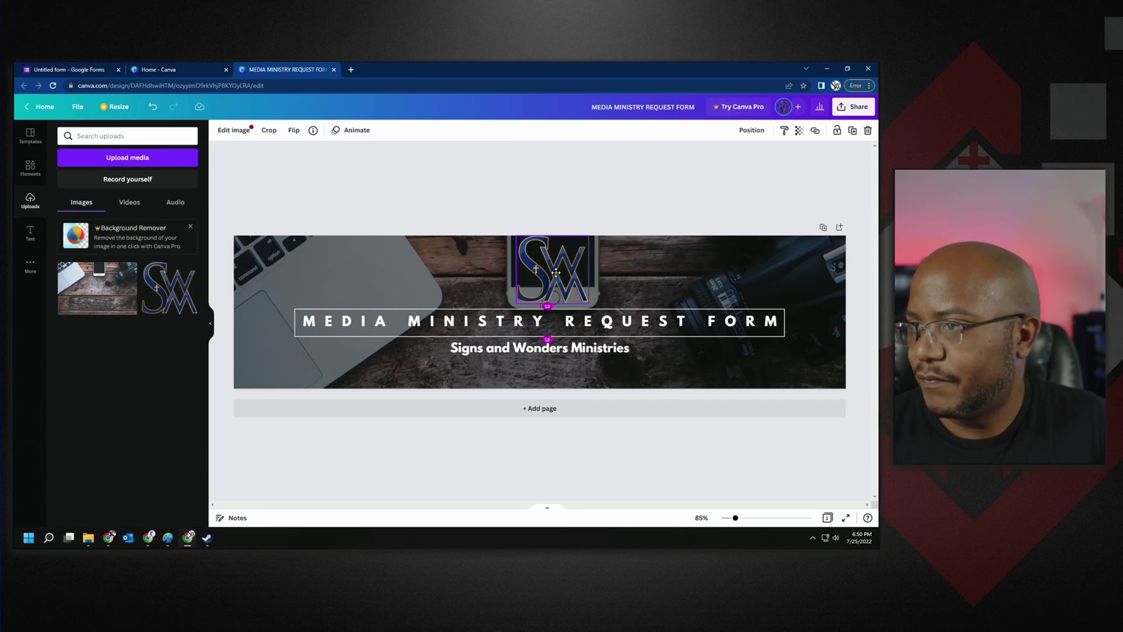
pyautogui.moveTo(556, 273); pyautogui.dragTo(556, 272)
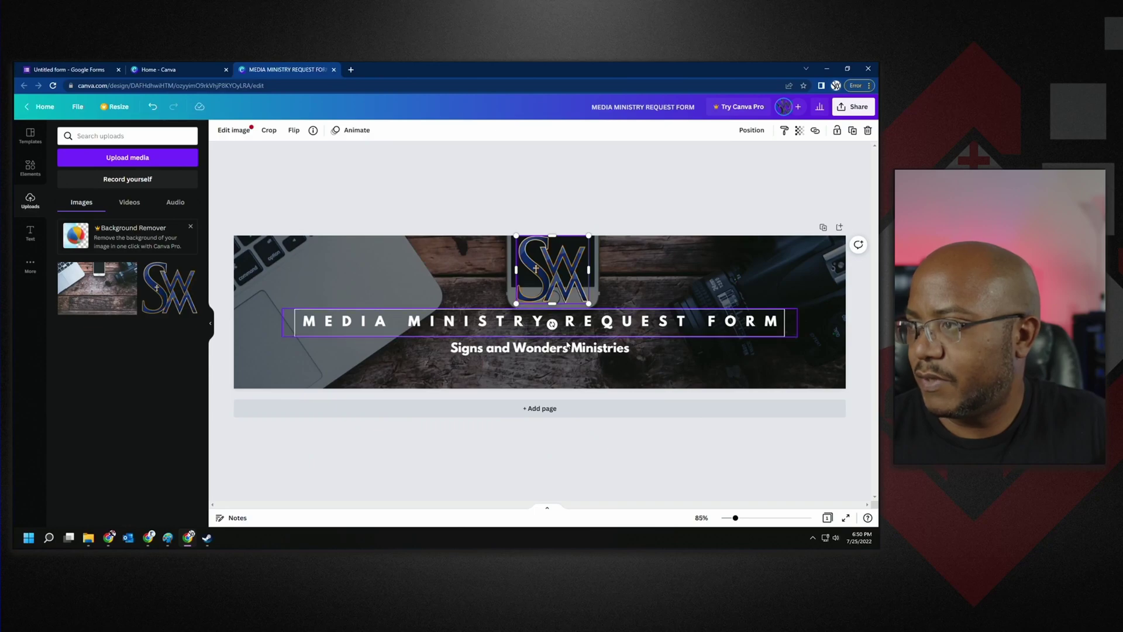
pyautogui.moveTo(561, 282); pyautogui.dragTo(295, 291)
pyautogui.click(346, 468)
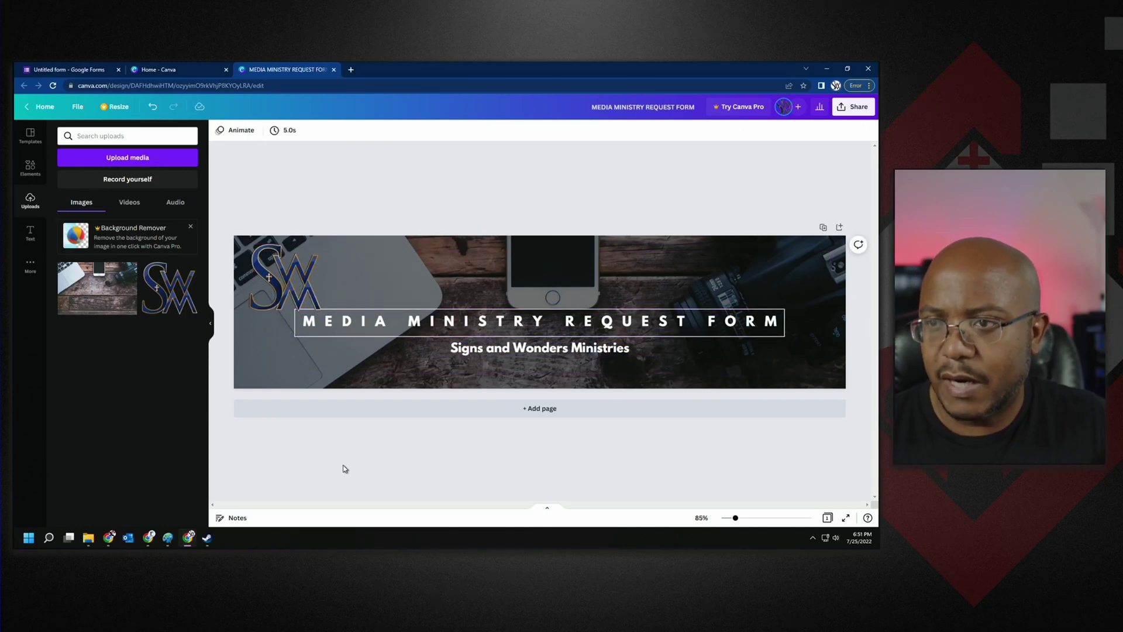
# Step: Download the banner from Canva's Share menu as a PNG
pyautogui.click(841, 107)
pyautogui.click(743, 323)
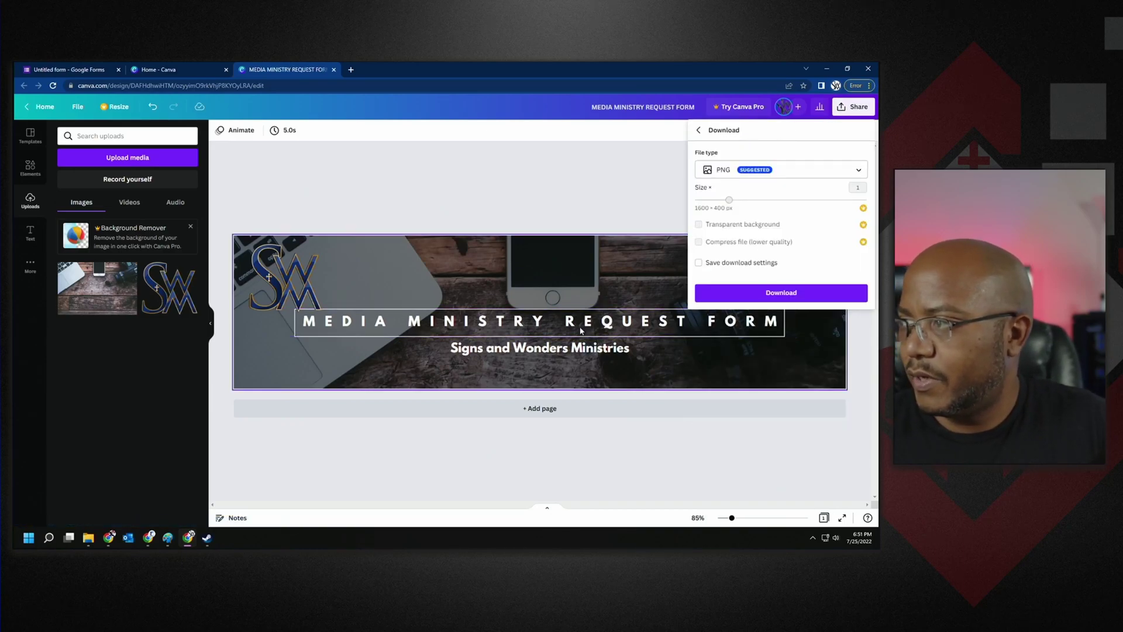
pyautogui.click(781, 293)
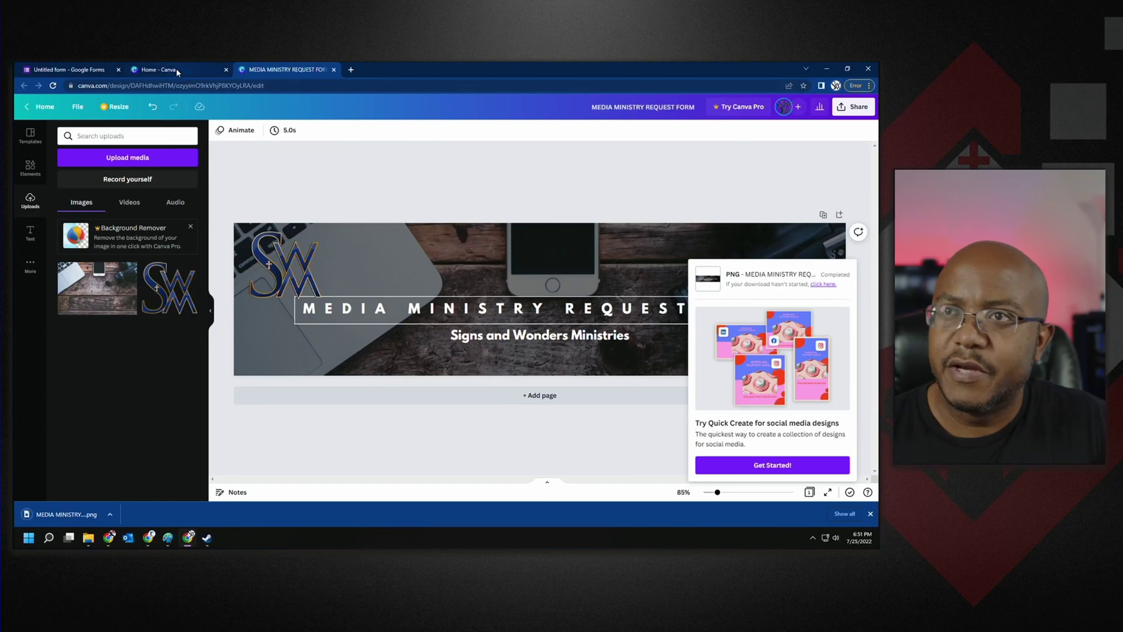
# Step: Rename the Google form to 'media request form v1'
pyautogui.click(54, 70)
pyautogui.click(80, 110)
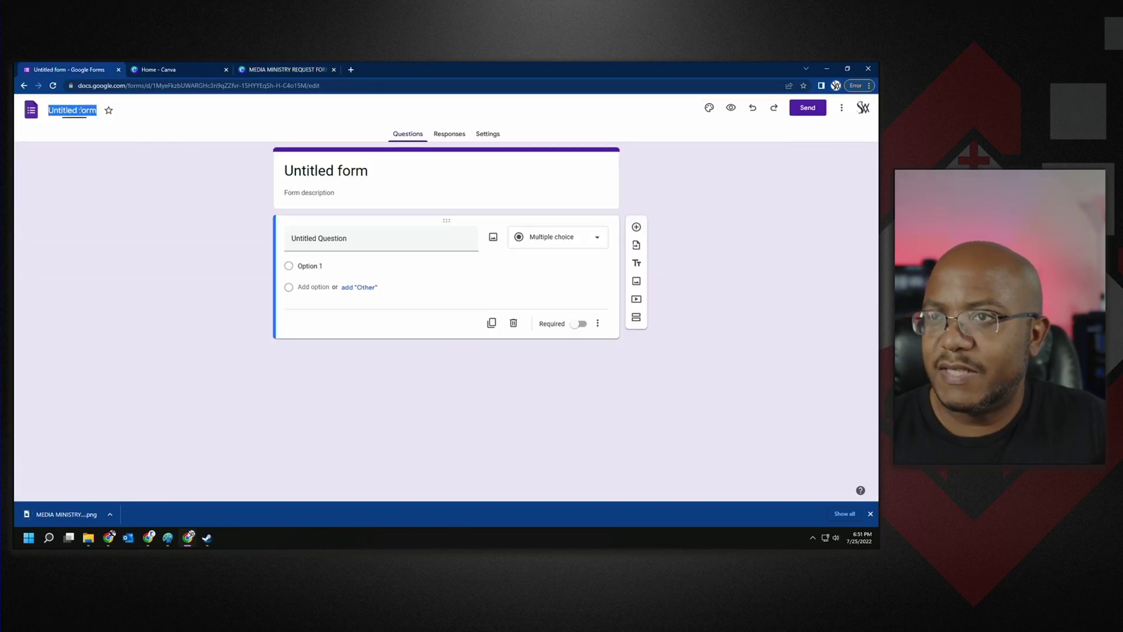
pyautogui.write('med')
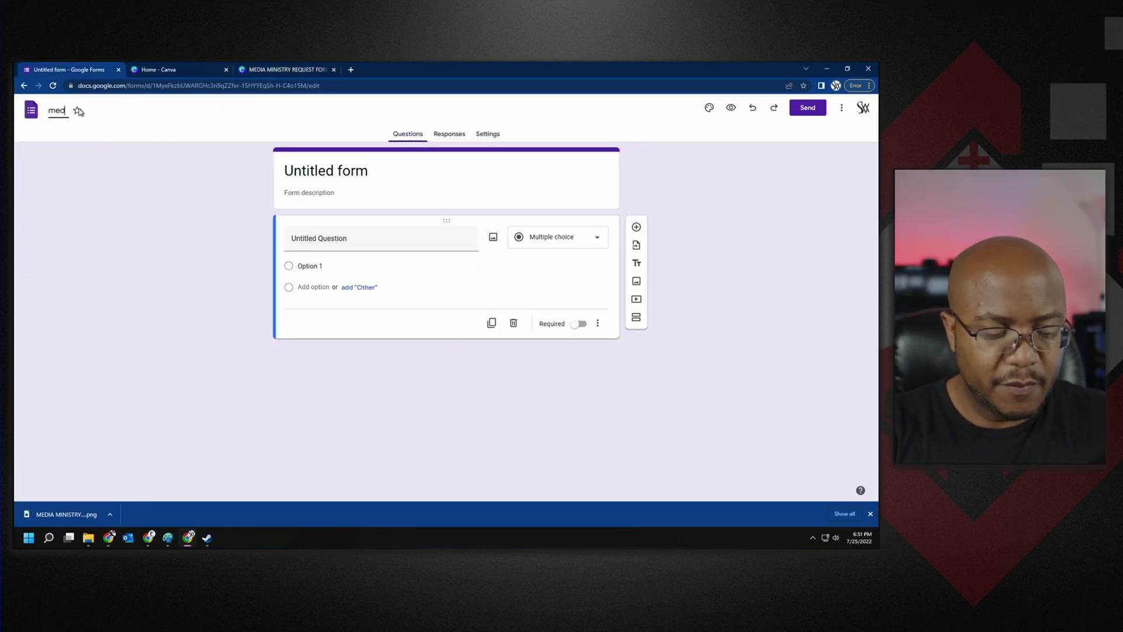
pyautogui.write('ia request')
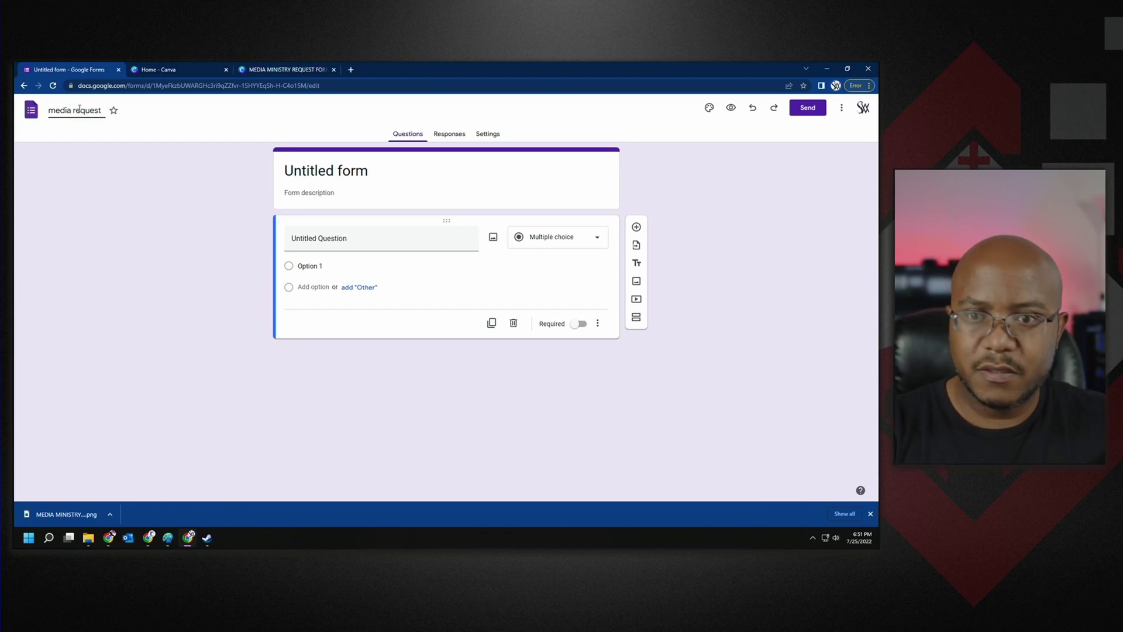
pyautogui.write(' form')
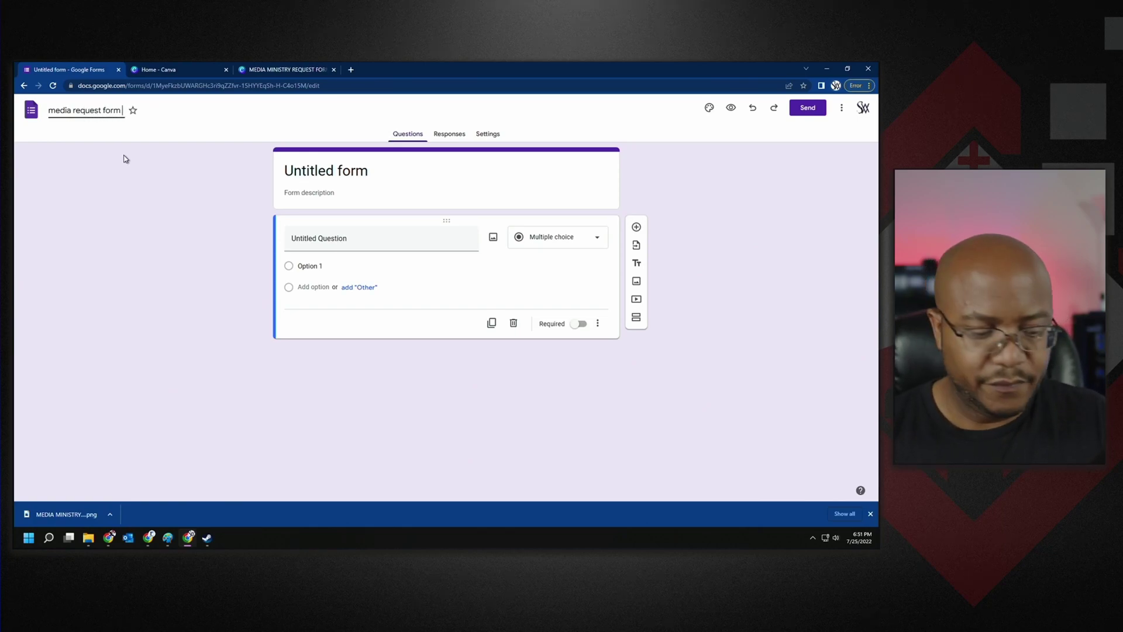
pyautogui.write(' v1')
pyautogui.press('Return')
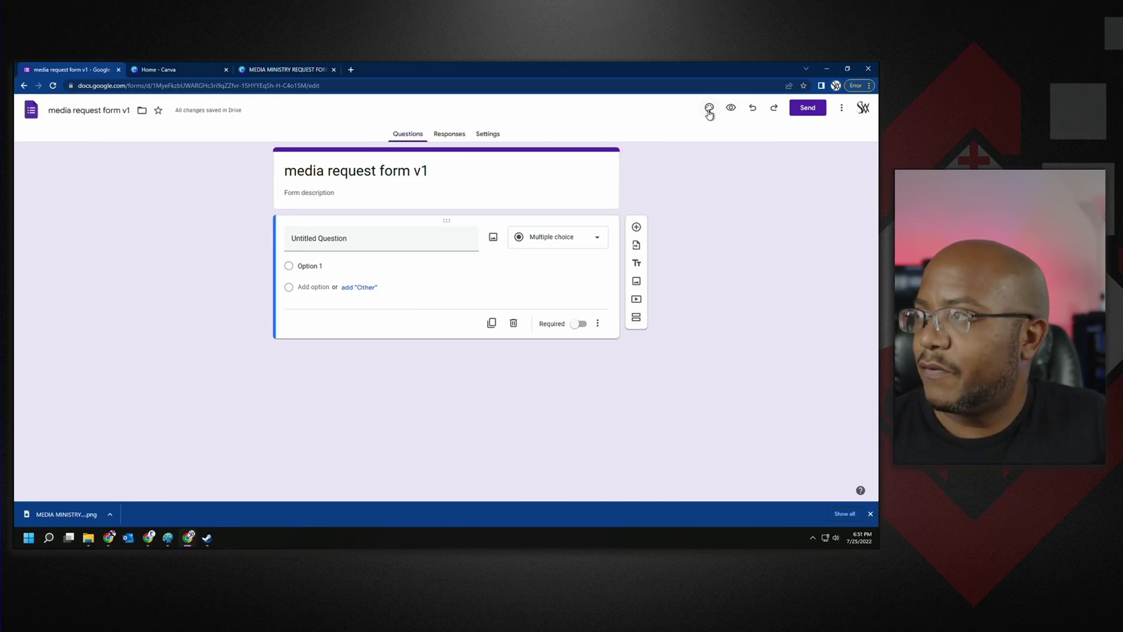
# Step: Upload MEDIA MINISTRY REQUEST FORM.png from Downloads as the form's header image via Customize Theme
pyautogui.click(710, 113)
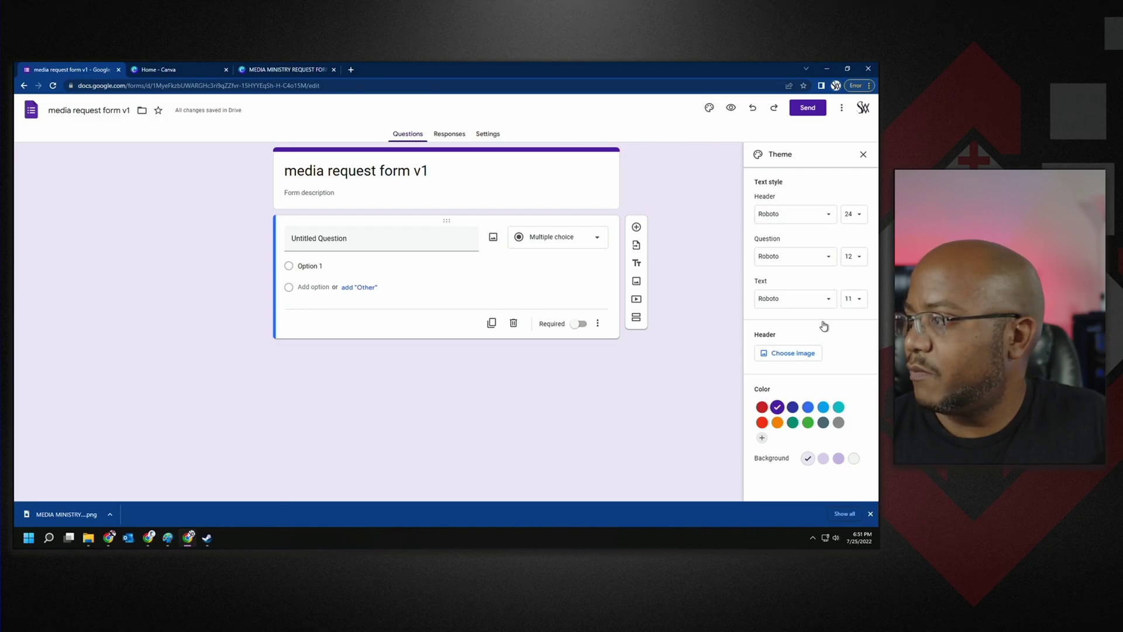
pyautogui.click(791, 353)
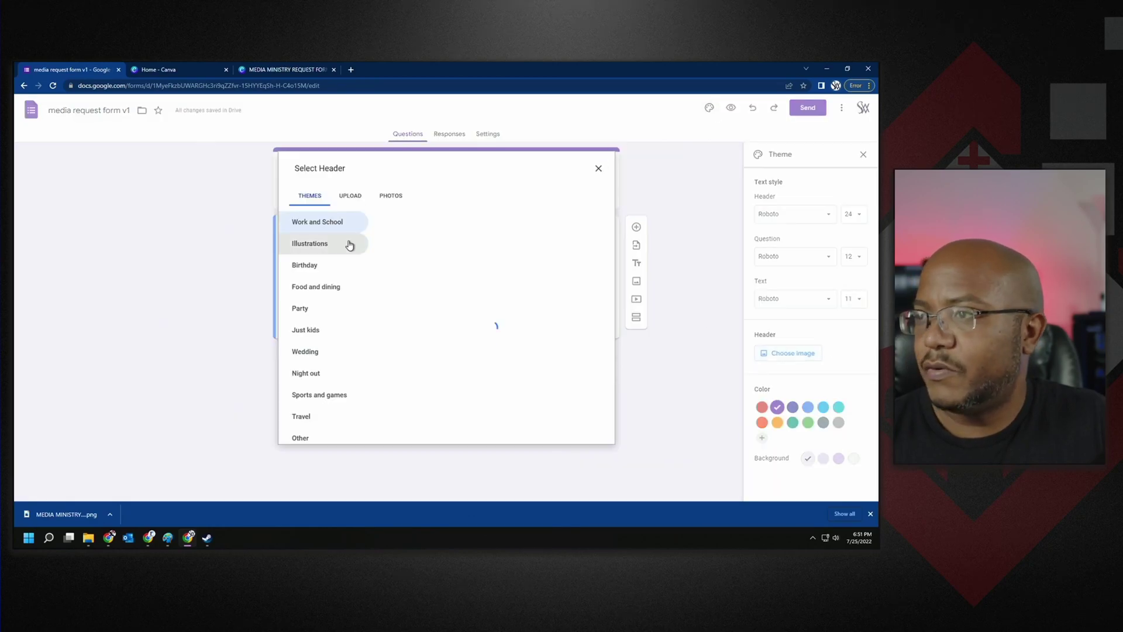
pyautogui.click(351, 197)
pyautogui.click(444, 352)
pyautogui.doubleClick(160, 151)
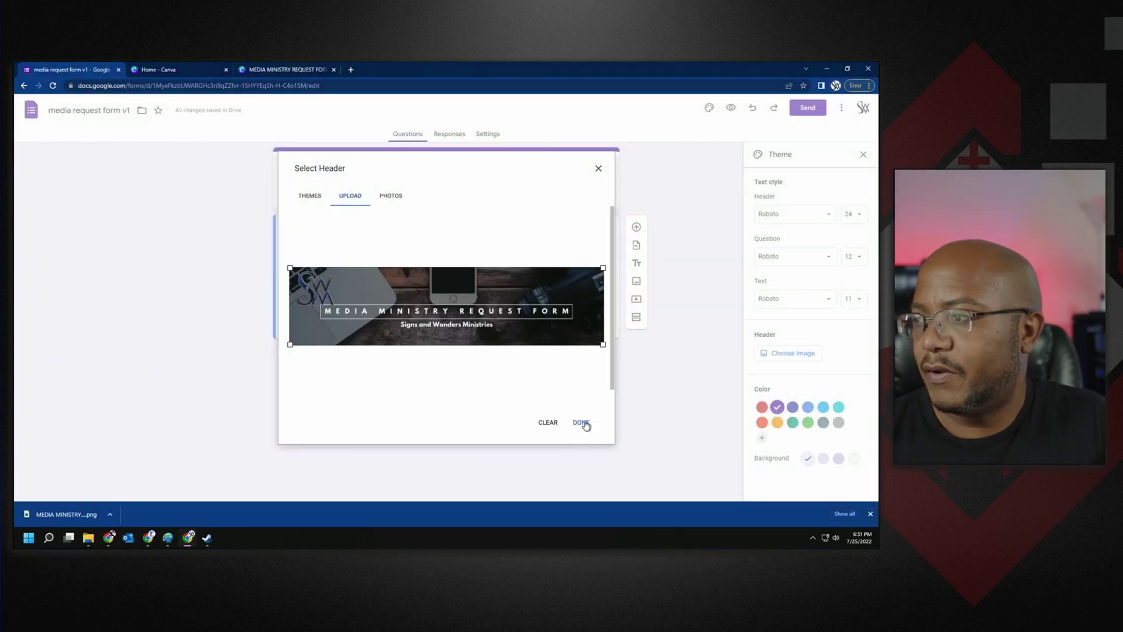
pyautogui.click(582, 422)
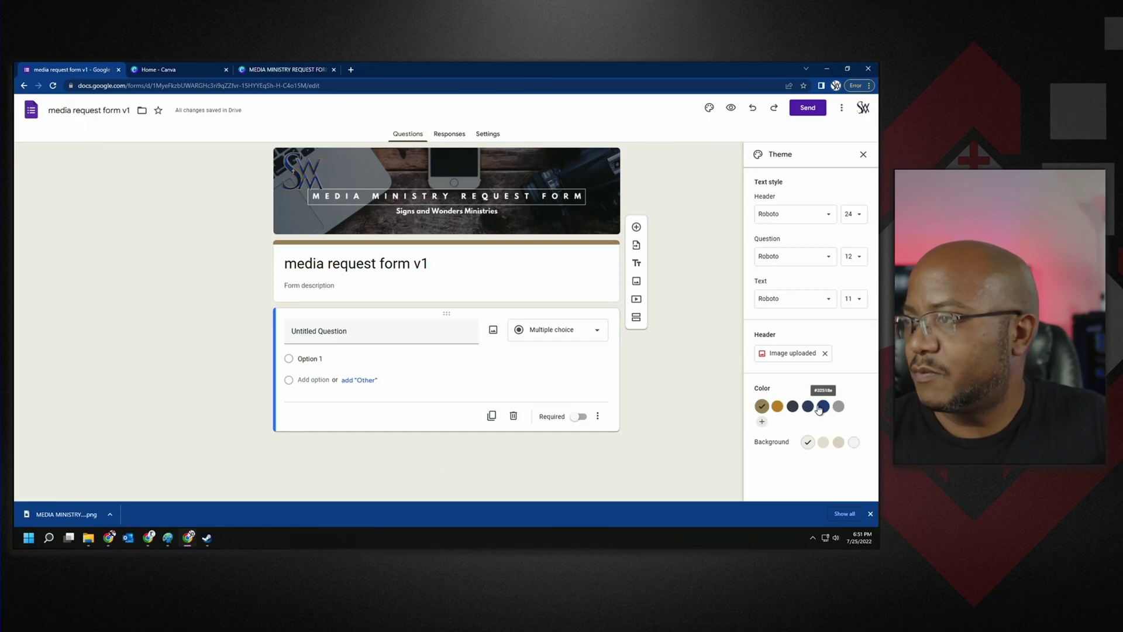
# Step: Enter and leave the form description field, then close the downloads bar
pyautogui.click(306, 286)
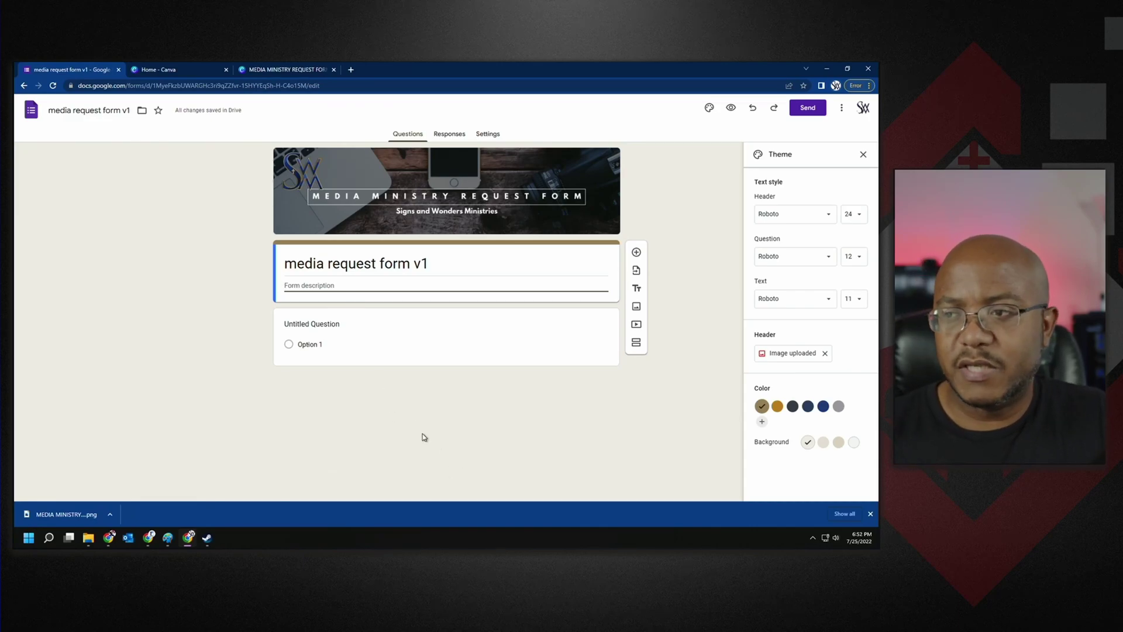
pyautogui.click(405, 424)
pyautogui.click(870, 515)
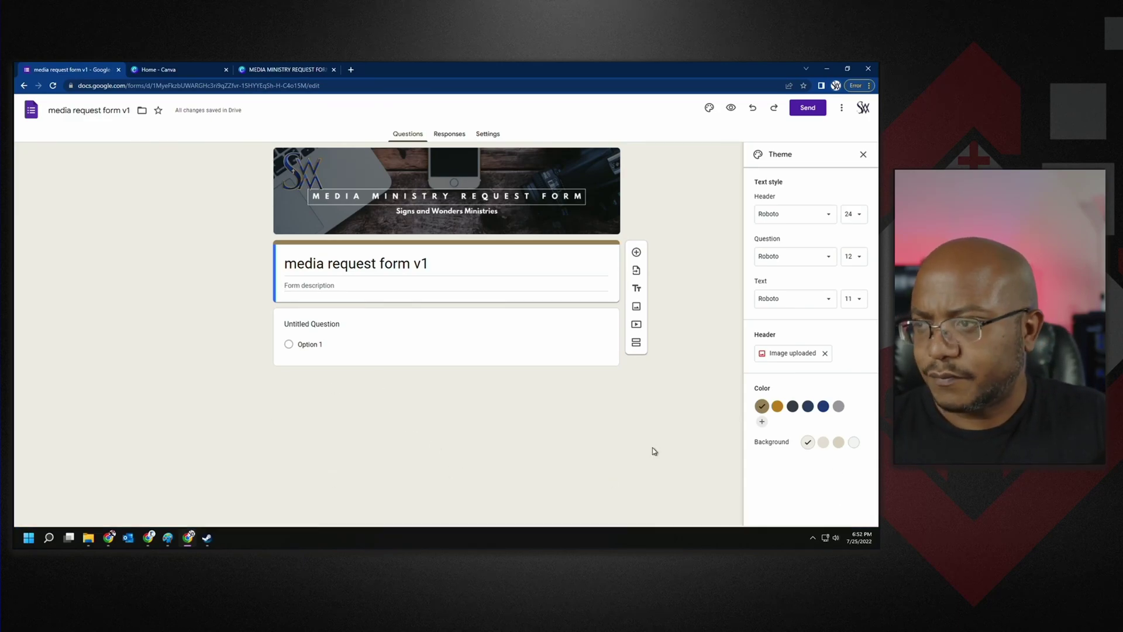
# Step: Retitle the first multiple-choice question 'What Type Of Request Do You Have?'
pyautogui.click(326, 323)
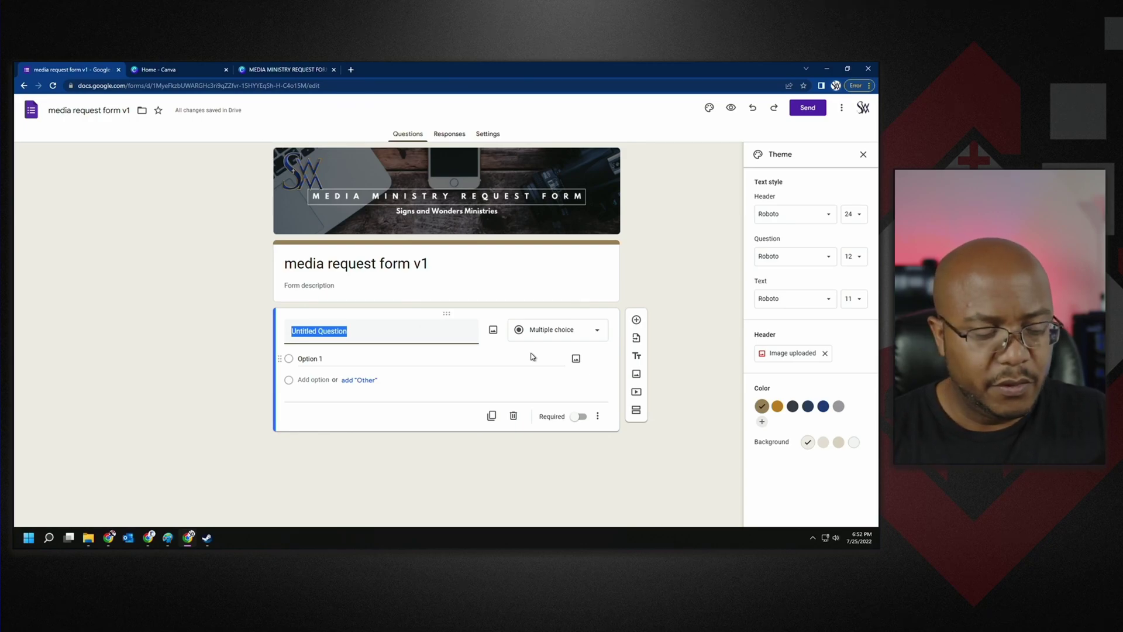
pyautogui.write('Where ')
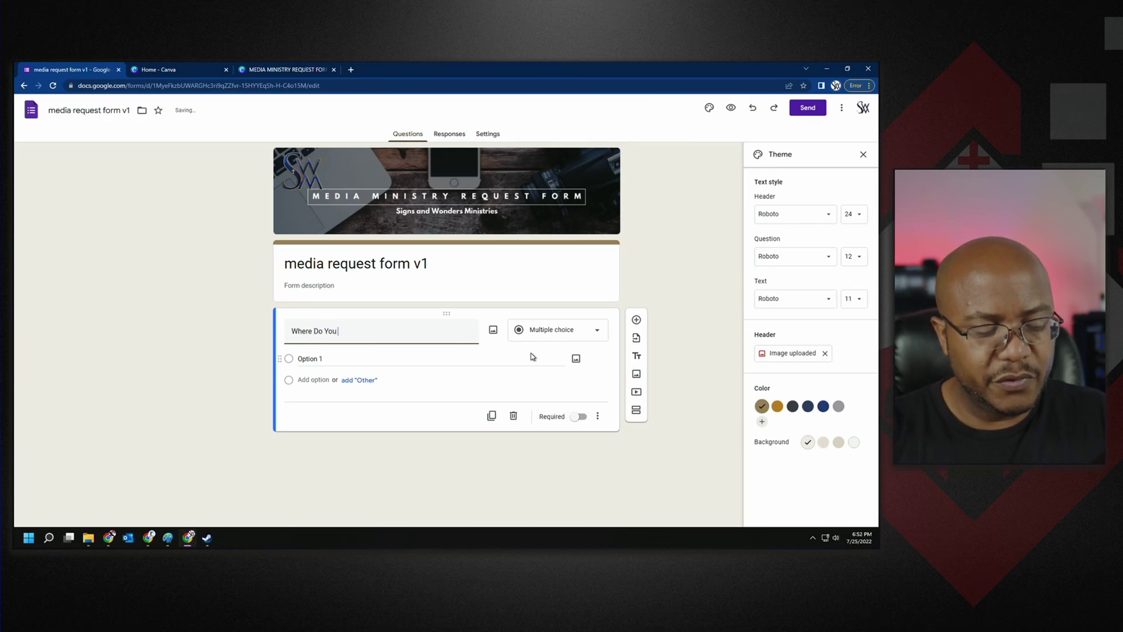
pyautogui.write('Do You Want This P')
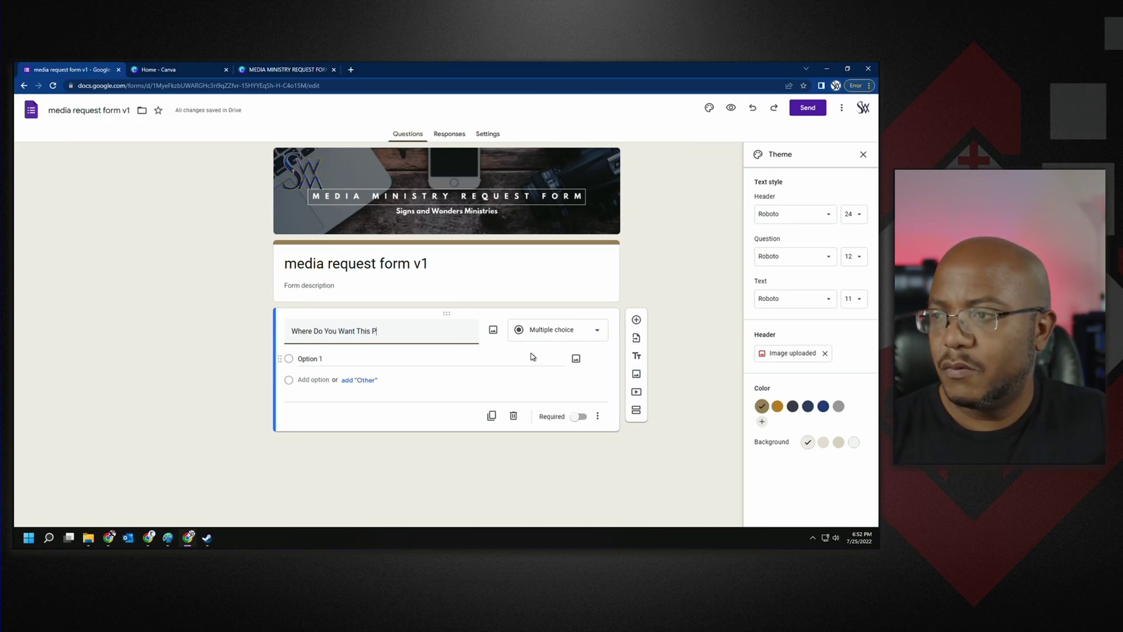
pyautogui.hotkey('ctrl', 'a')
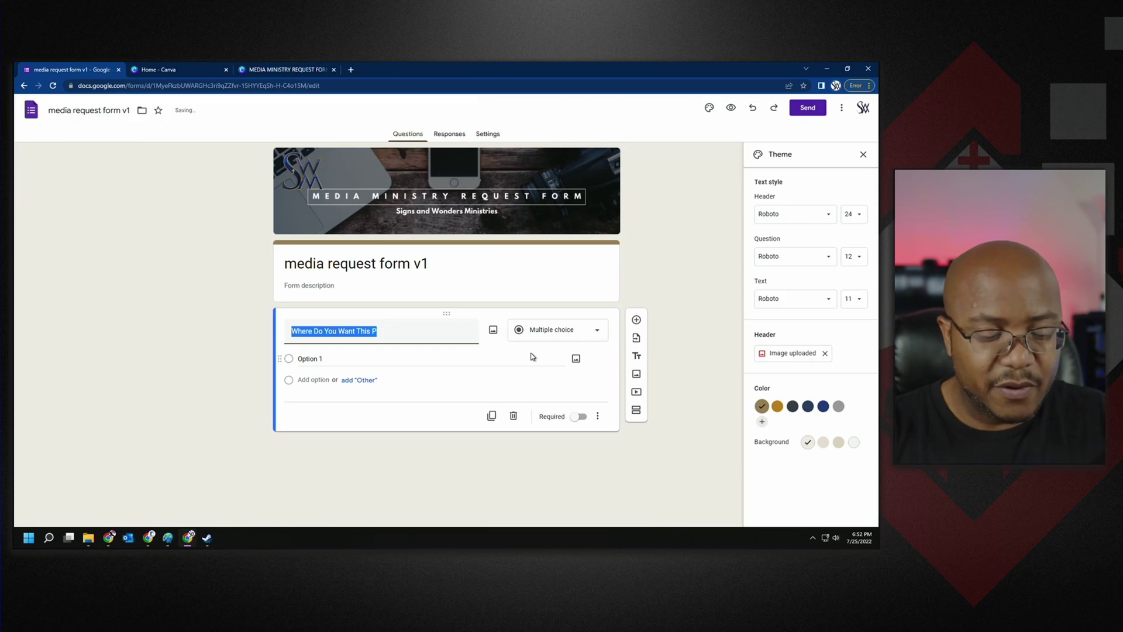
pyautogui.write('What Type')
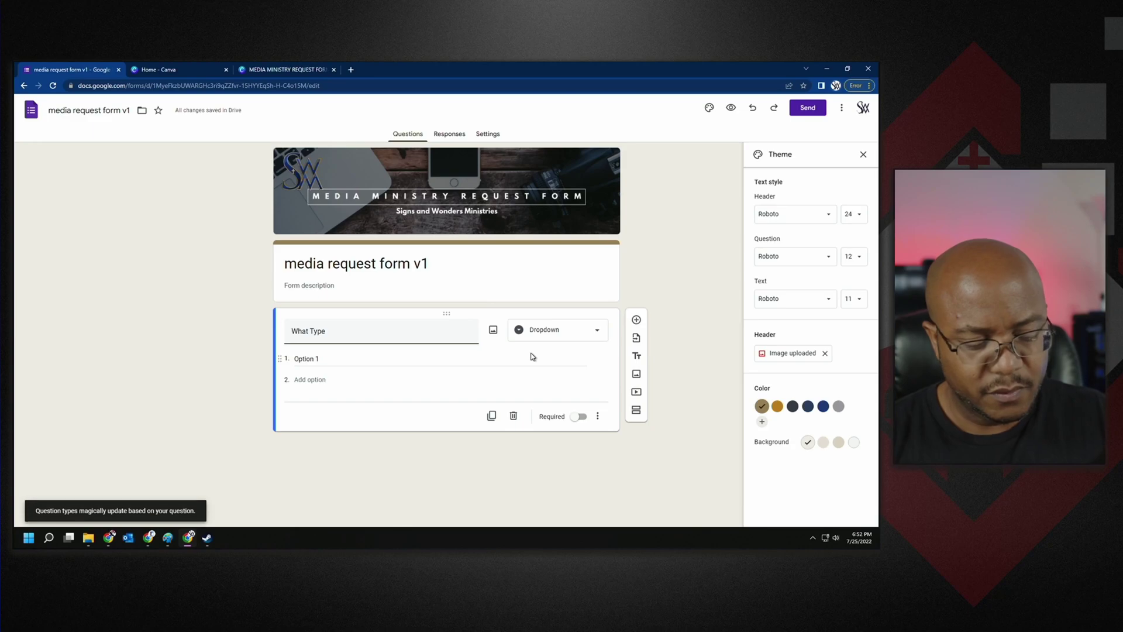
pyautogui.write('Of Request')
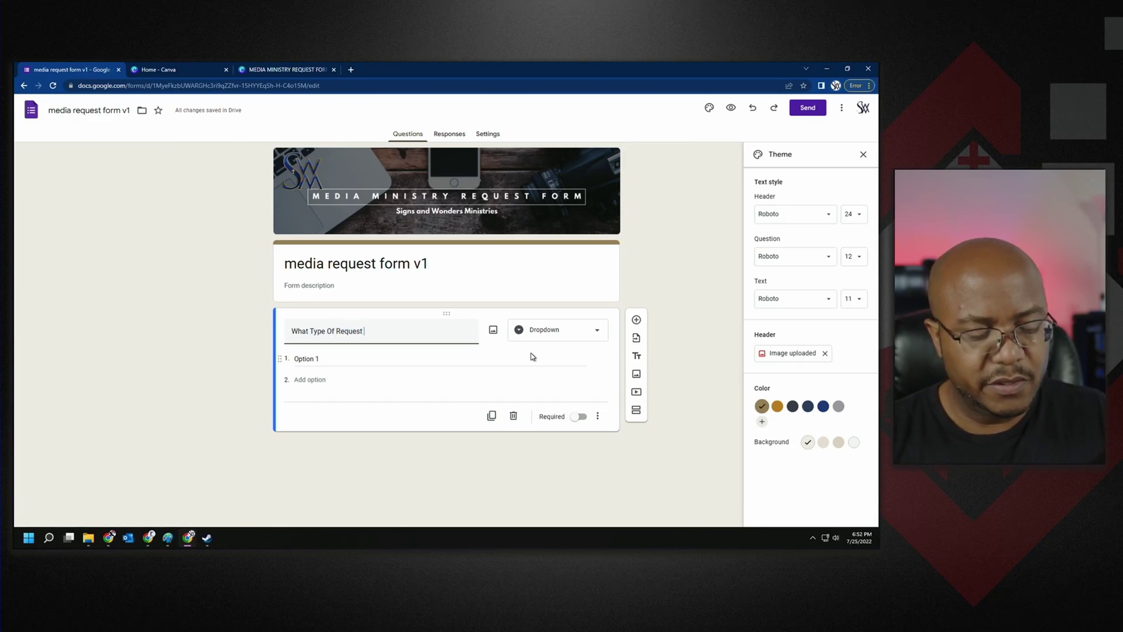
pyautogui.write(' Do You Have?')
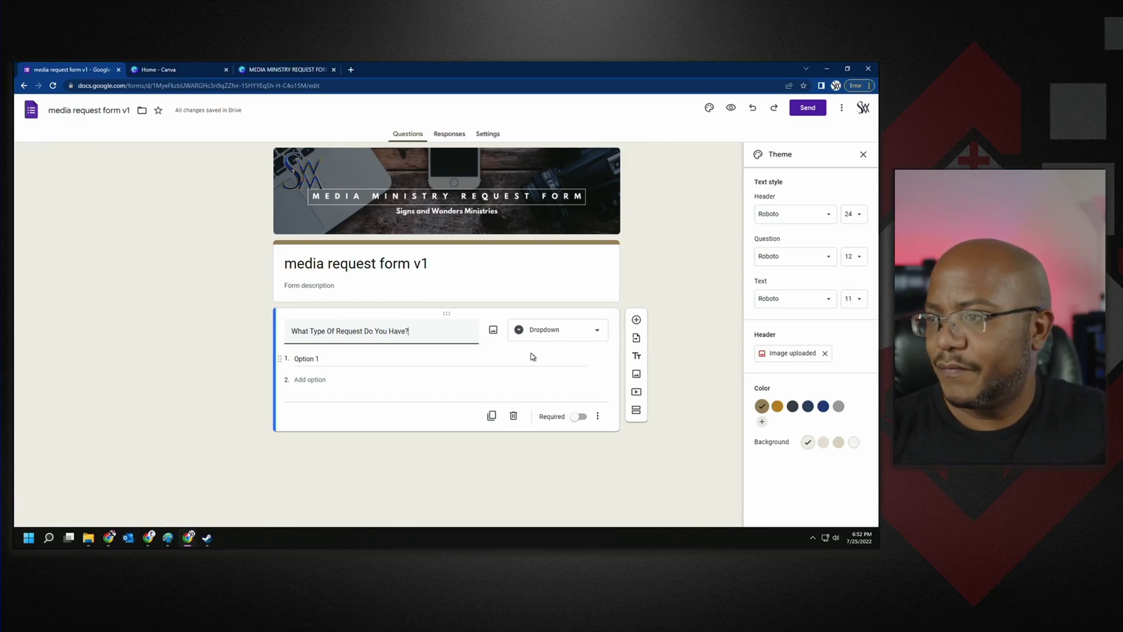
pyautogui.click(329, 358)
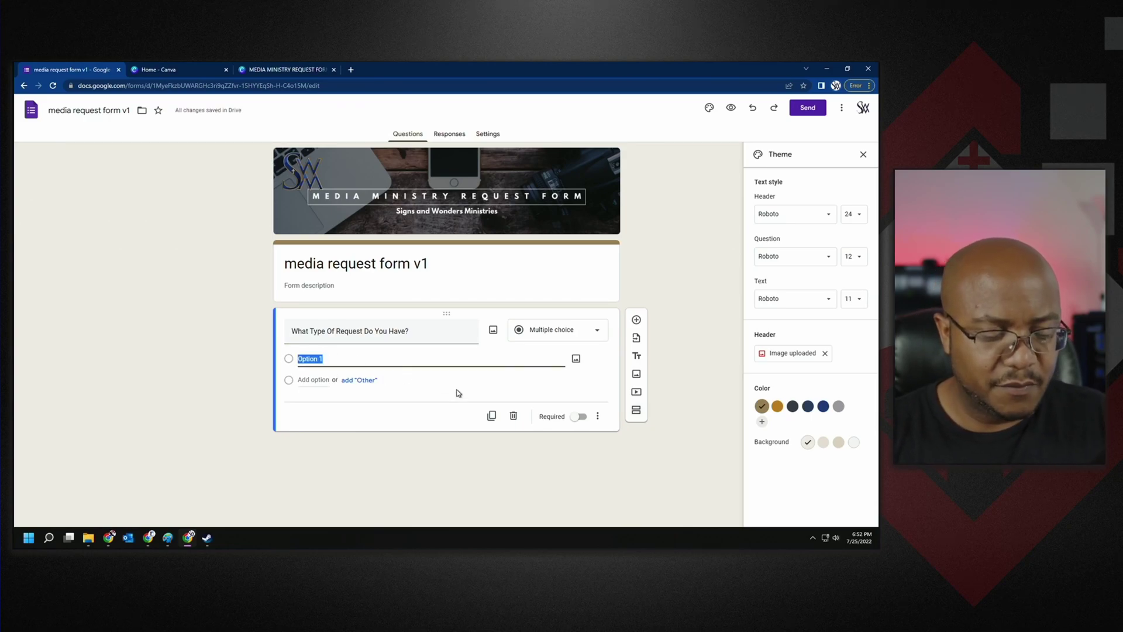
# Step: Enter options Website Posting, Social Media Posting and Video Announcement, and delete the Advertisement option
pyautogui.write('Website Posting')
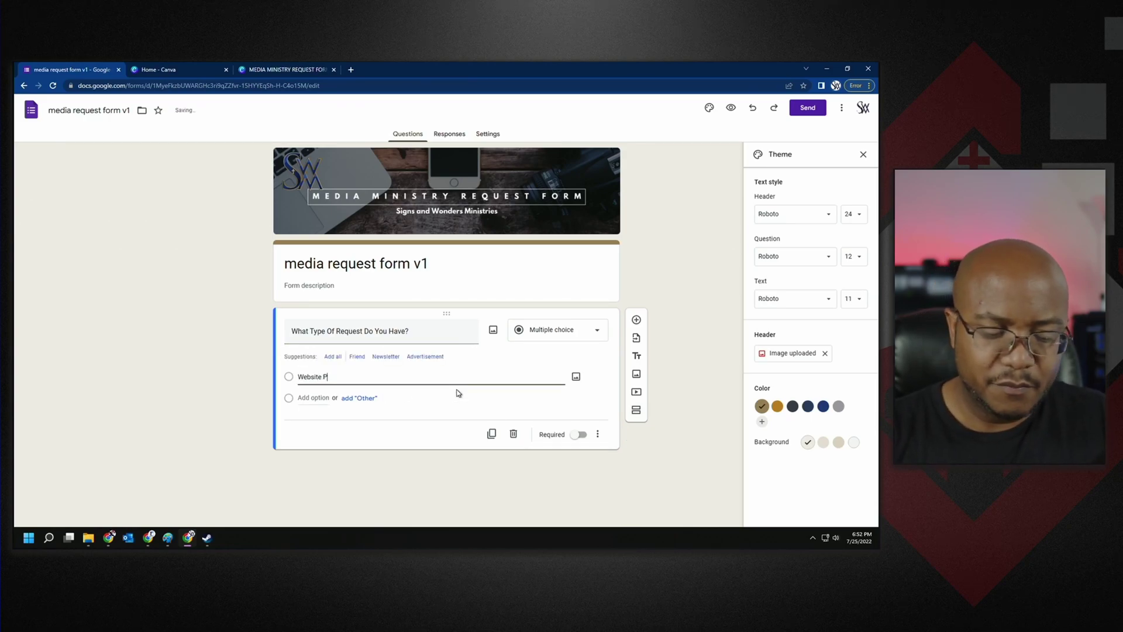
pyautogui.click(313, 401)
pyautogui.write('Social Media Posting')
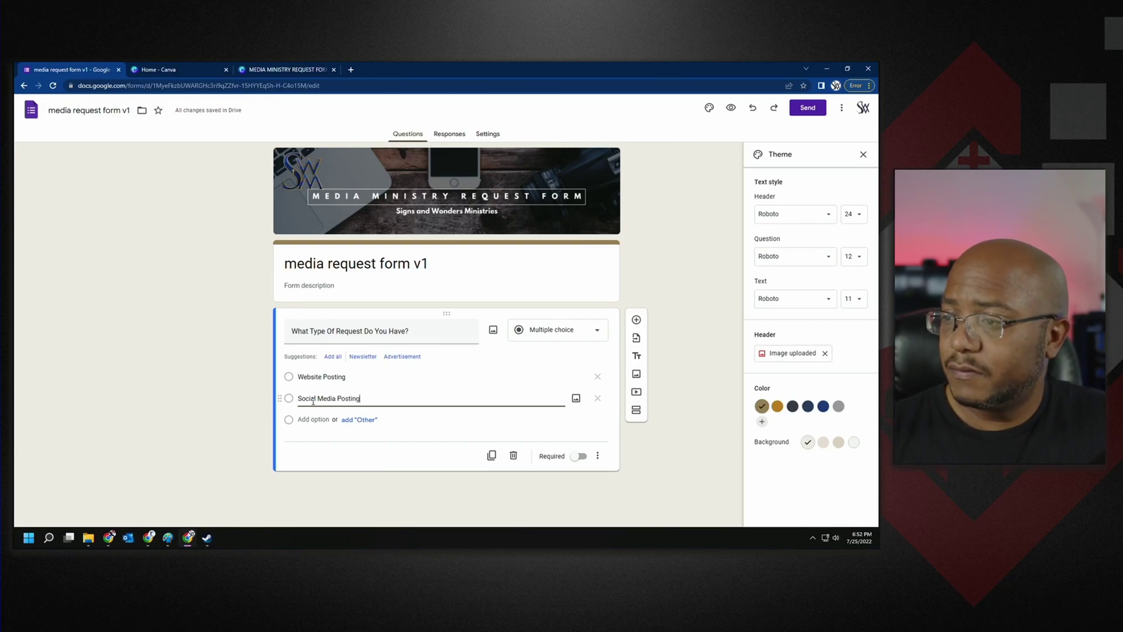
pyautogui.click(316, 420)
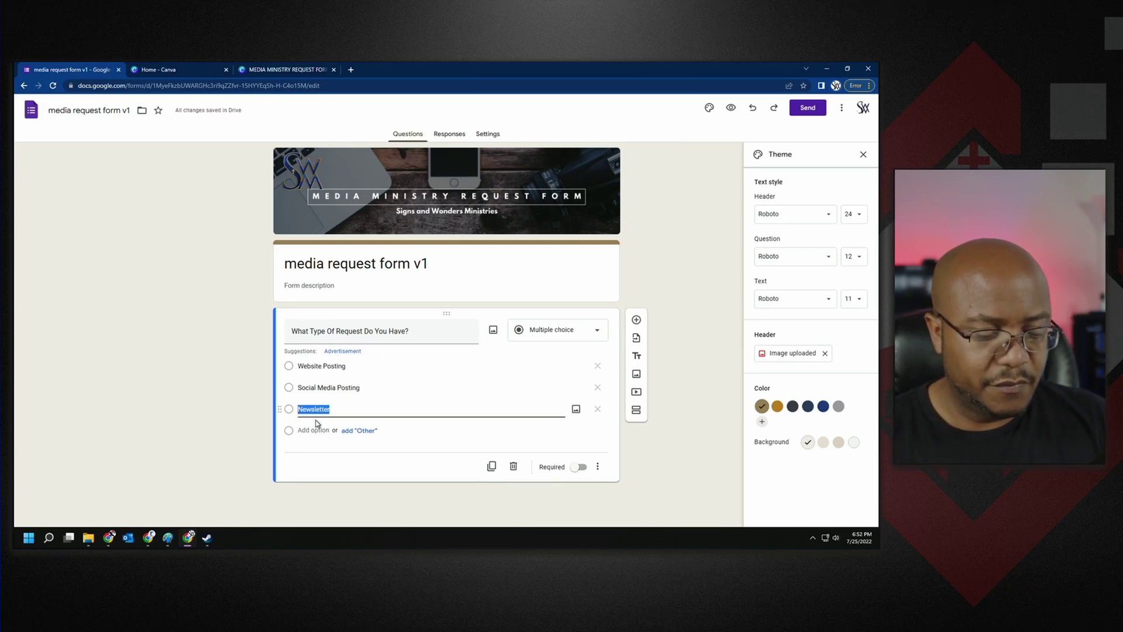
pyautogui.write('Video Announcement')
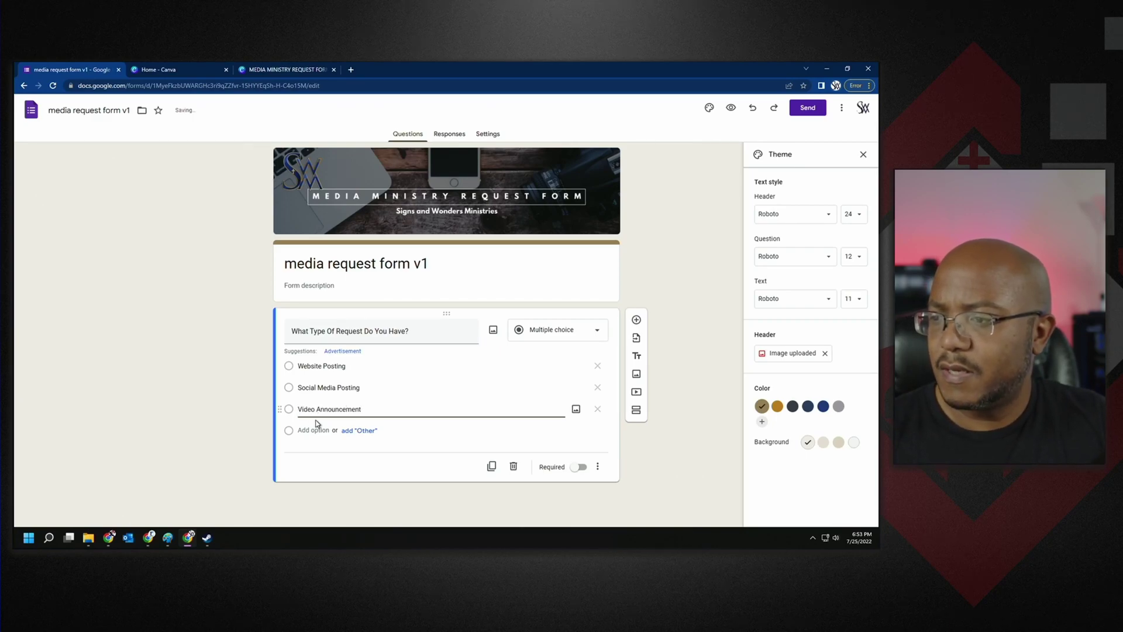
pyautogui.click(312, 430)
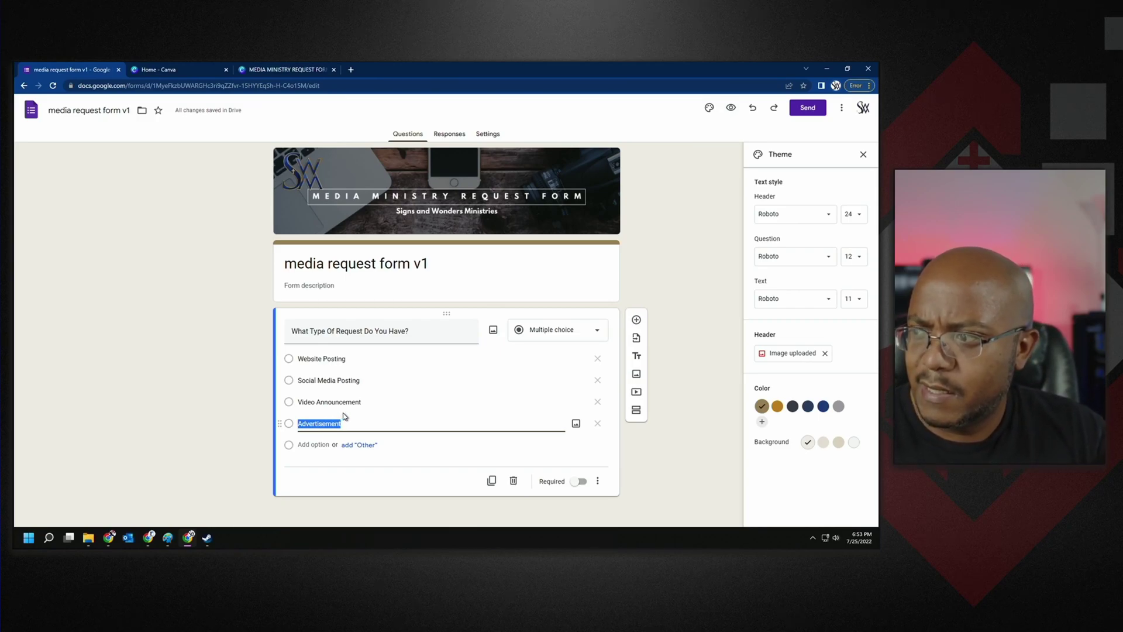
pyautogui.click(598, 428)
pyautogui.click(598, 427)
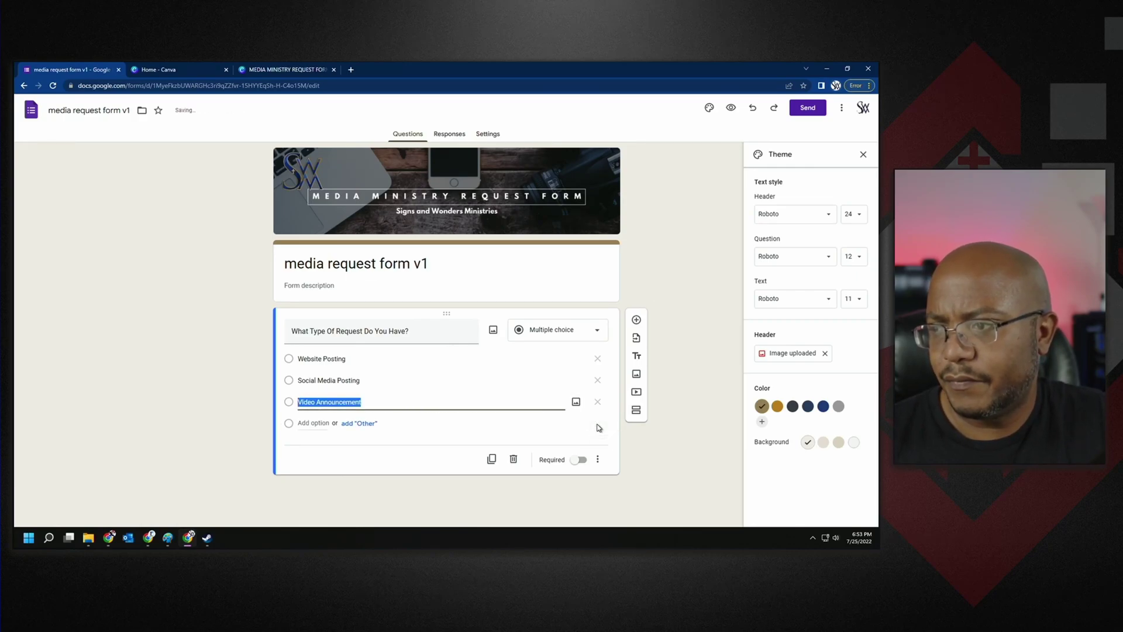
# Step: Keep the question as multiple choice and mark it required
pyautogui.click(582, 331)
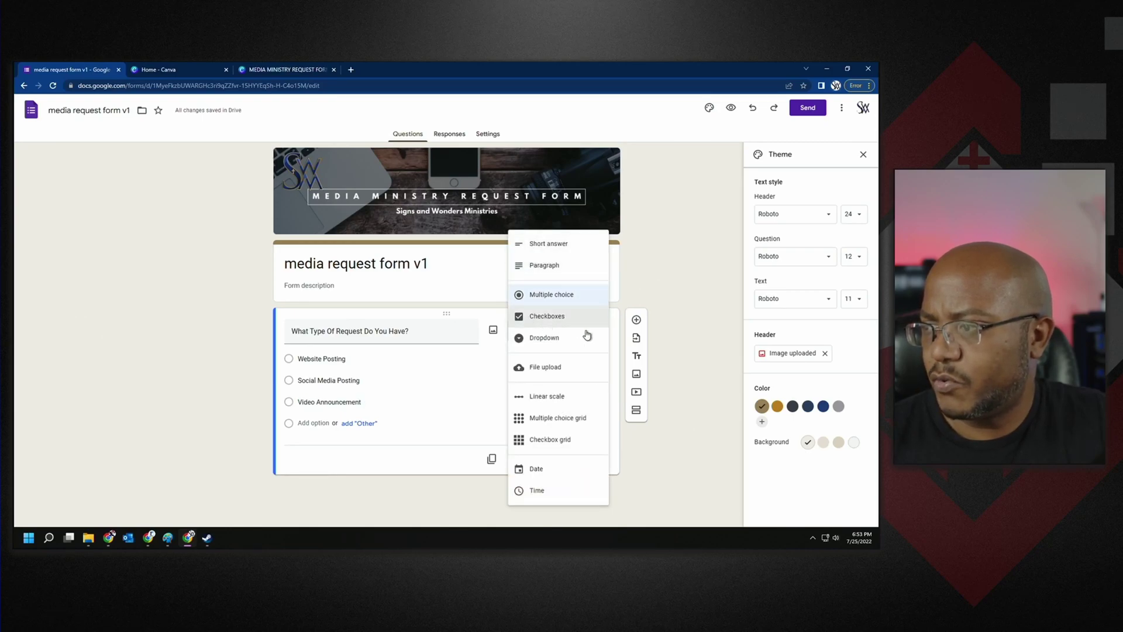
pyautogui.click(378, 494)
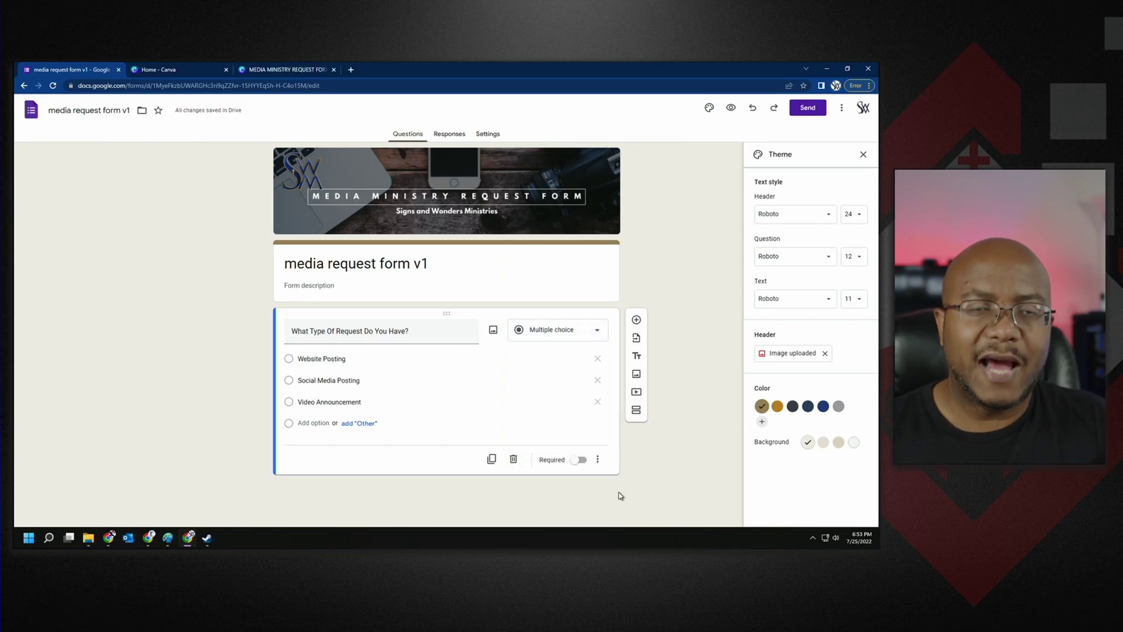
pyautogui.click(579, 460)
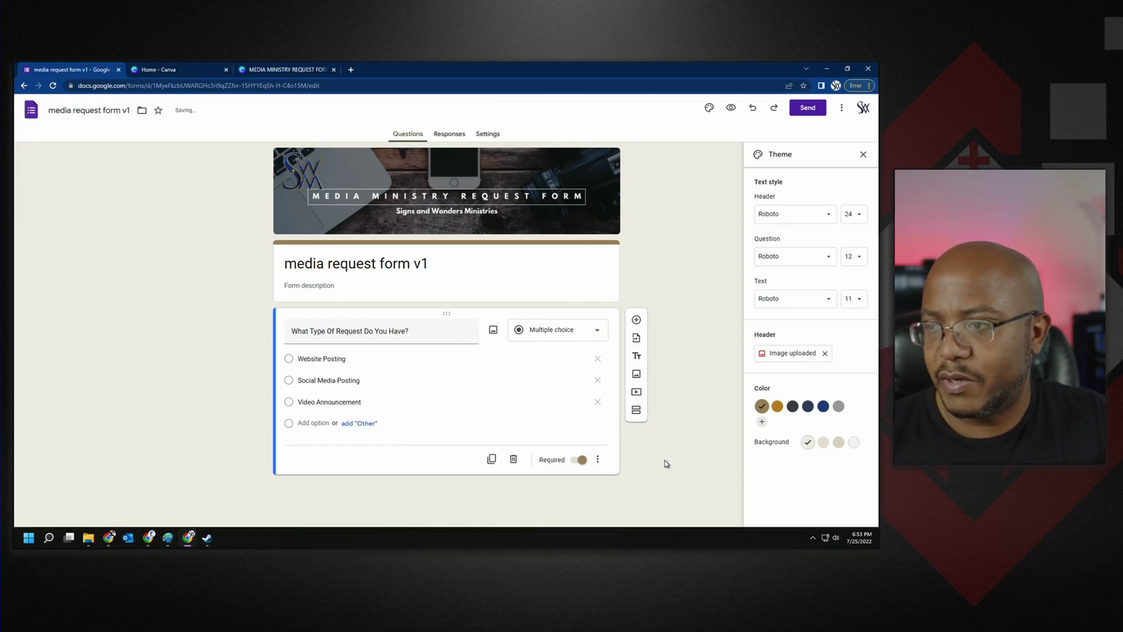
# Step: Add the question 'Please Enter Description For Your Request' with a required Paragraph answer
pyautogui.click(636, 321)
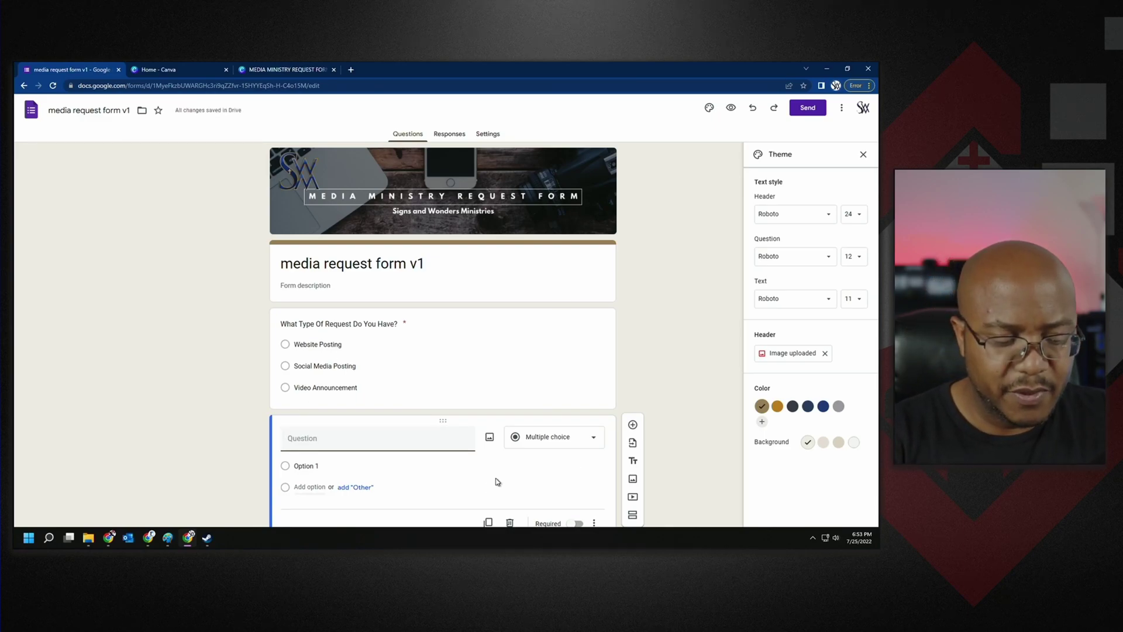
pyautogui.write('Descri')
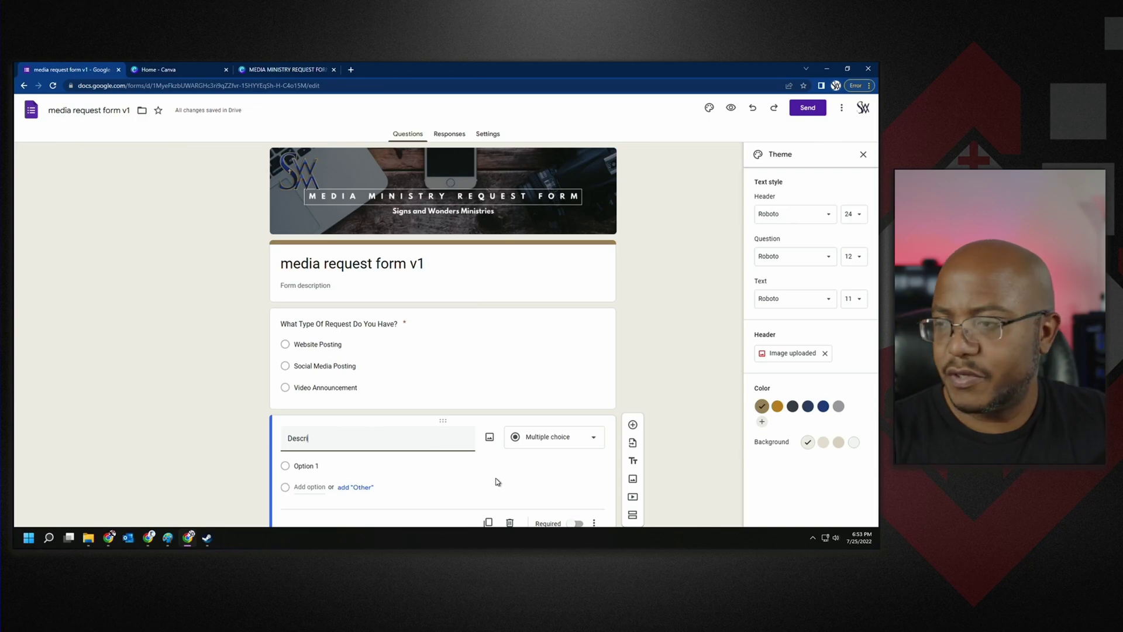
pyautogui.write('ption')
pyautogui.press('Home')
pyautogui.write('Please Enter')
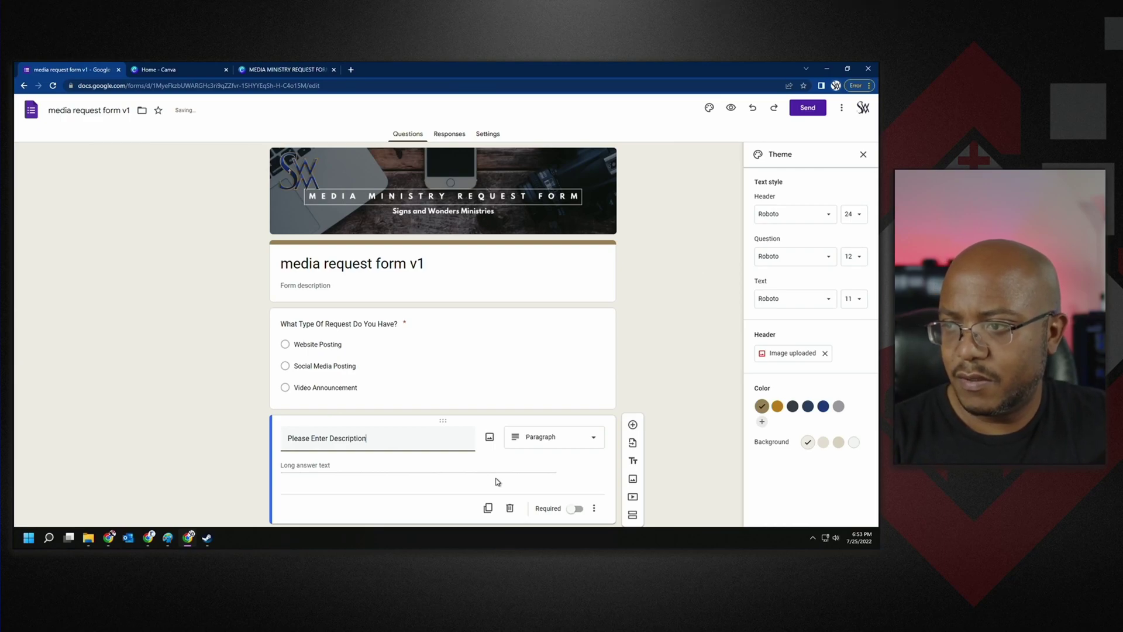
pyautogui.press('End')
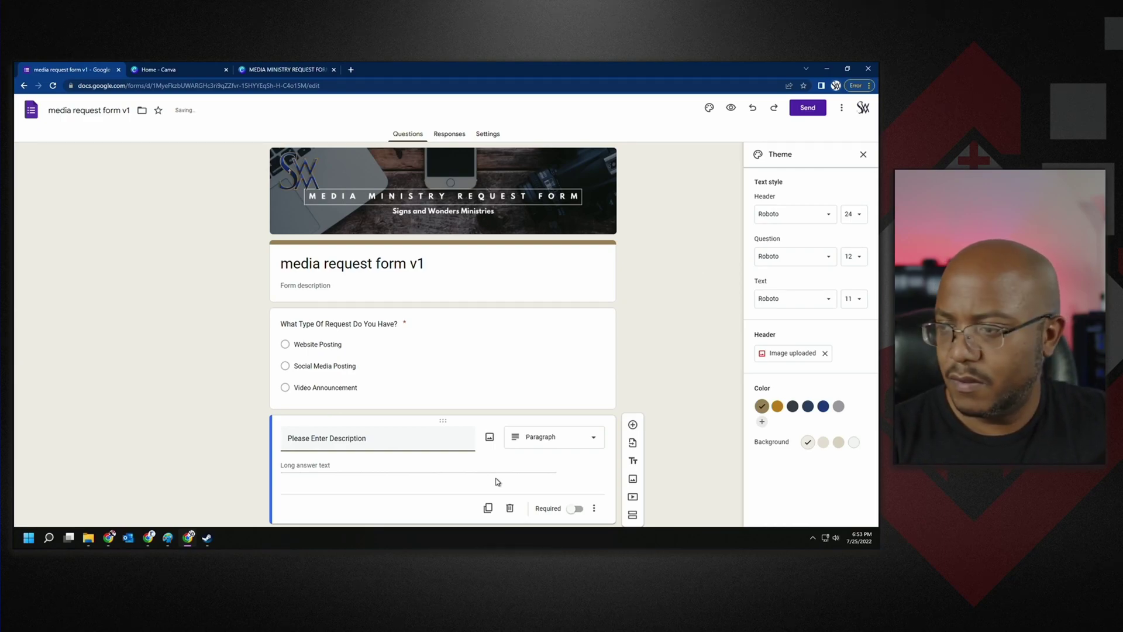
pyautogui.write('For Your R')
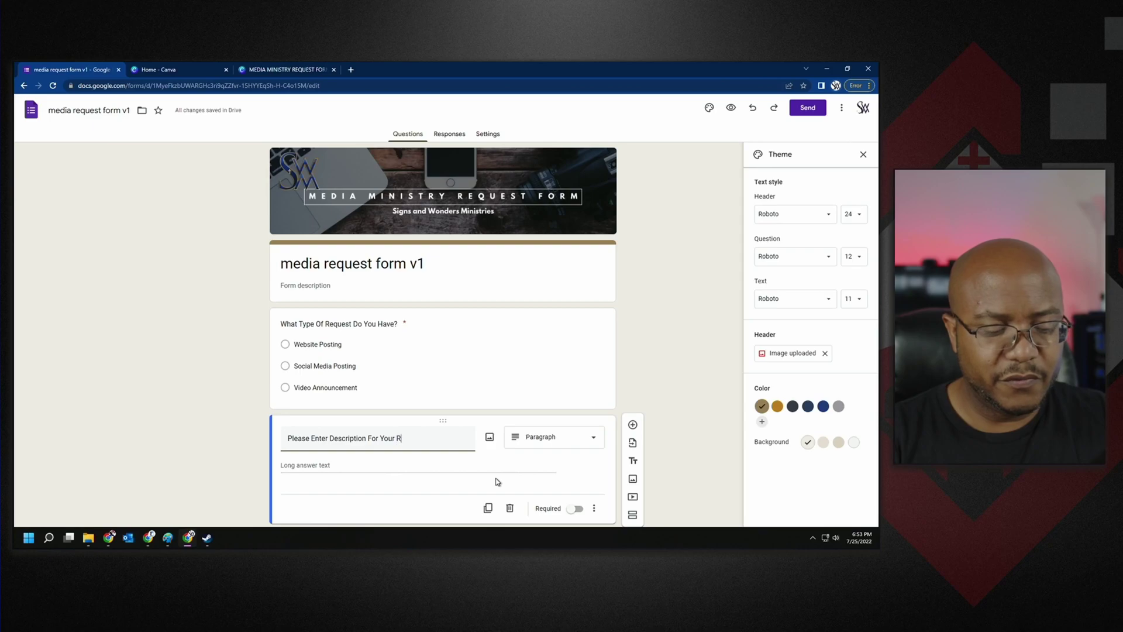
pyautogui.write('equest')
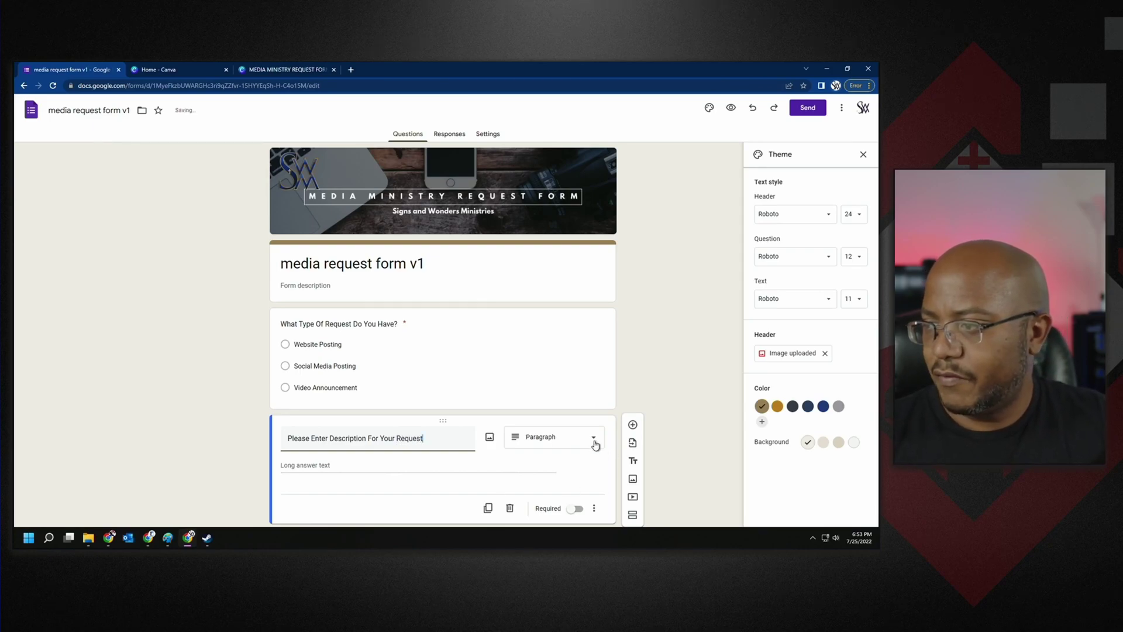
pyautogui.click(588, 439)
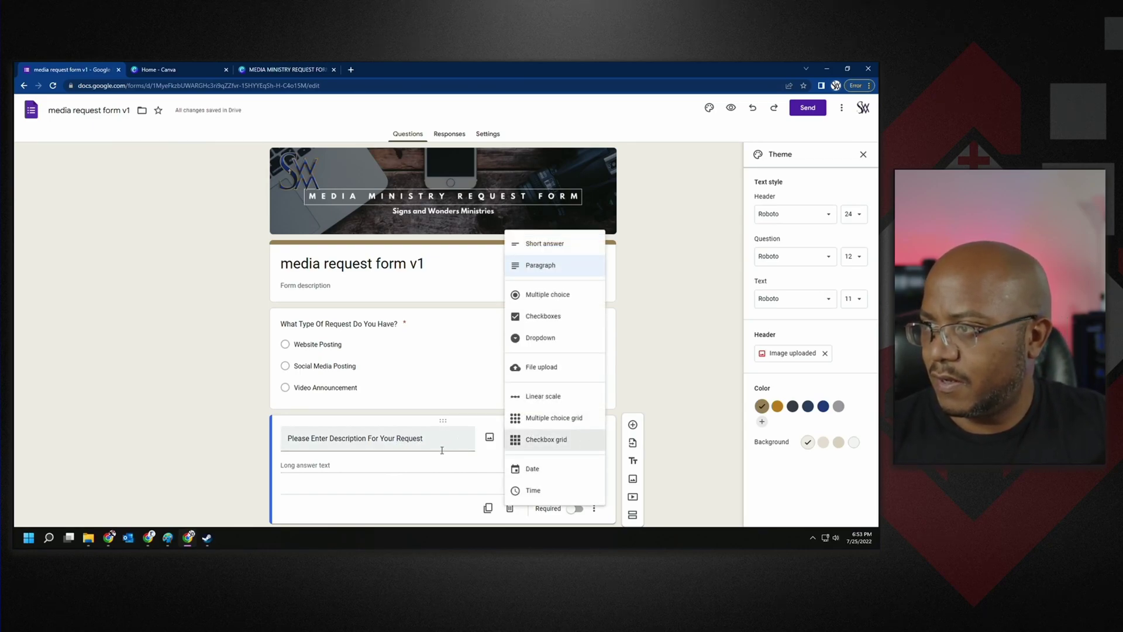
pyautogui.click(339, 468)
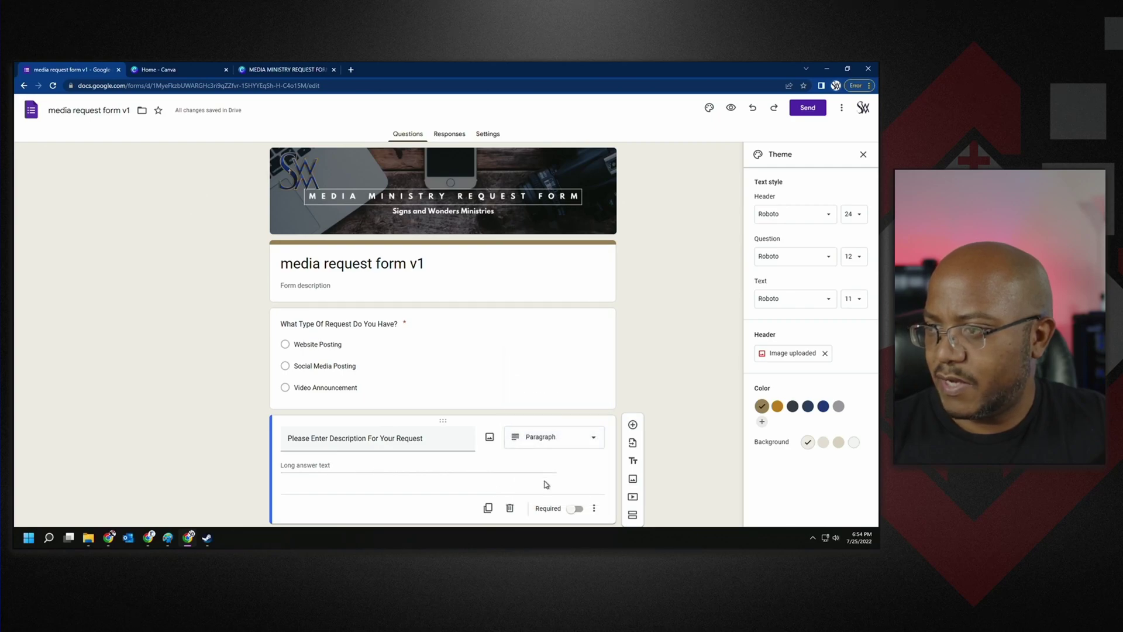
pyautogui.click(573, 509)
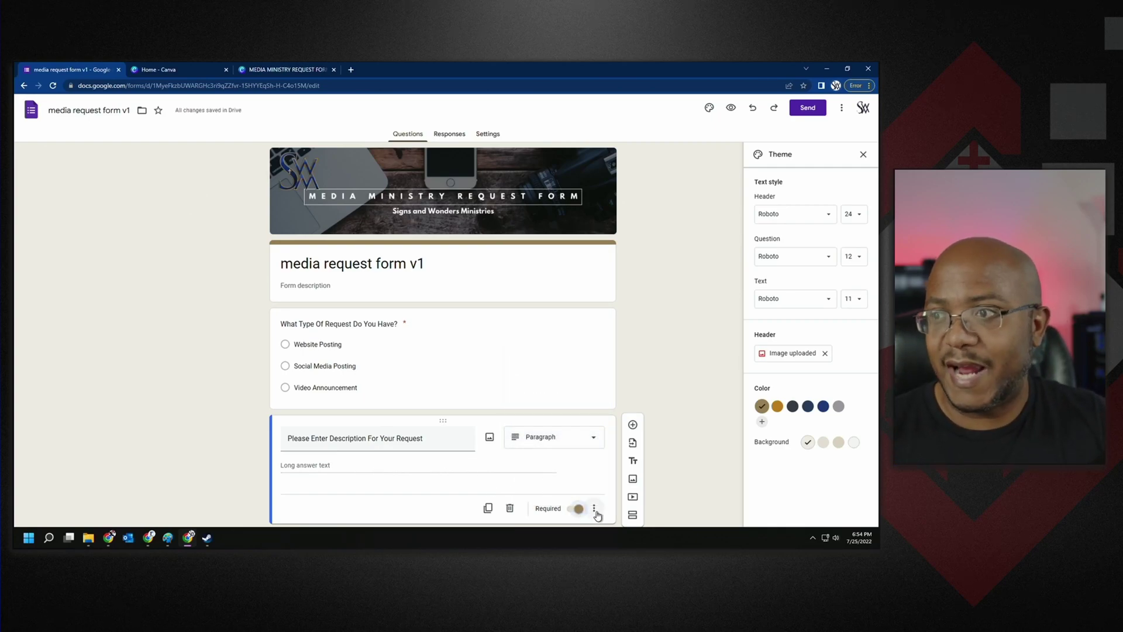
pyautogui.scroll(-1, 555, 436)
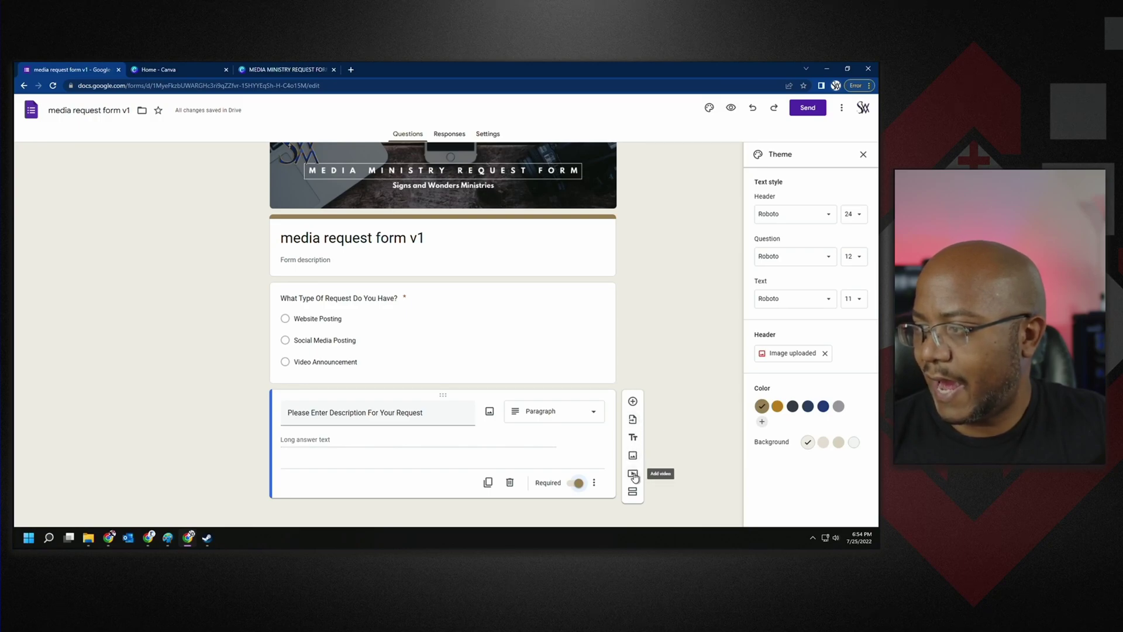
# Step: Add a File upload question, allow uploads to Drive, and title it 'File Upload (optional)'
pyautogui.click(633, 401)
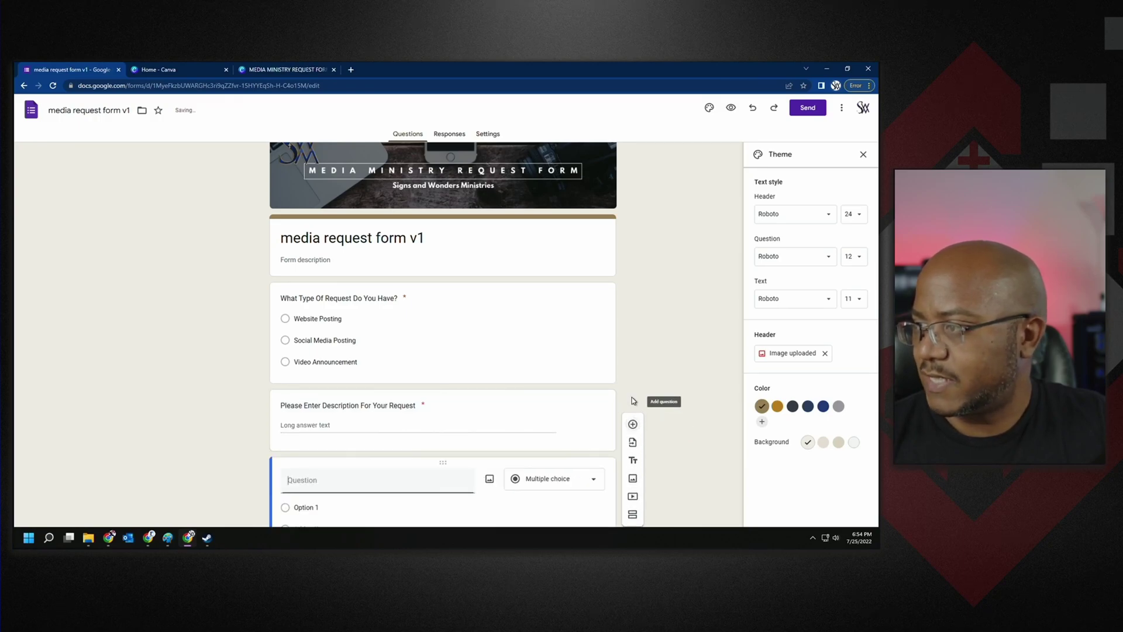
pyautogui.click(553, 396)
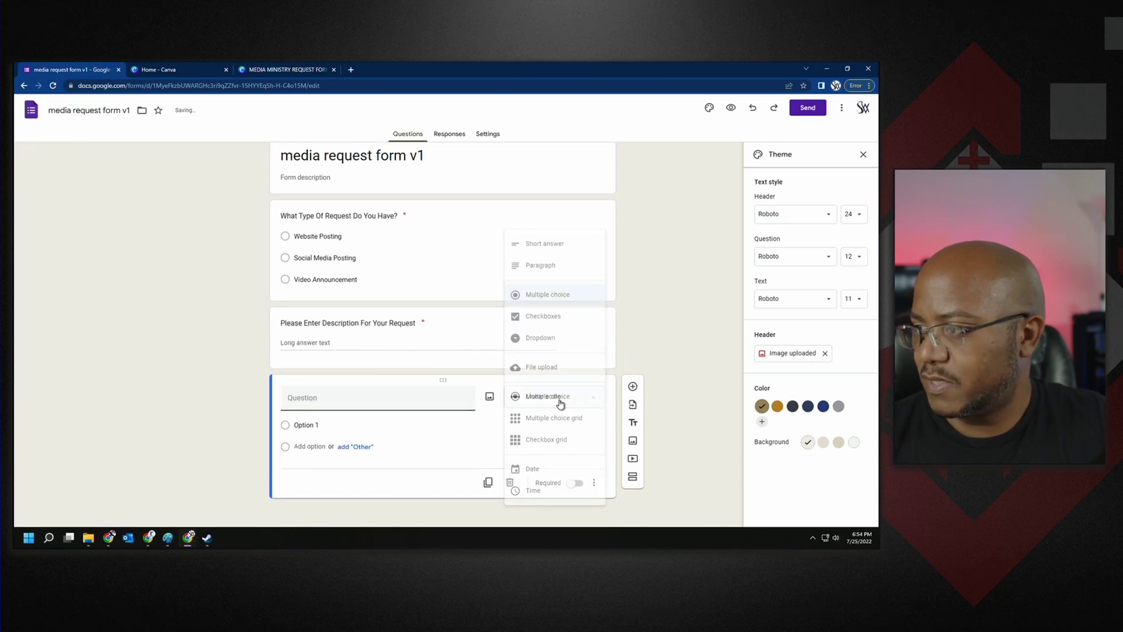
pyautogui.click(543, 368)
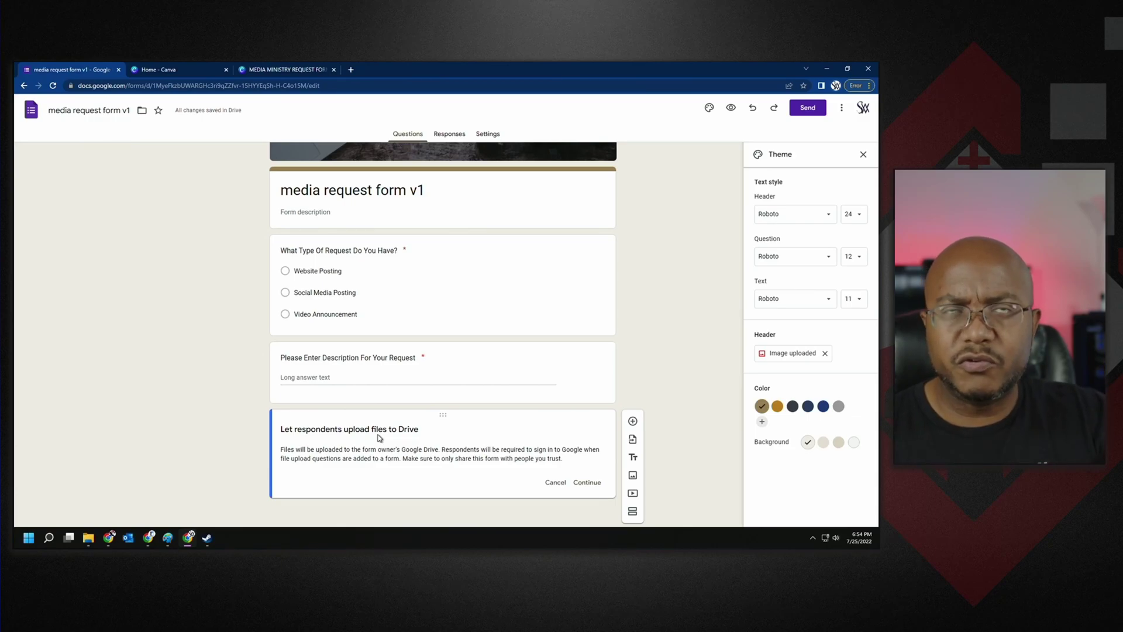
pyautogui.click(587, 483)
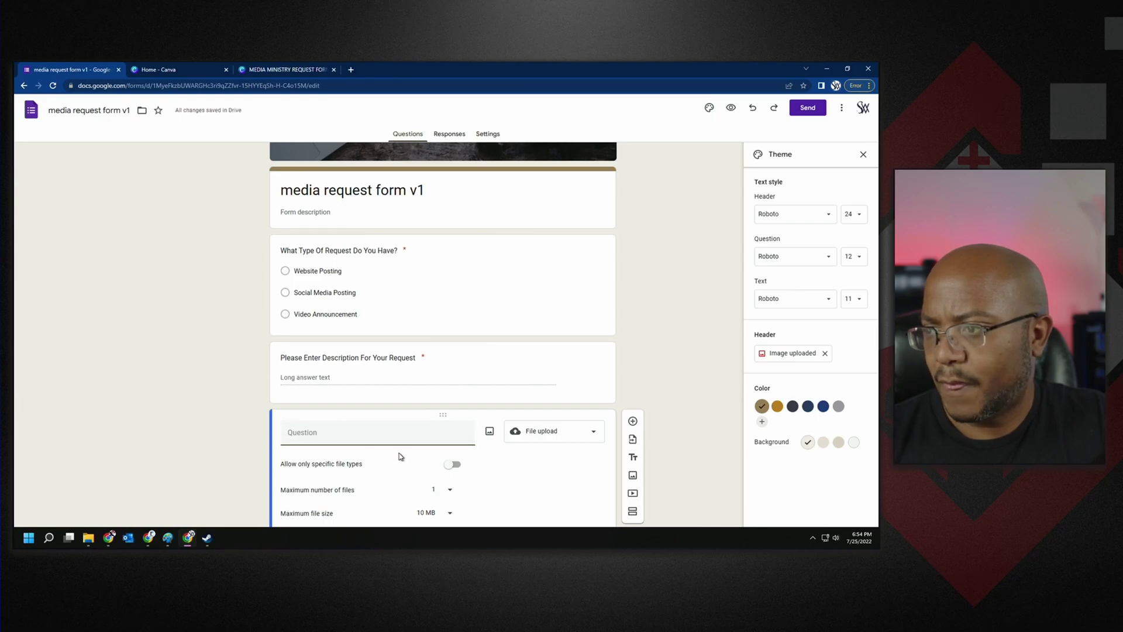
pyautogui.write('Fil')
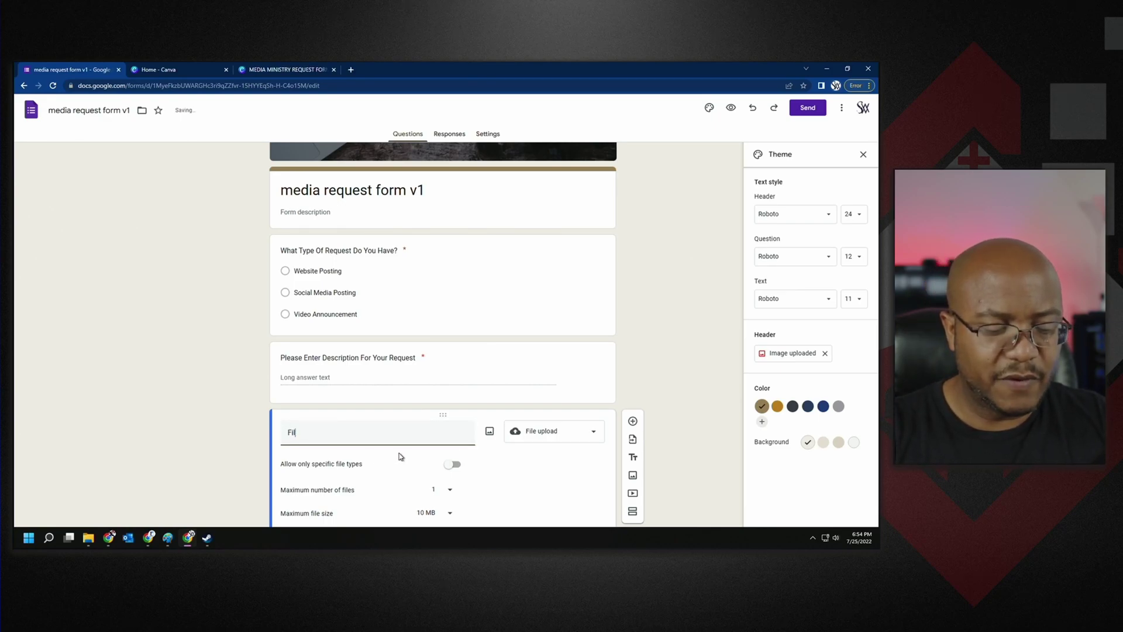
pyautogui.write('e Upload ')
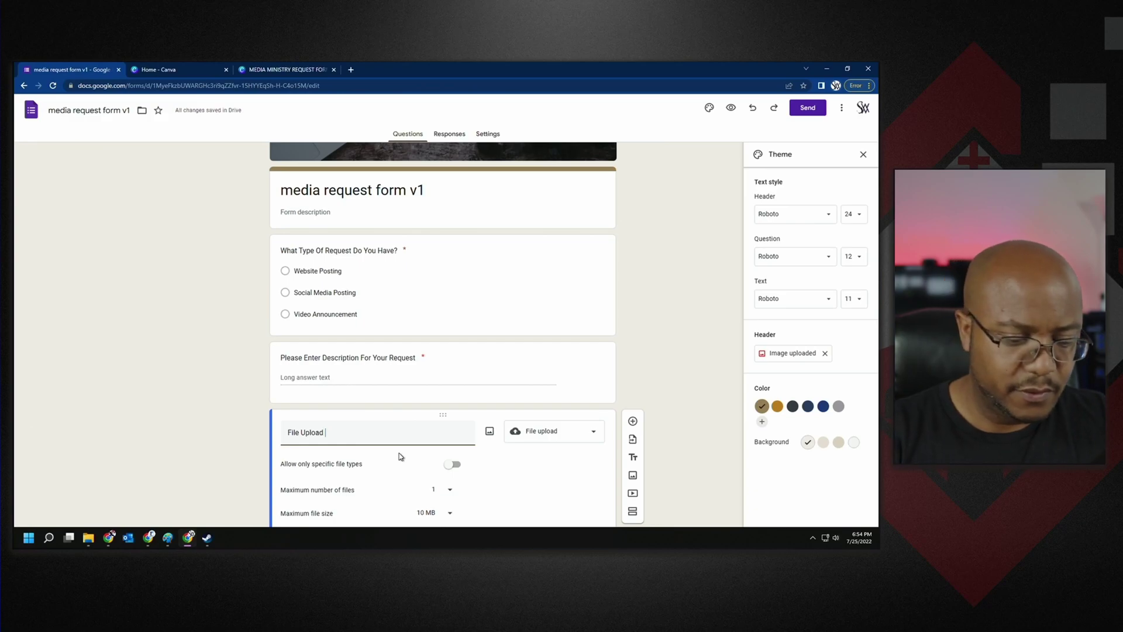
pyautogui.write('(optional')
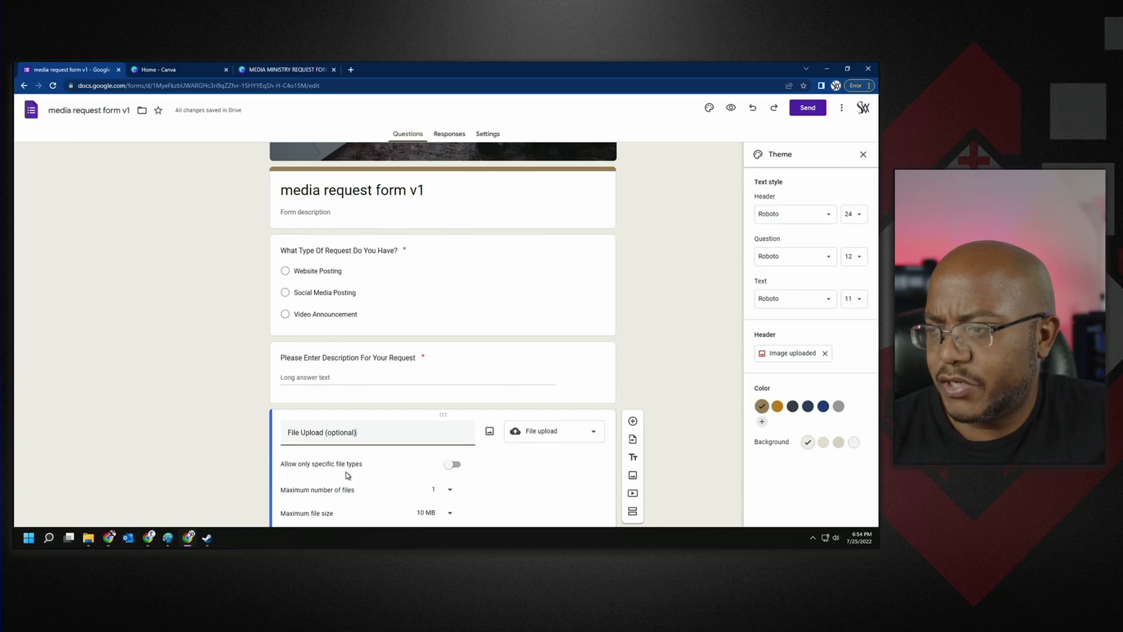
pyautogui.scroll(-2, 328, 466)
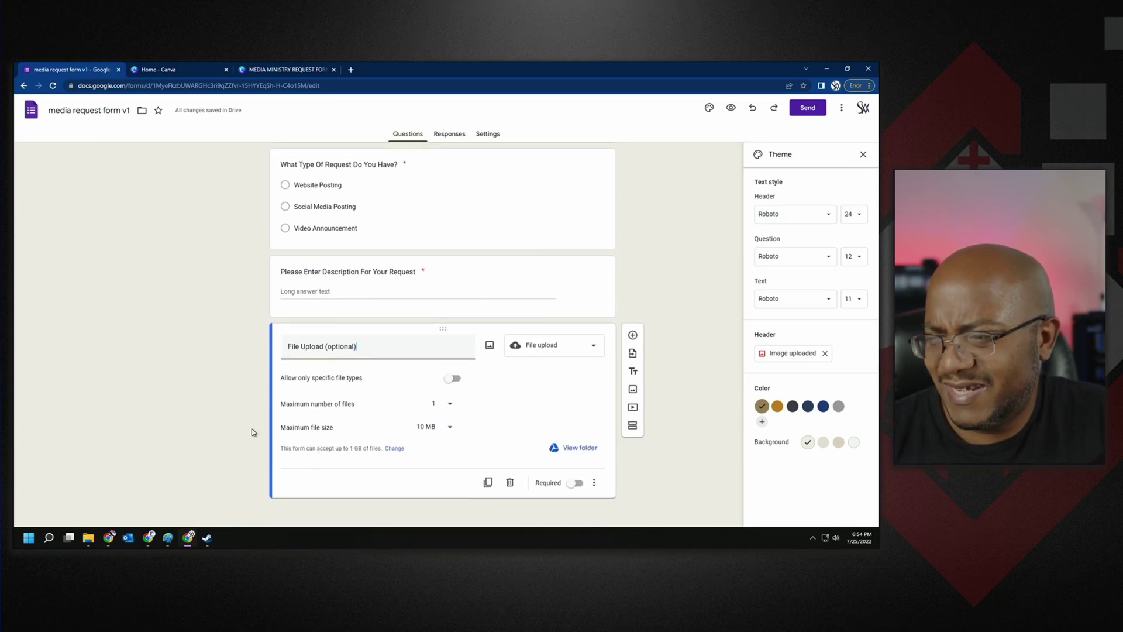
# Step: Allow only Document, Presentation, PDF, Image, Video and Audio file types
pyautogui.click(450, 381)
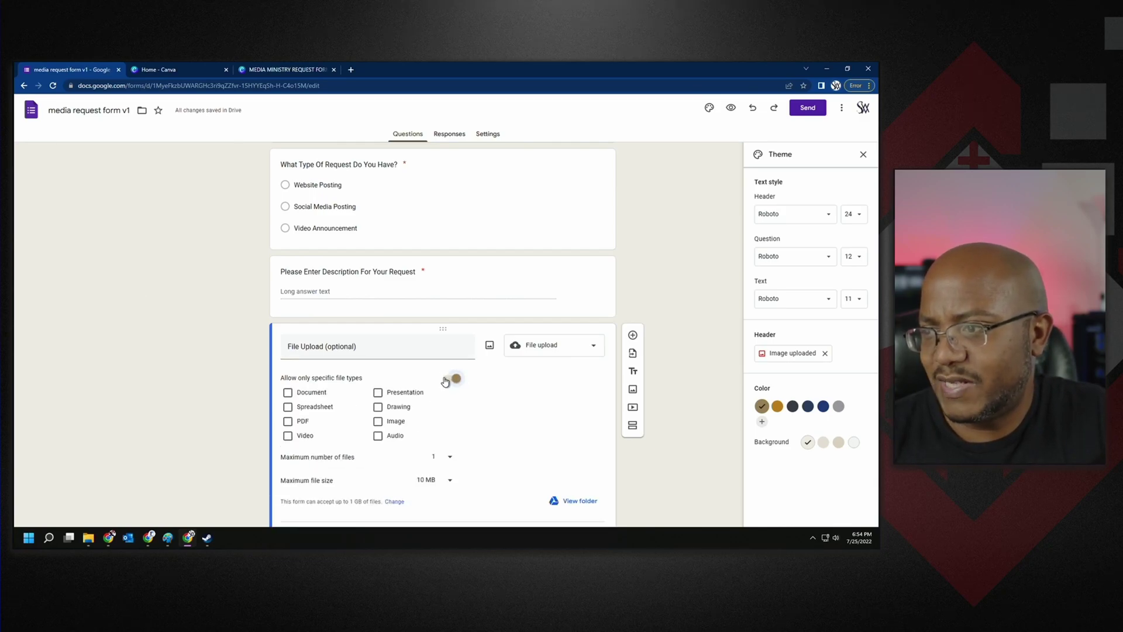
pyautogui.click(288, 393)
pyautogui.click(288, 407)
pyautogui.click(288, 422)
pyautogui.click(288, 436)
pyautogui.click(378, 393)
pyautogui.click(378, 421)
pyautogui.click(378, 436)
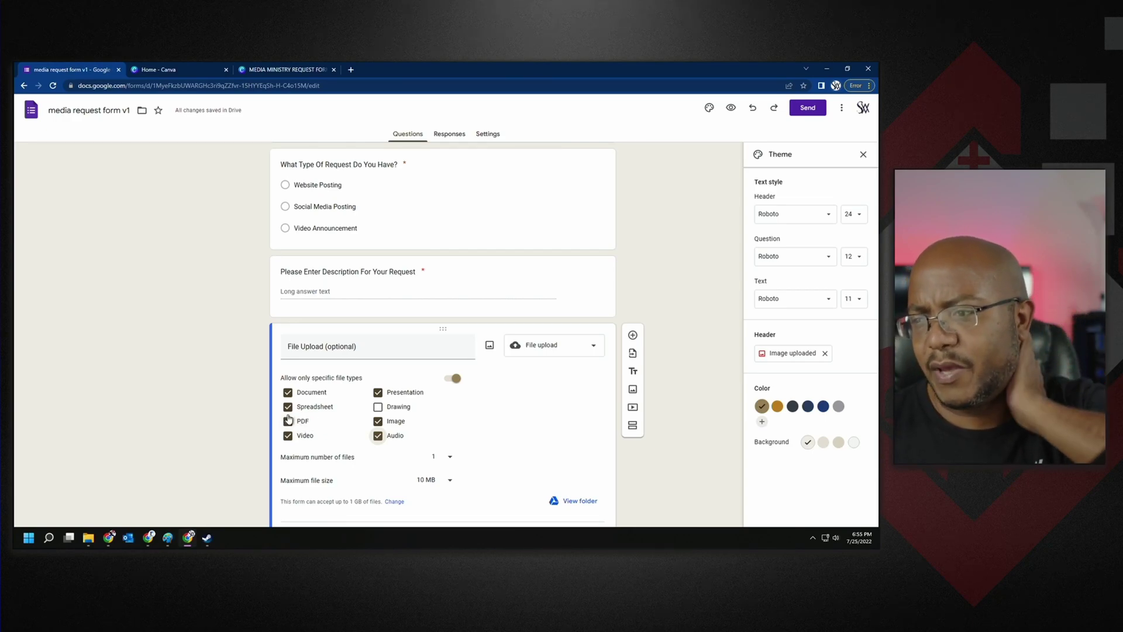
pyautogui.click(287, 407)
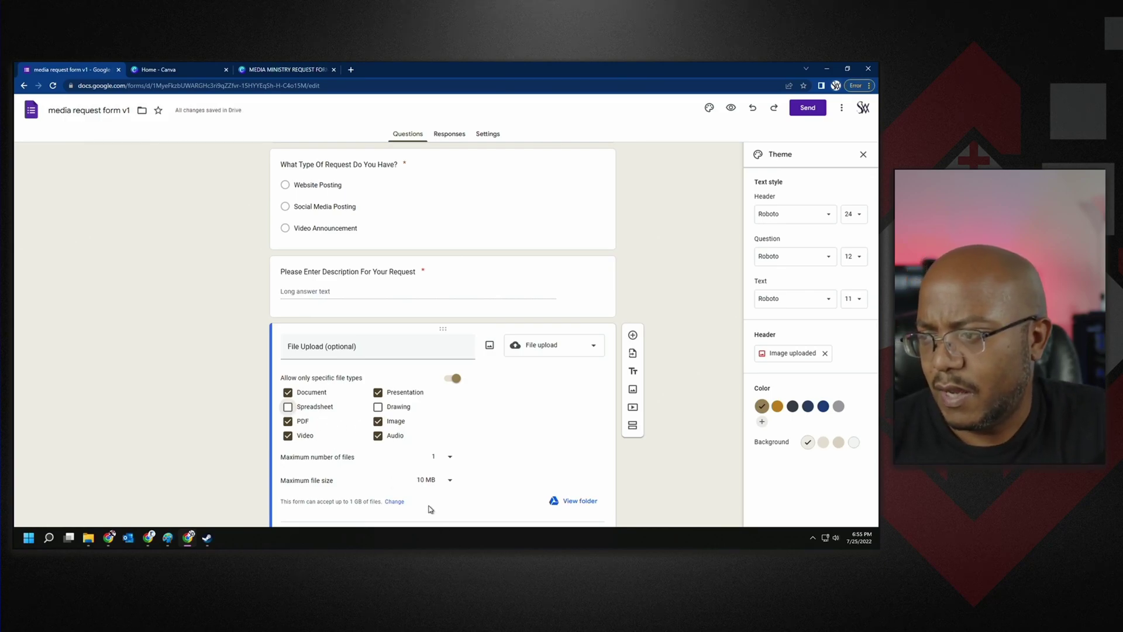
# Step: Set the maximum upload size to 100 MB
pyautogui.click(450, 485)
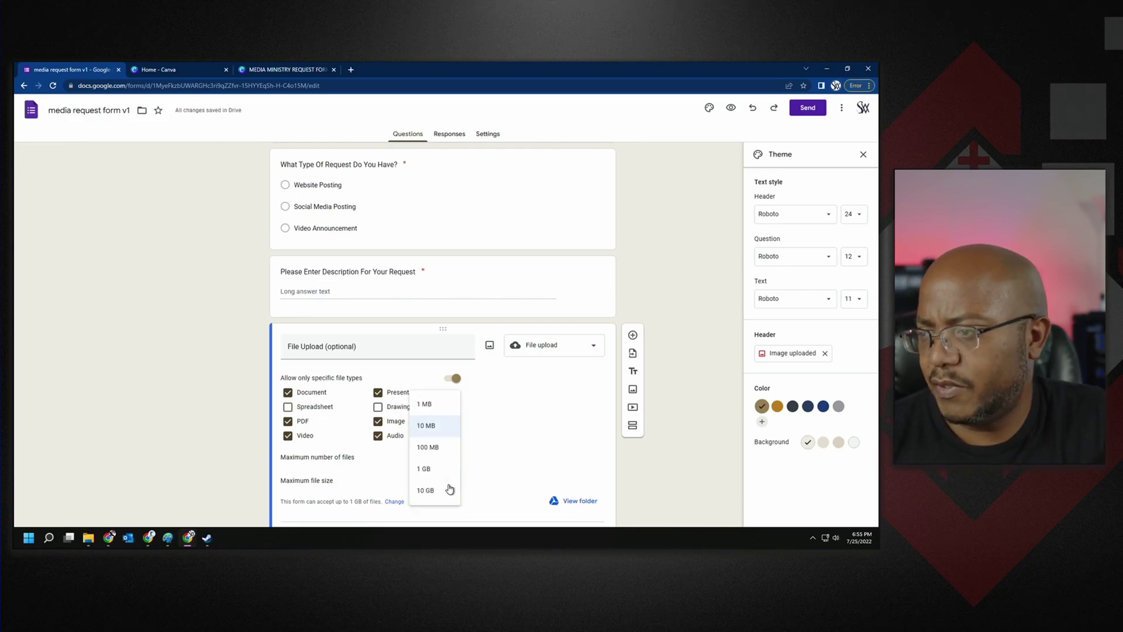
pyautogui.click(436, 449)
pyautogui.scroll(-1, 389, 483)
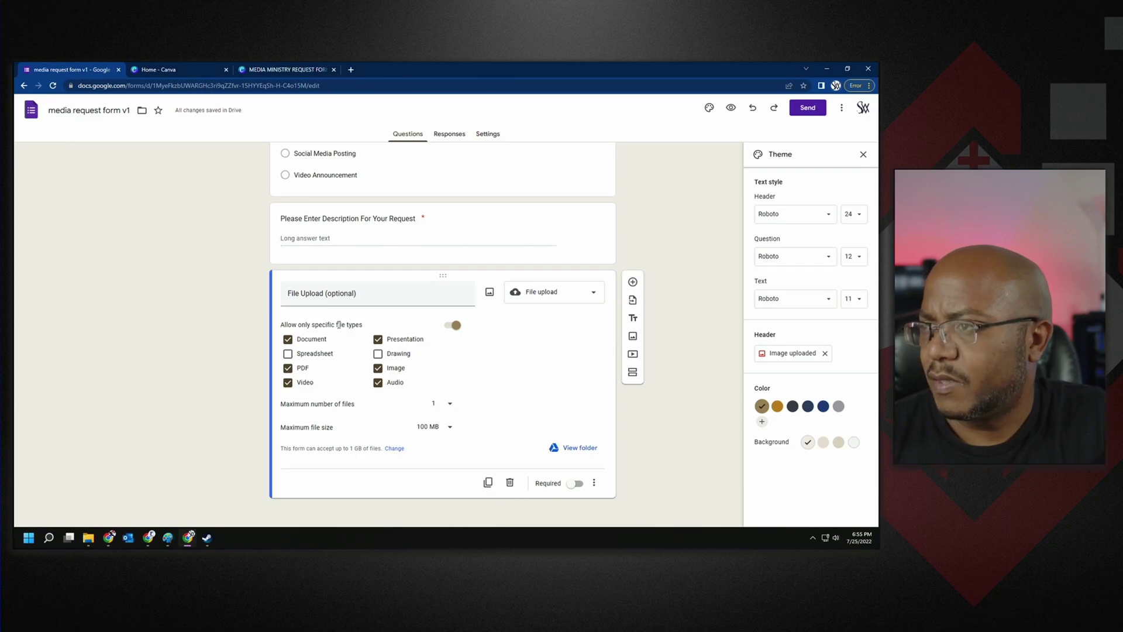
pyautogui.scroll(3, 417, 455)
pyautogui.scroll(-3, 438, 453)
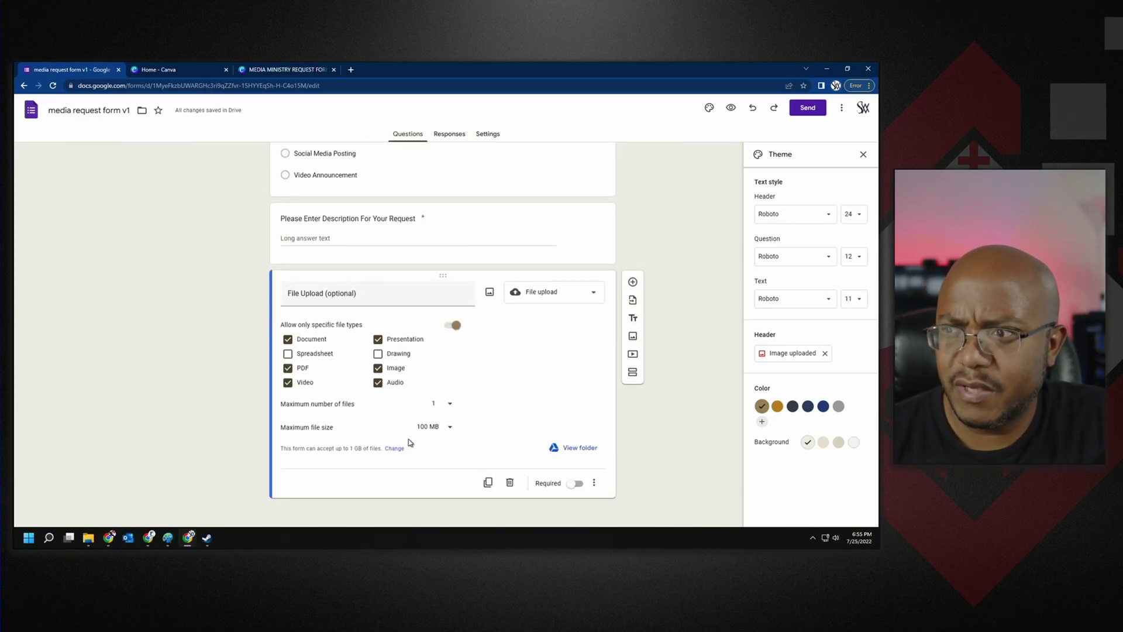
# Step: Add a Date question titled 'When Should This Be Displayed?' and mark it required
pyautogui.click(632, 283)
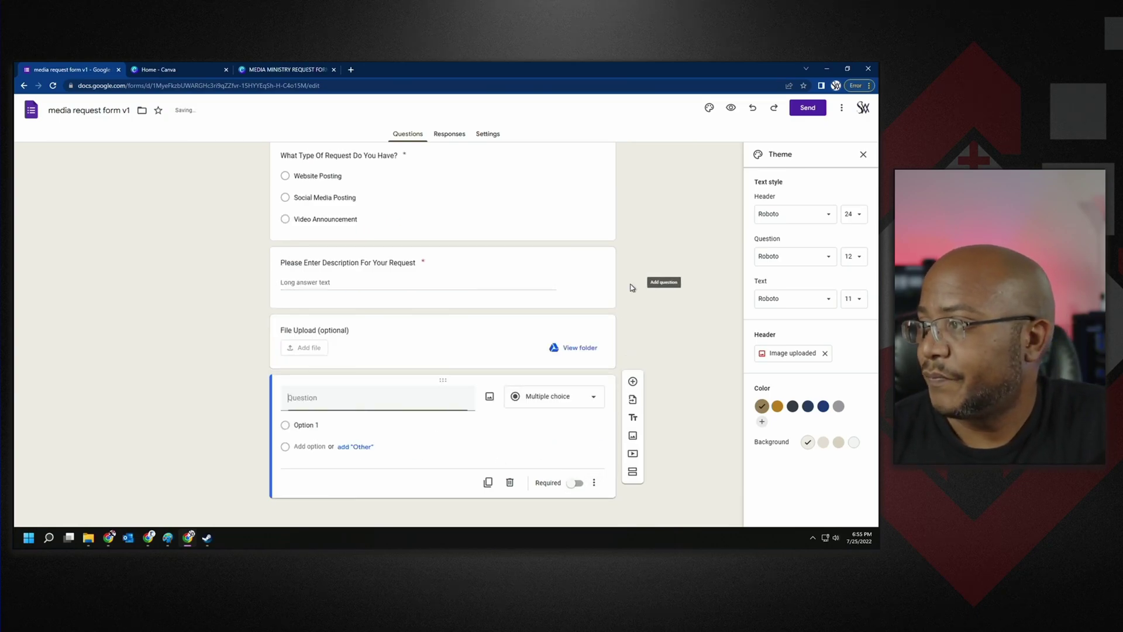
pyautogui.click(541, 410)
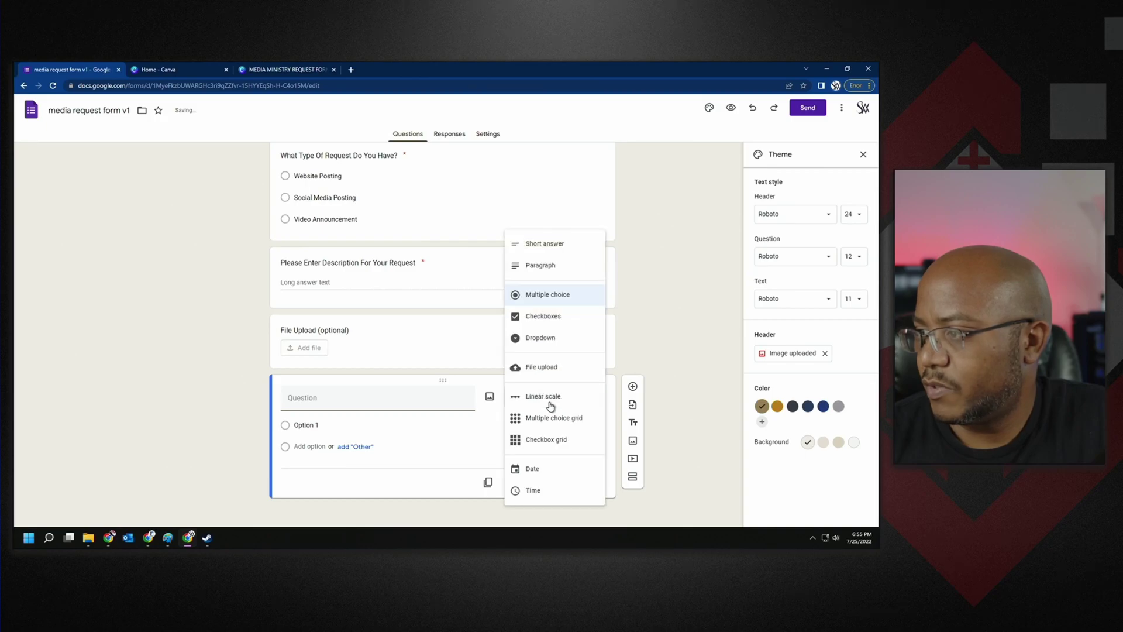
pyautogui.click(544, 468)
pyautogui.click(346, 419)
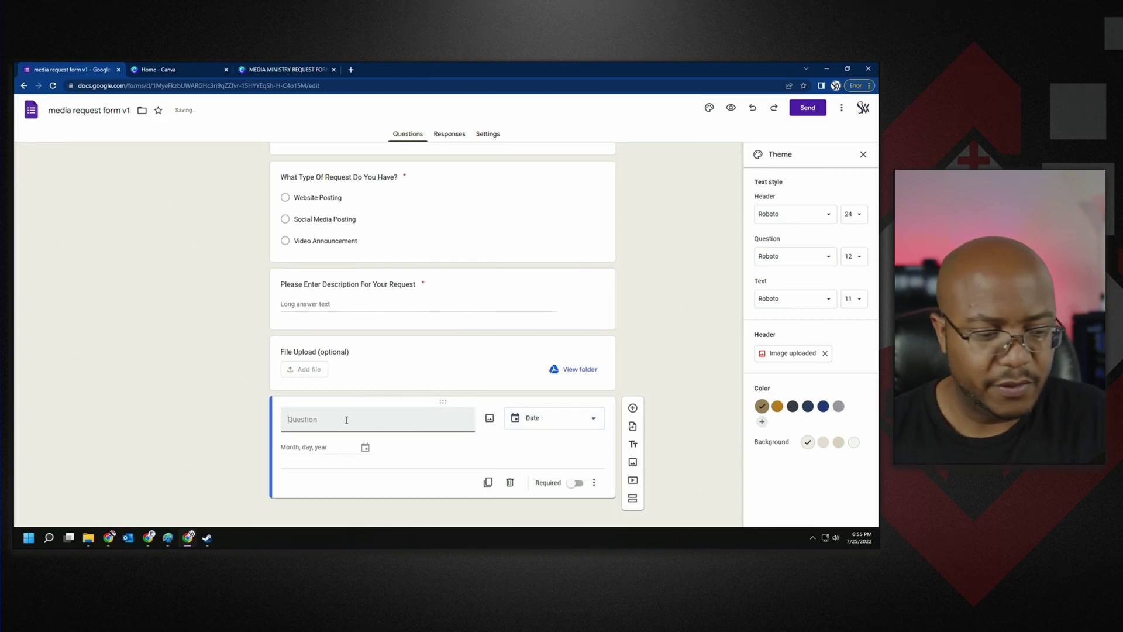
pyautogui.write('When Do')
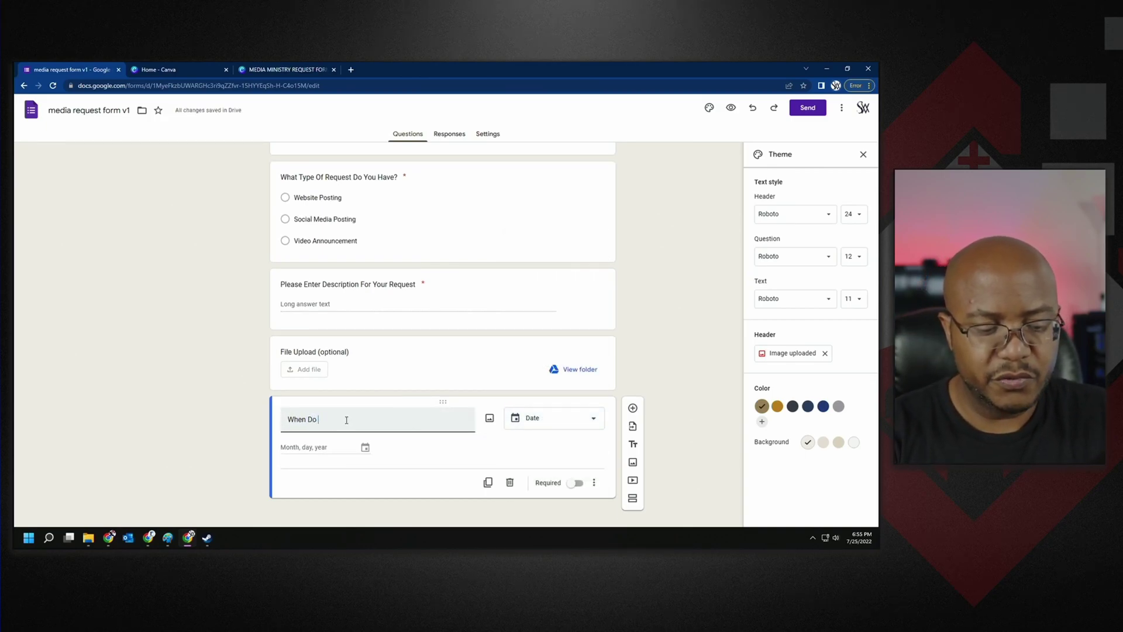
pyautogui.write(' You Wan')
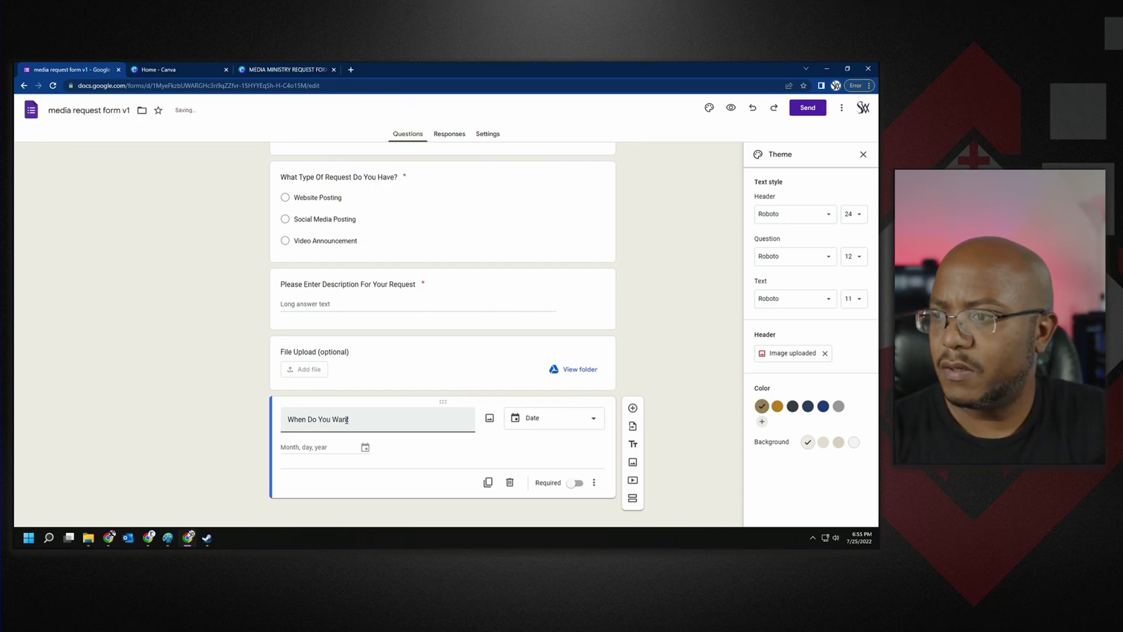
pyautogui.hotkey('ctrl', 'a')
pyautogui.write('When')
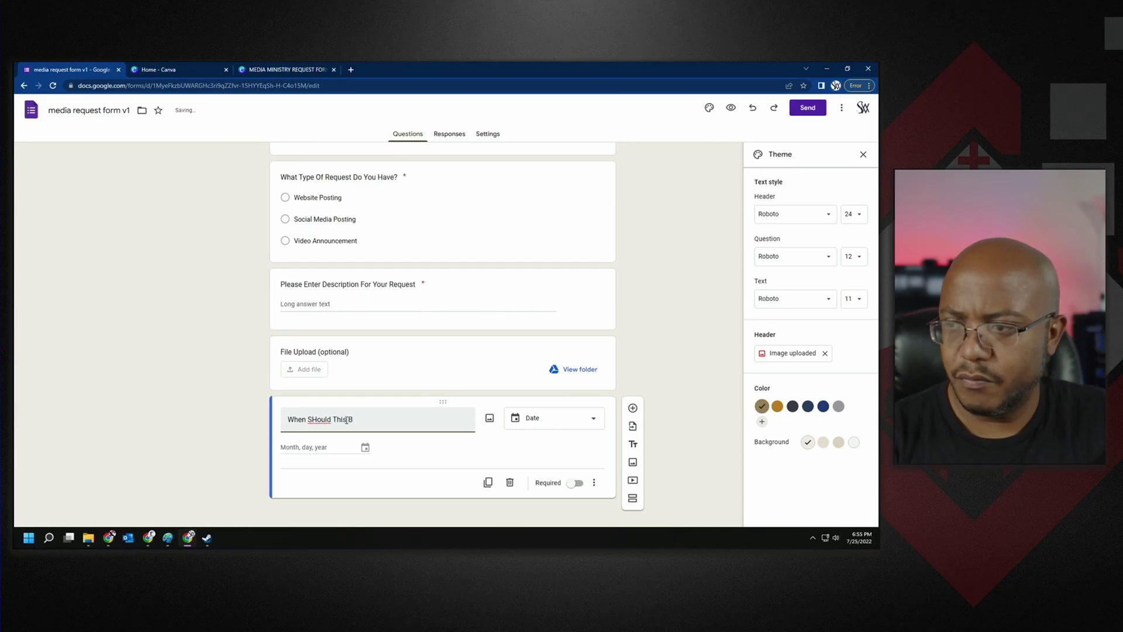
pyautogui.press('BackSpace')
pyautogui.press('BackSpace')
pyautogui.press('BackSpace')
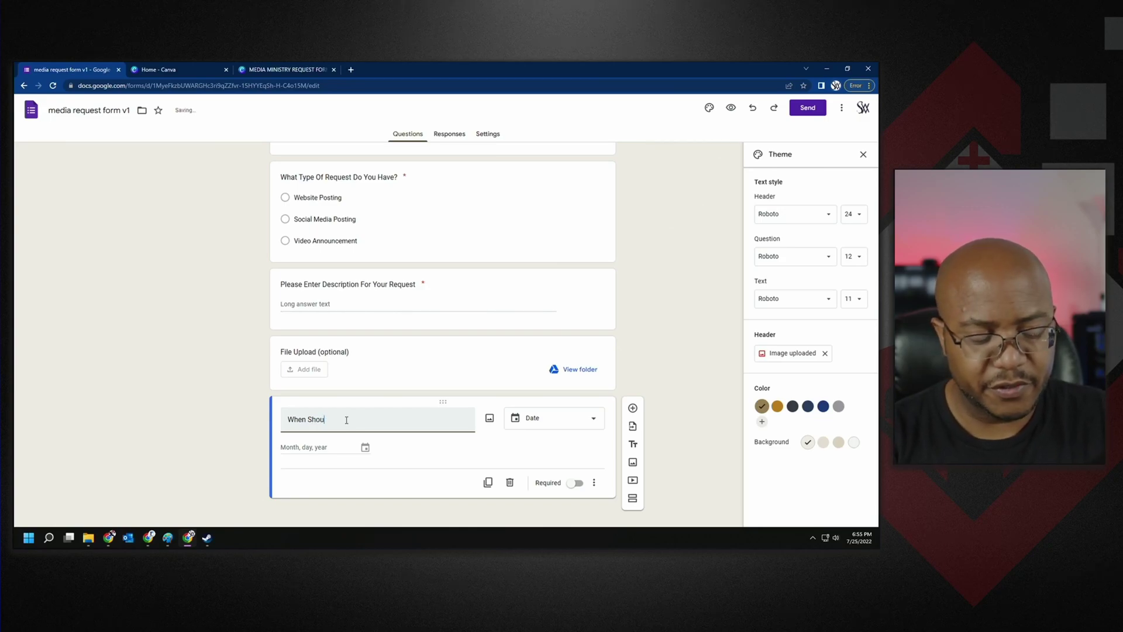
pyautogui.write('hould This Be ')
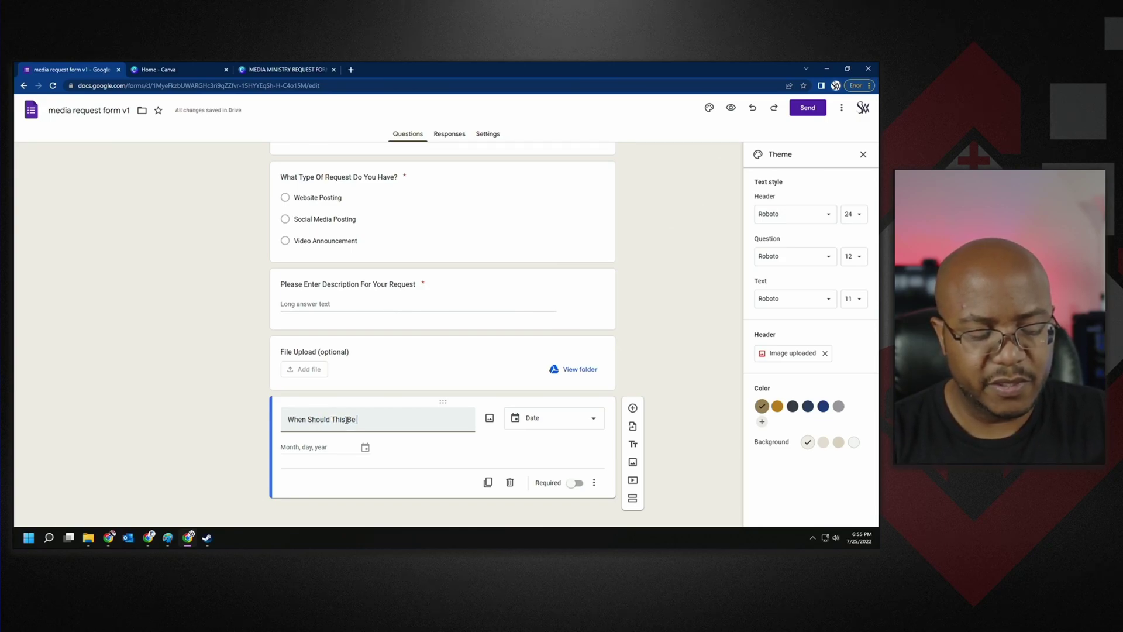
pyautogui.write('Displayed?')
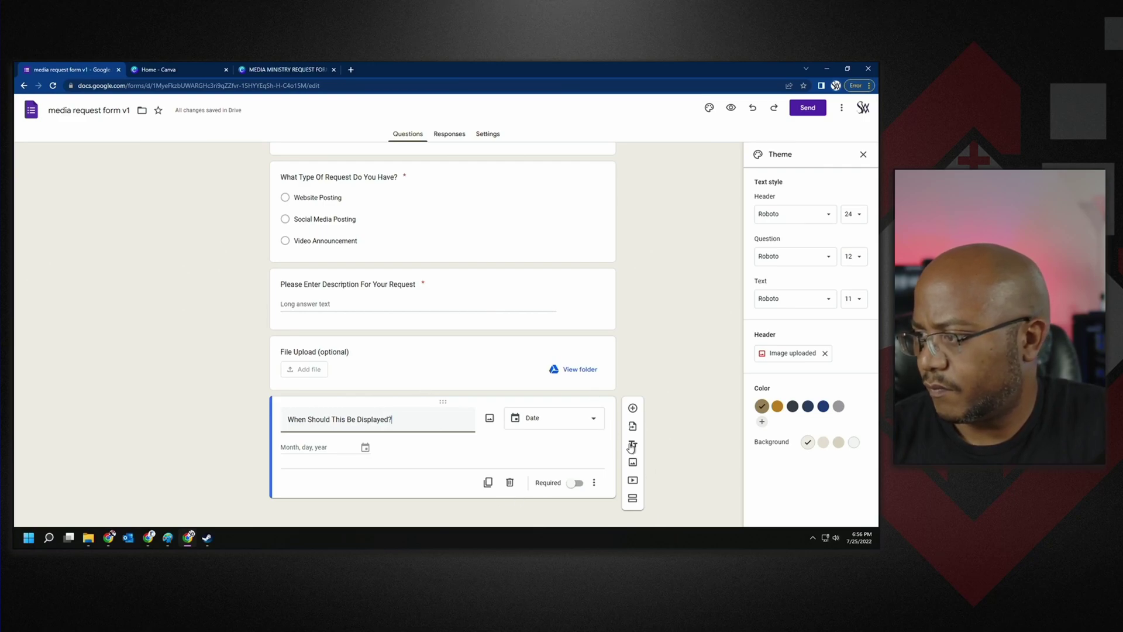
pyautogui.click(574, 486)
# Step: Add a fifth, optional date question titled 'When Does This Request Expire?'
pyautogui.click(631, 408)
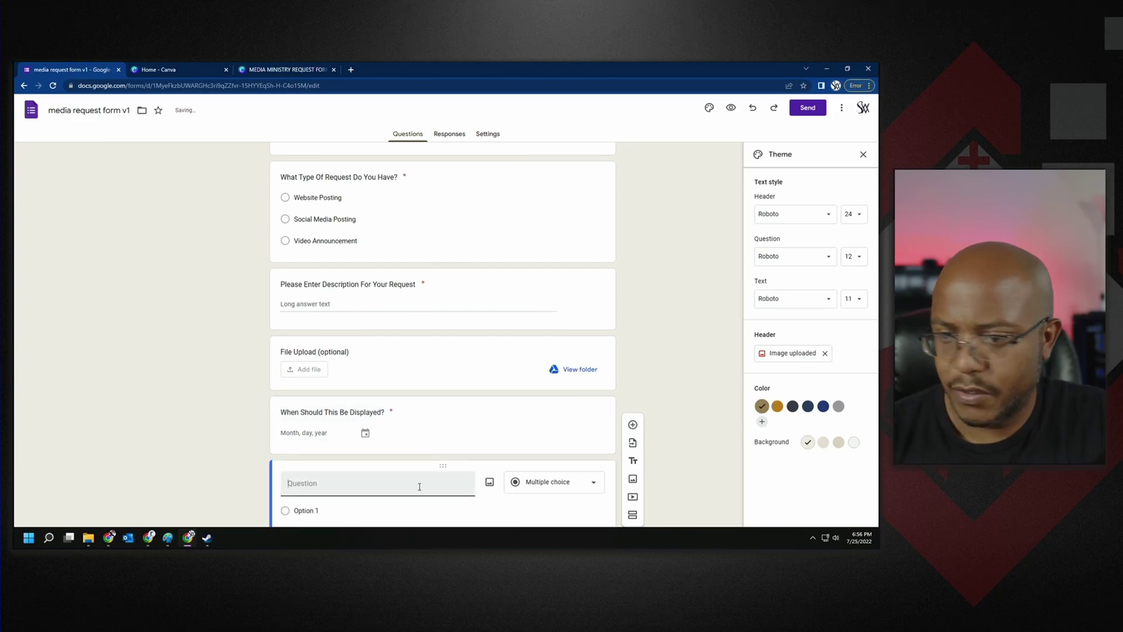
pyautogui.write('When ')
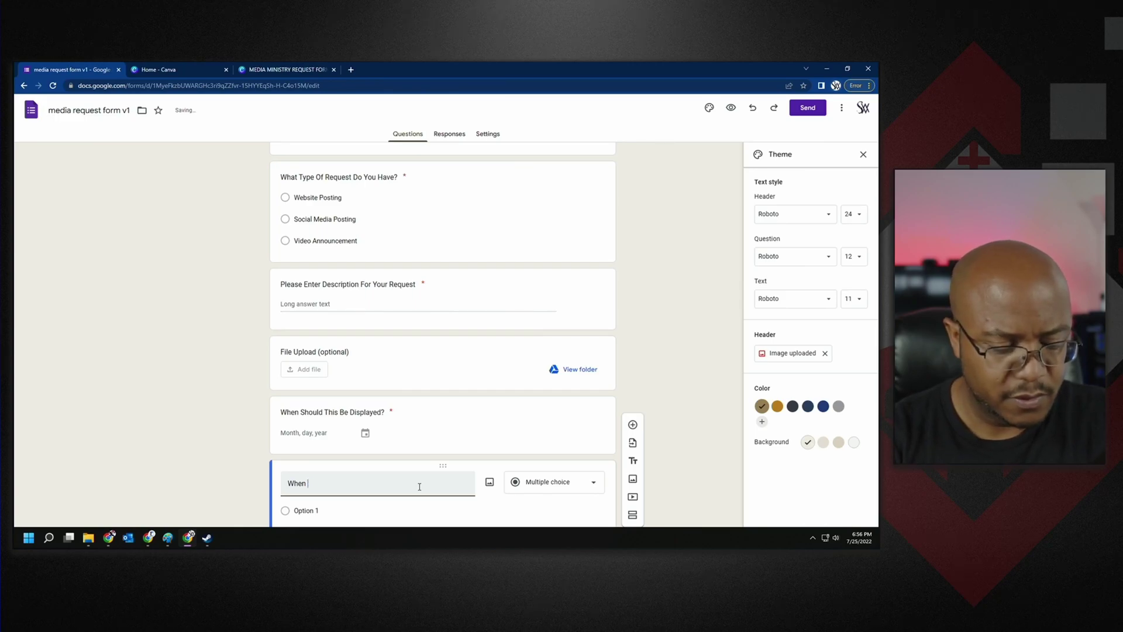
pyautogui.write('ShoS')
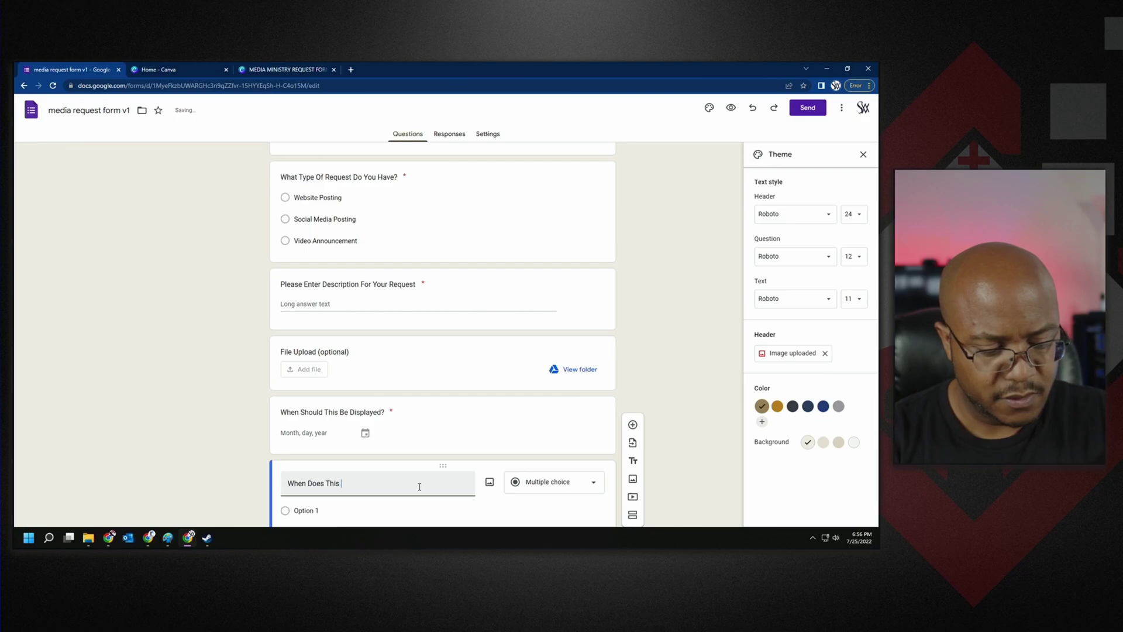
pyautogui.write(' Request Expire')
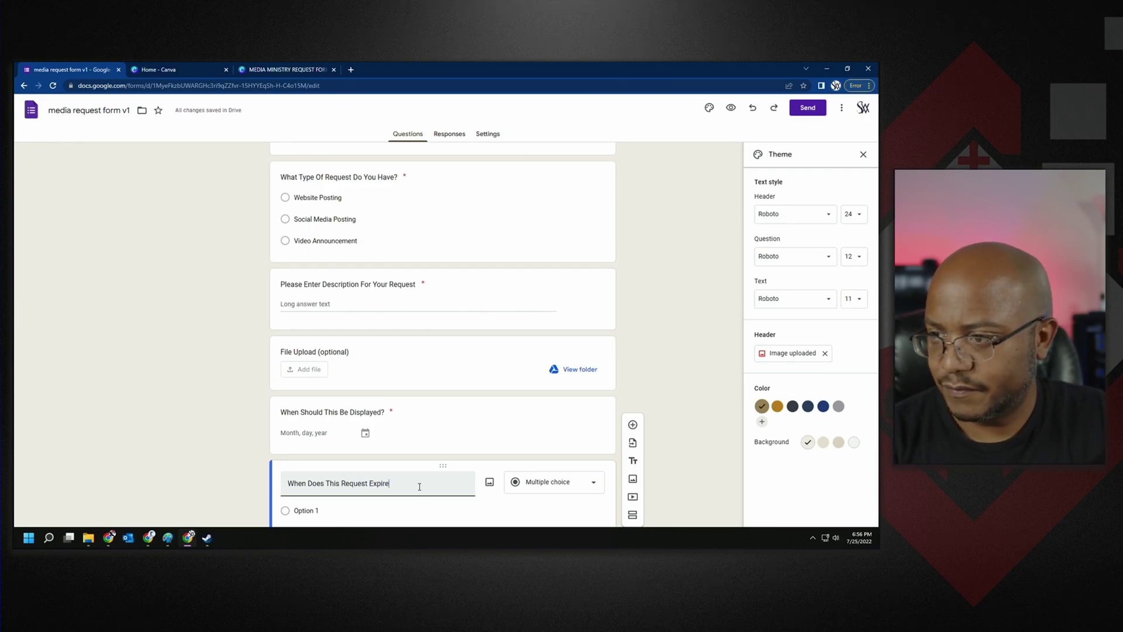
pyautogui.write('? ')
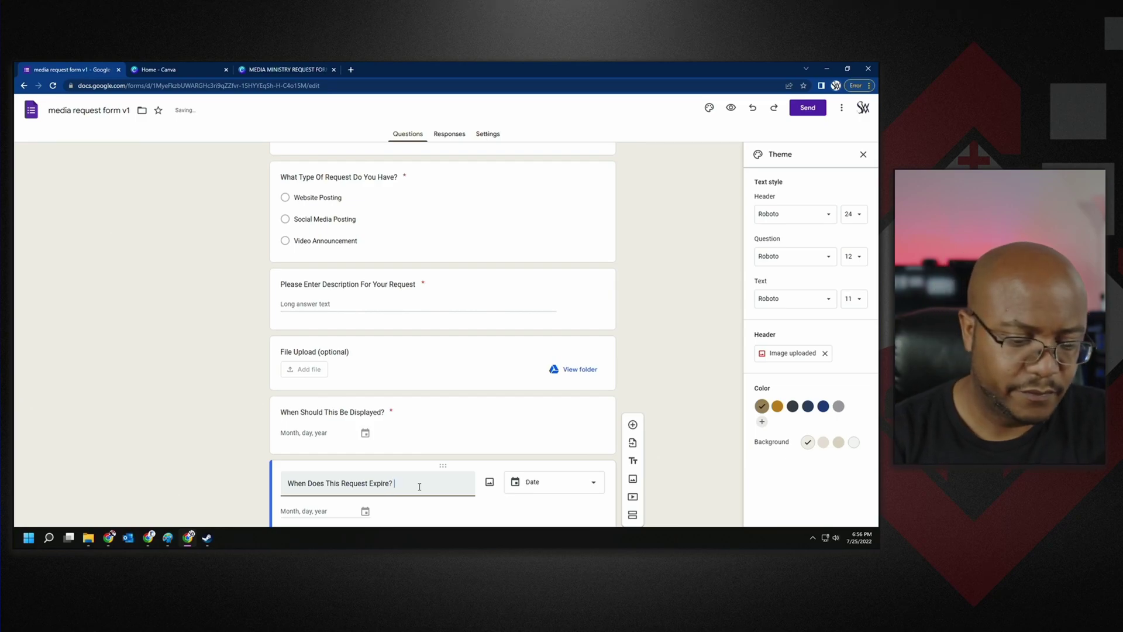
pyautogui.write('(')
pyautogui.press('BackSpace')
pyautogui.scroll(-1, 492, 430)
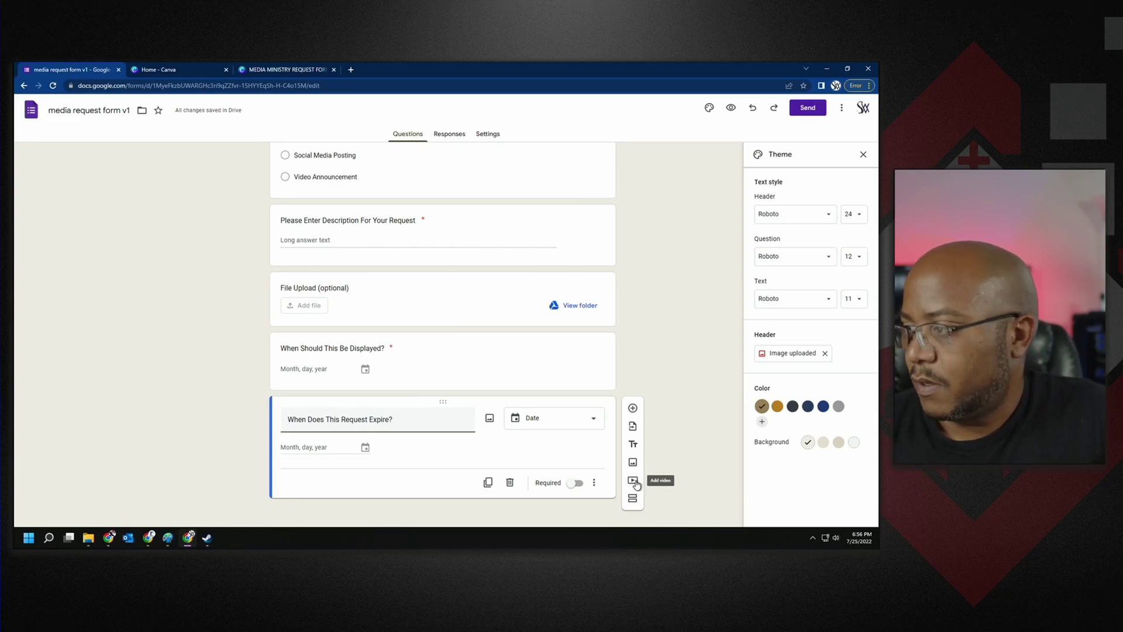
pyautogui.scroll(1, 381, 462)
pyautogui.scroll(3, 381, 463)
pyautogui.scroll(-3, 381, 460)
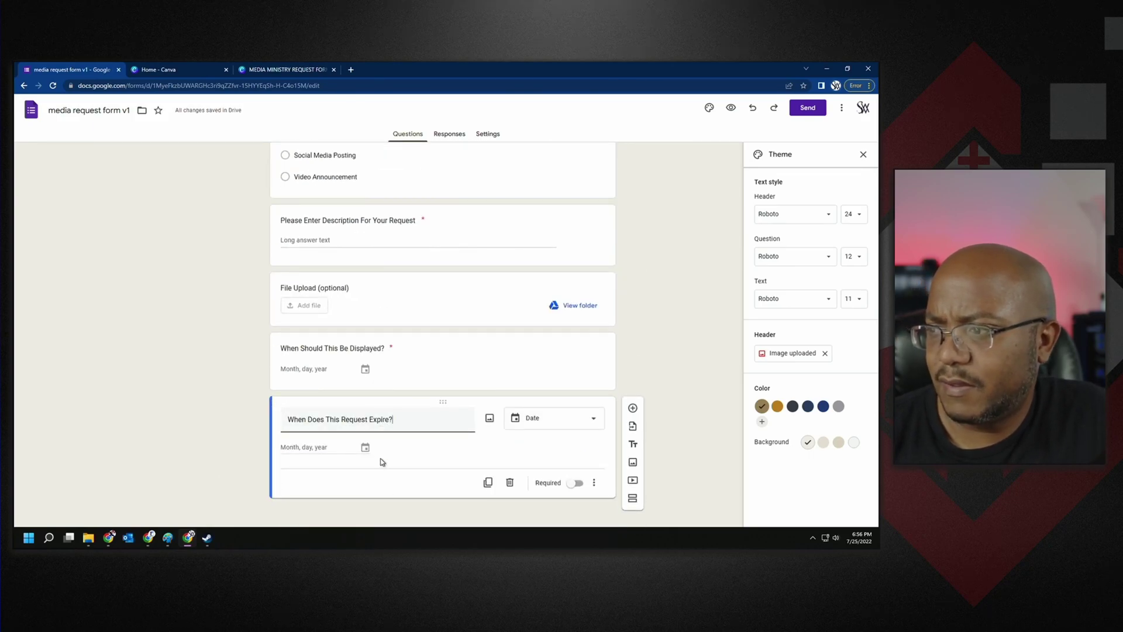
pyautogui.scroll(3, 471, 459)
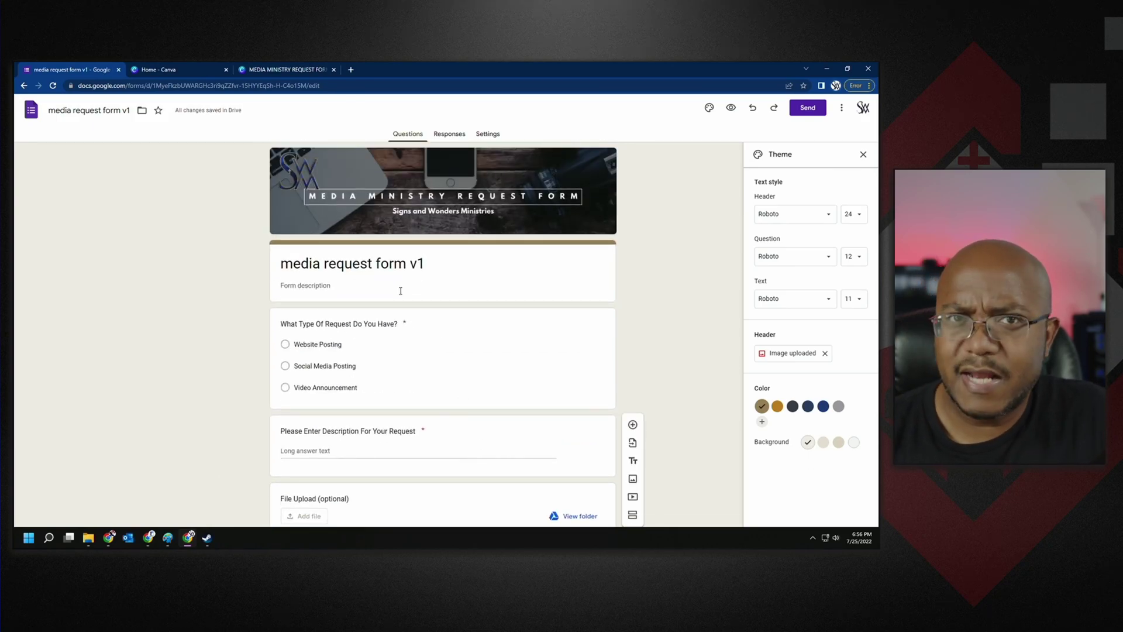
# Step: Write the description requesting one form per media ministry request, ending 'please email us at:'
pyautogui.click(305, 284)
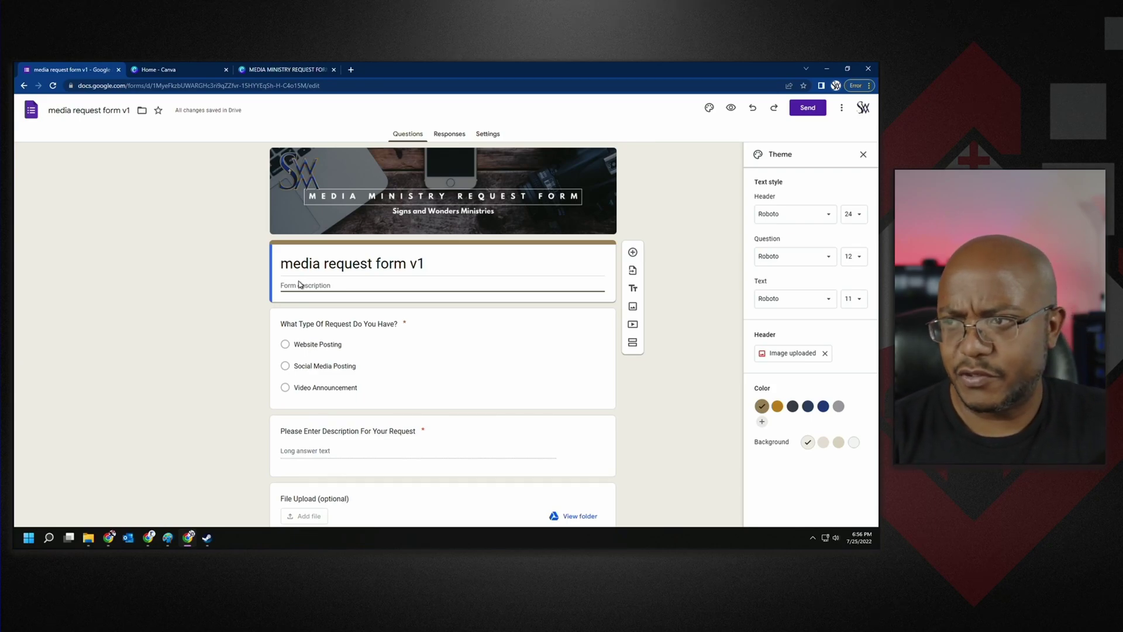
pyautogui.write('Please submit a')
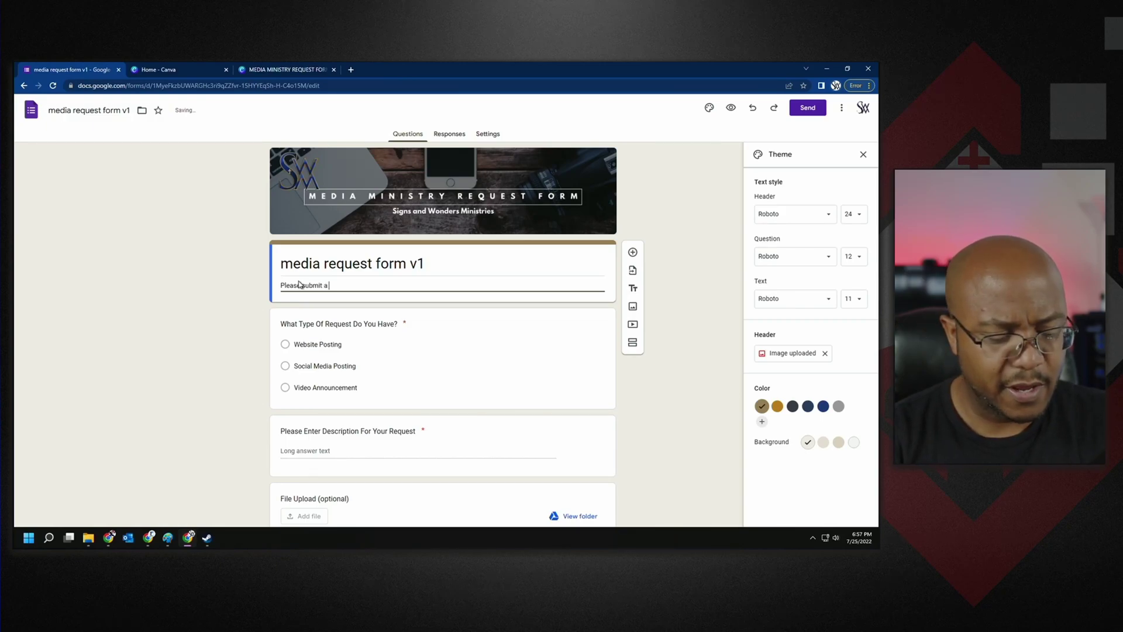
pyautogui.write('request form')
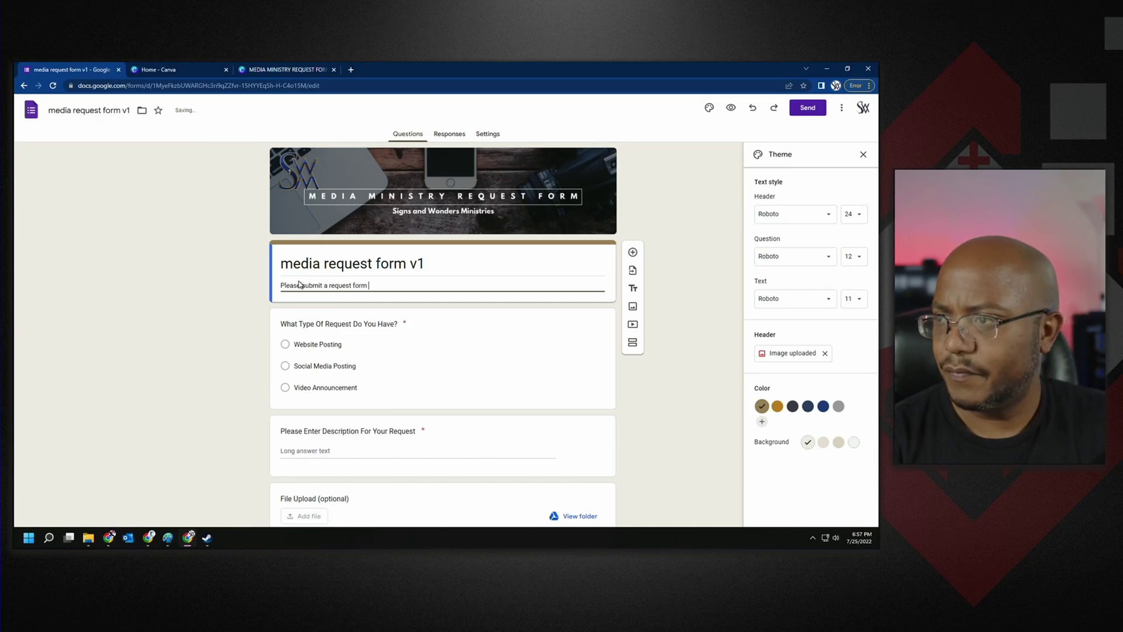
pyautogui.write(' for each')
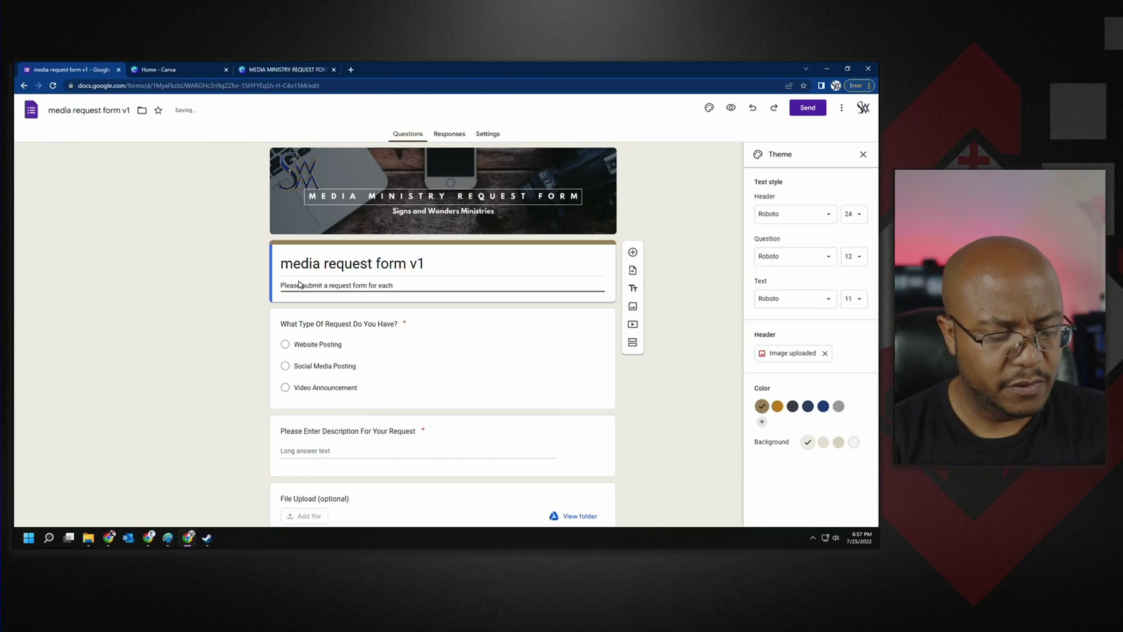
pyautogui.write(' request needed by the me')
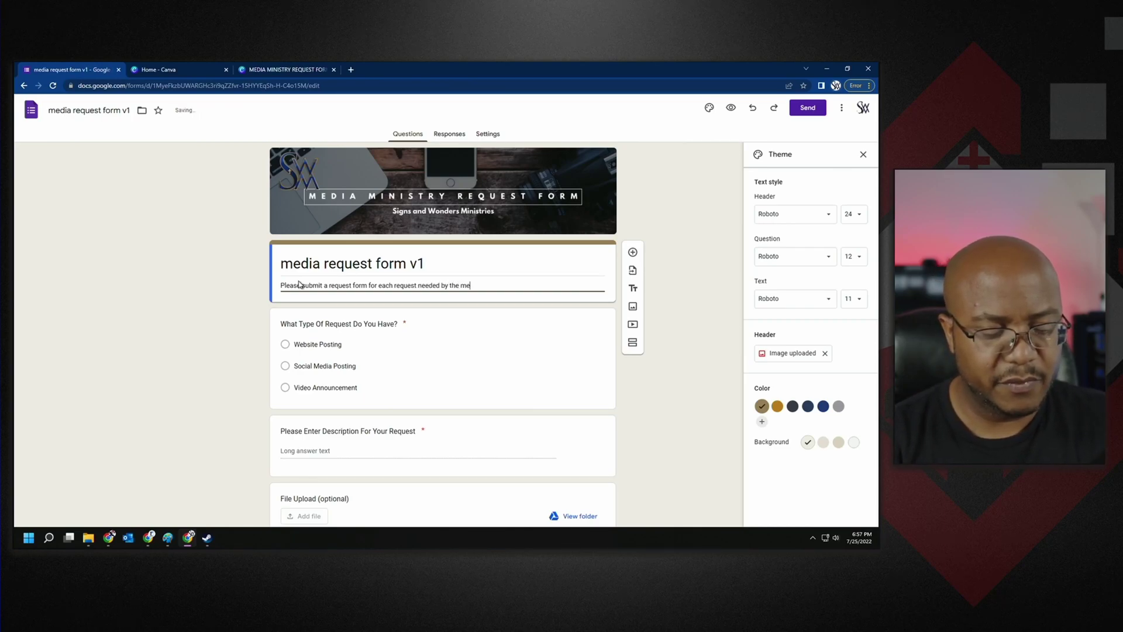
pyautogui.write('dia ministry')
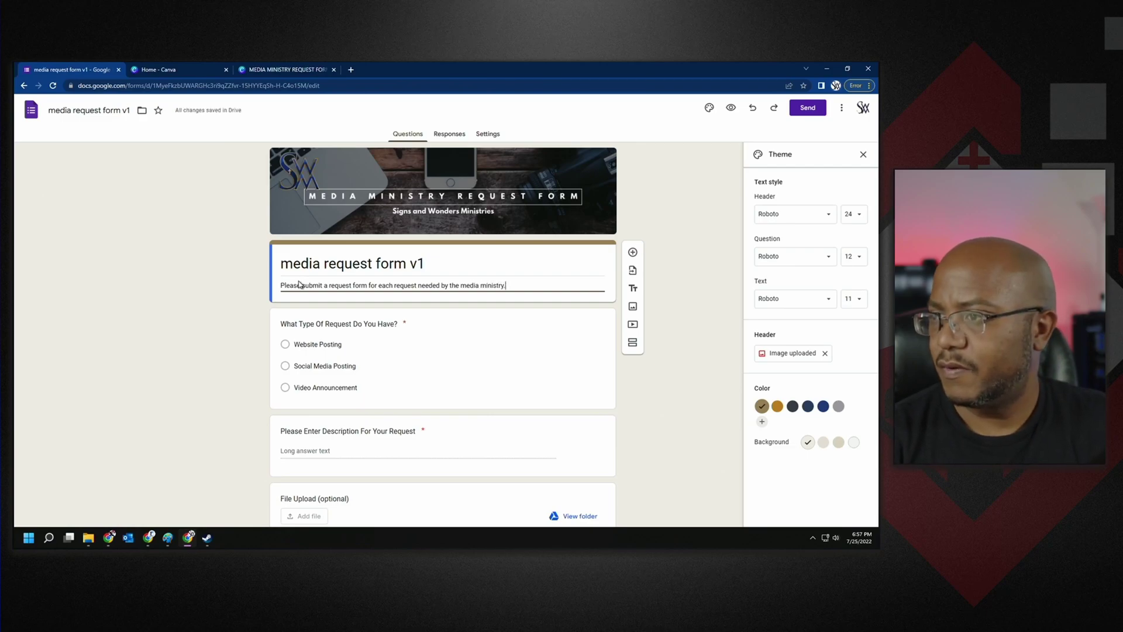
pyautogui.write('. If yo')
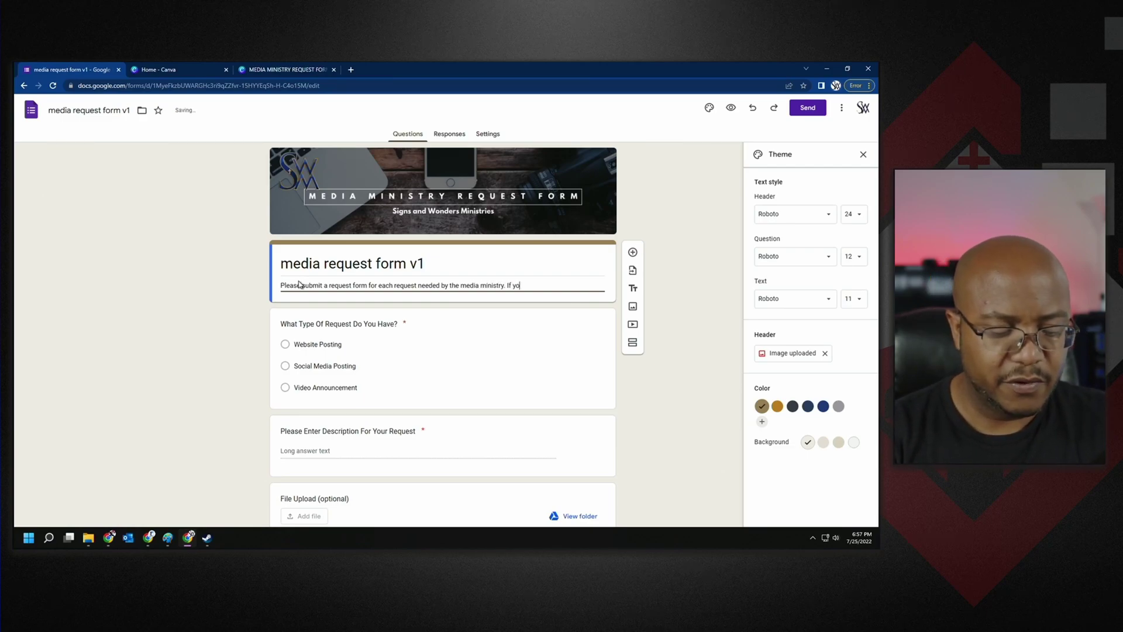
pyautogui.write('u have any que')
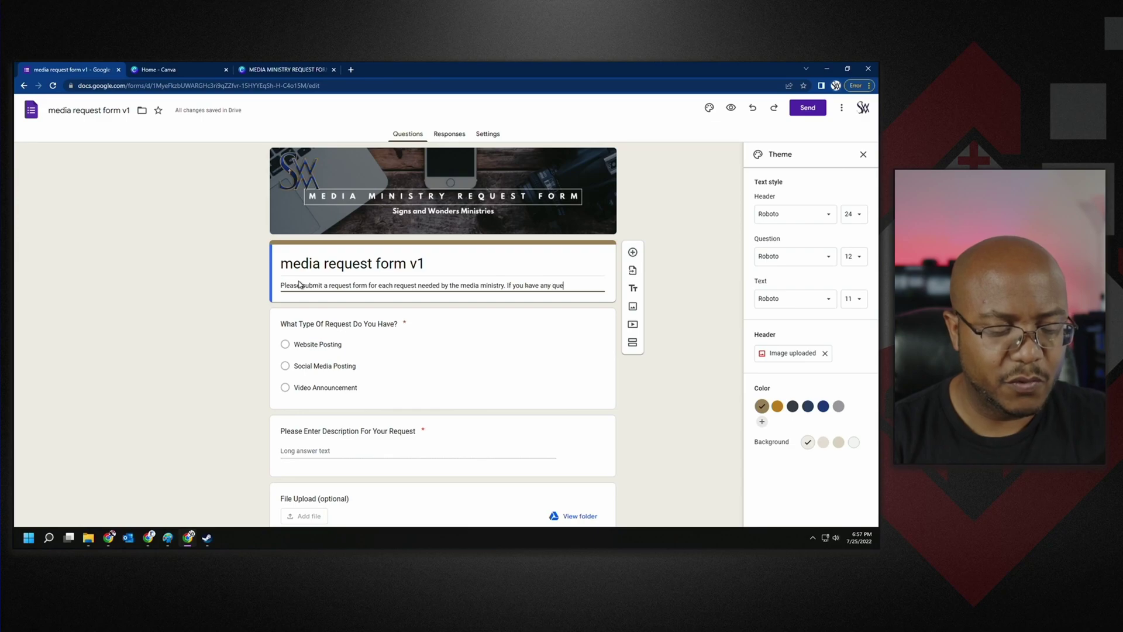
pyautogui.write('stions please em')
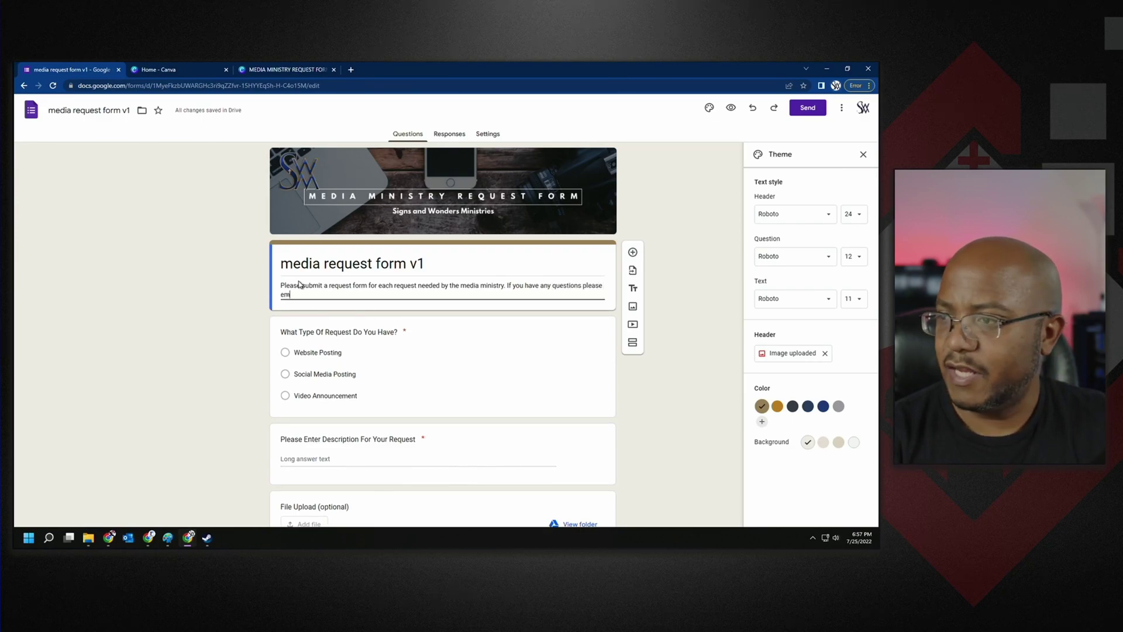
pyautogui.write('ail us at:')
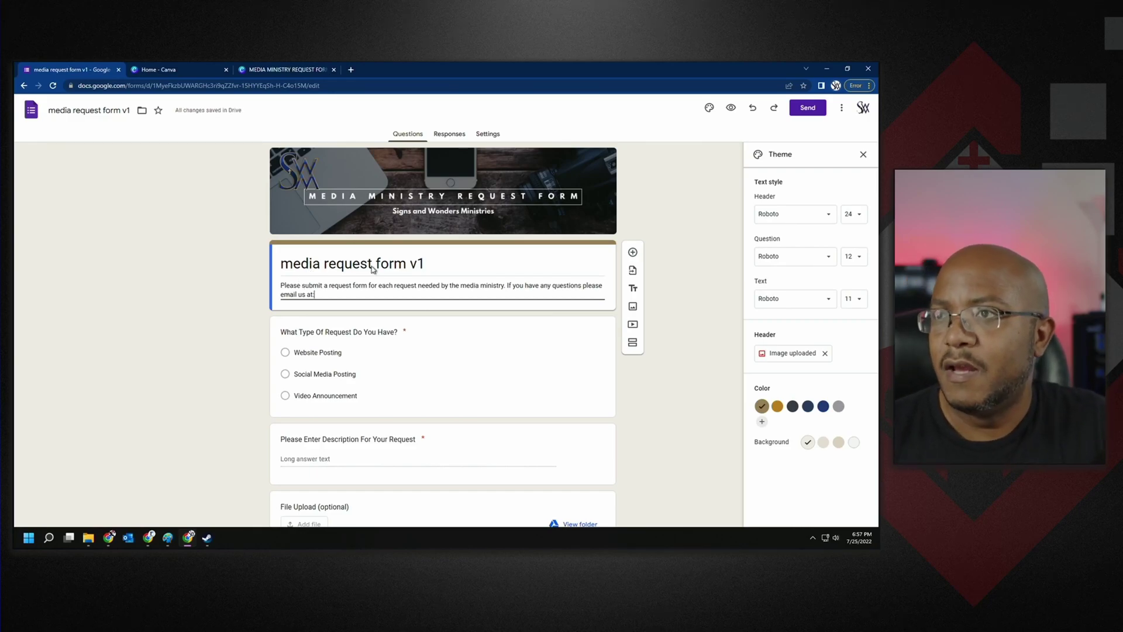
pyautogui.scroll(-3, 532, 424)
pyautogui.scroll(-1, 530, 421)
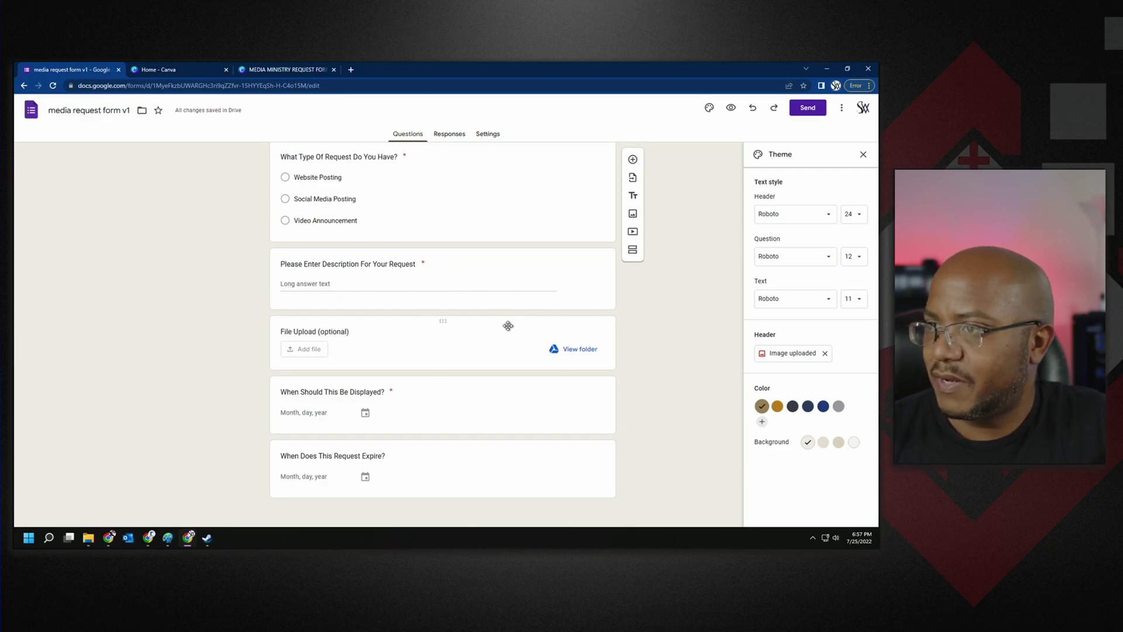
pyautogui.scroll(3, 506, 326)
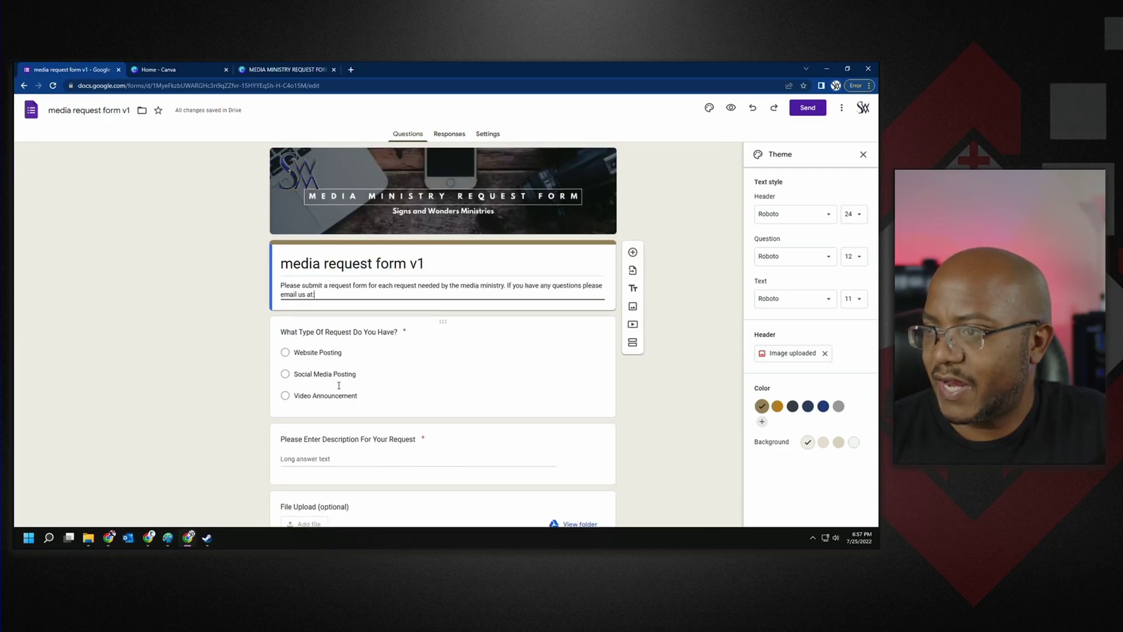
# Step: Open the respondent preview, dismiss the autosave notice, and scroll through all five questions
pyautogui.click(731, 110)
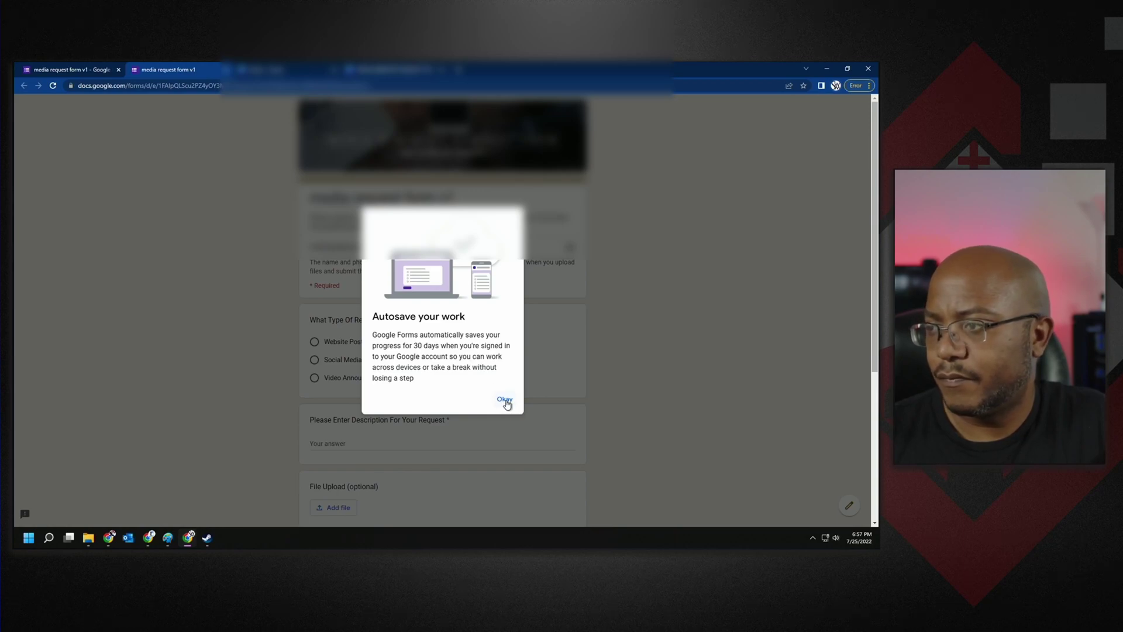
pyautogui.click(501, 392)
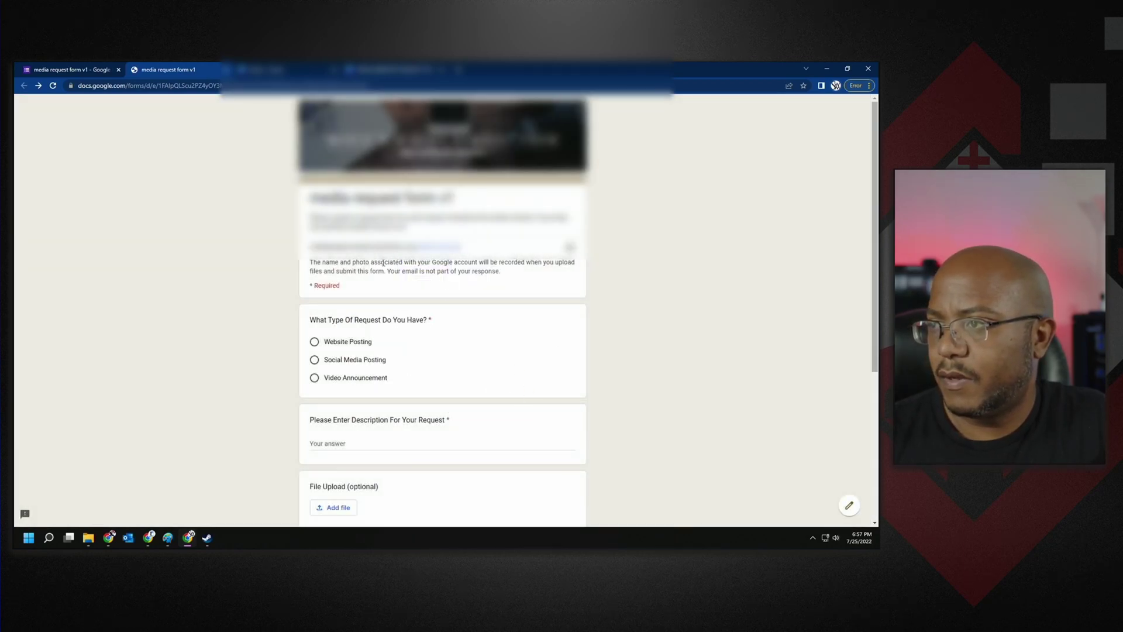
pyautogui.scroll(-3, 468, 416)
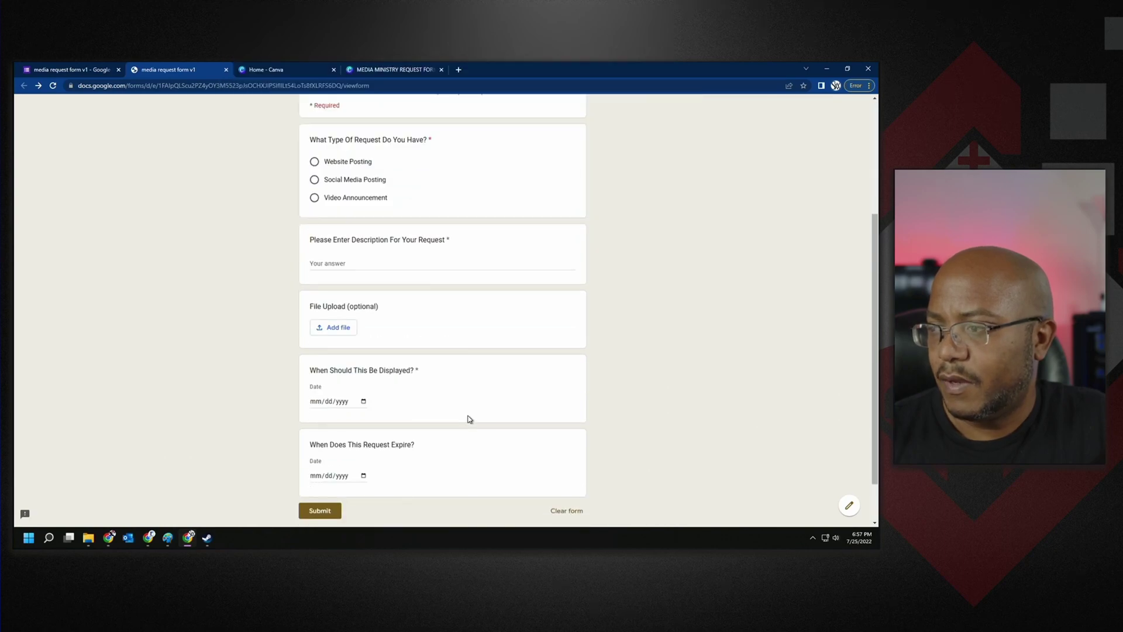
pyautogui.scroll(-1, 468, 419)
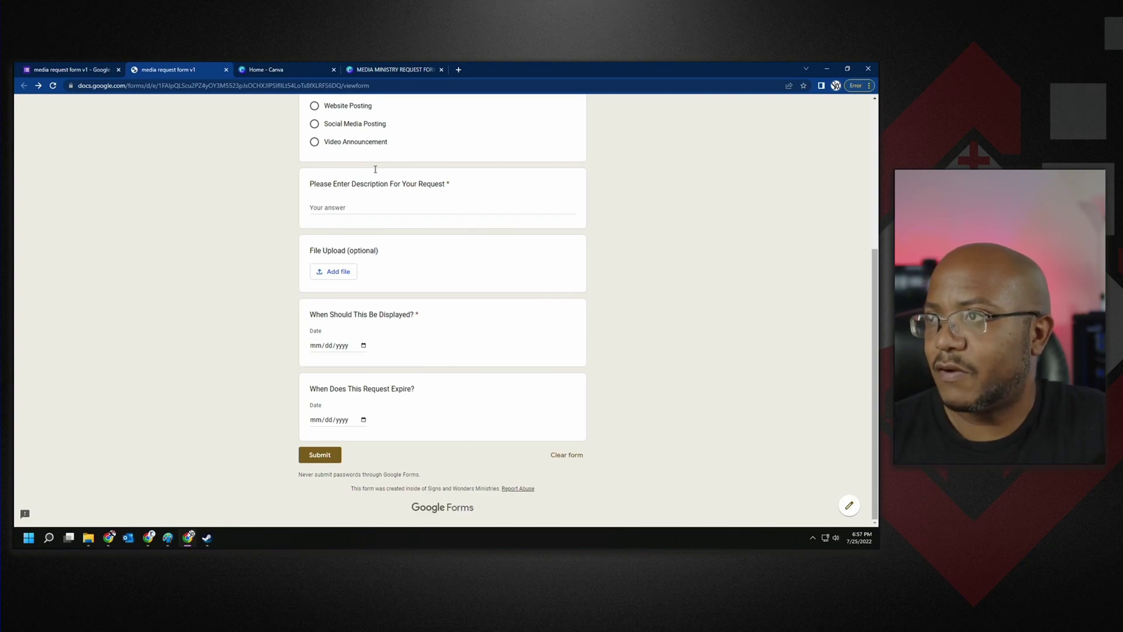
# Step: Close the preview and switch to the Responses tab showing 0 responses
pyautogui.click(227, 70)
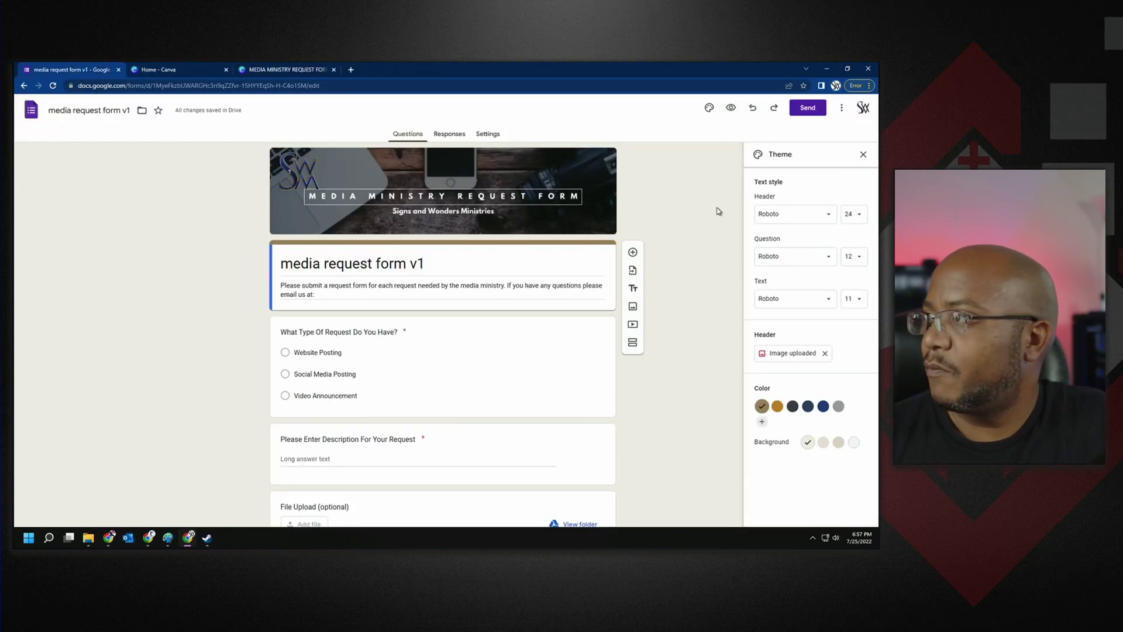
pyautogui.click(840, 110)
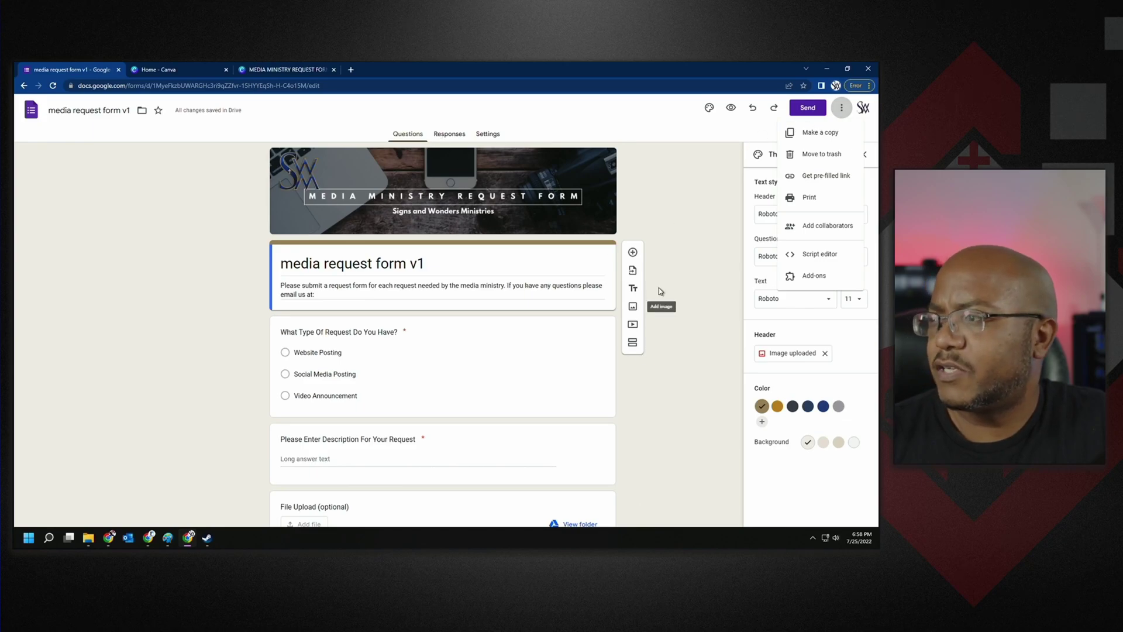
pyautogui.click(591, 205)
pyautogui.click(450, 134)
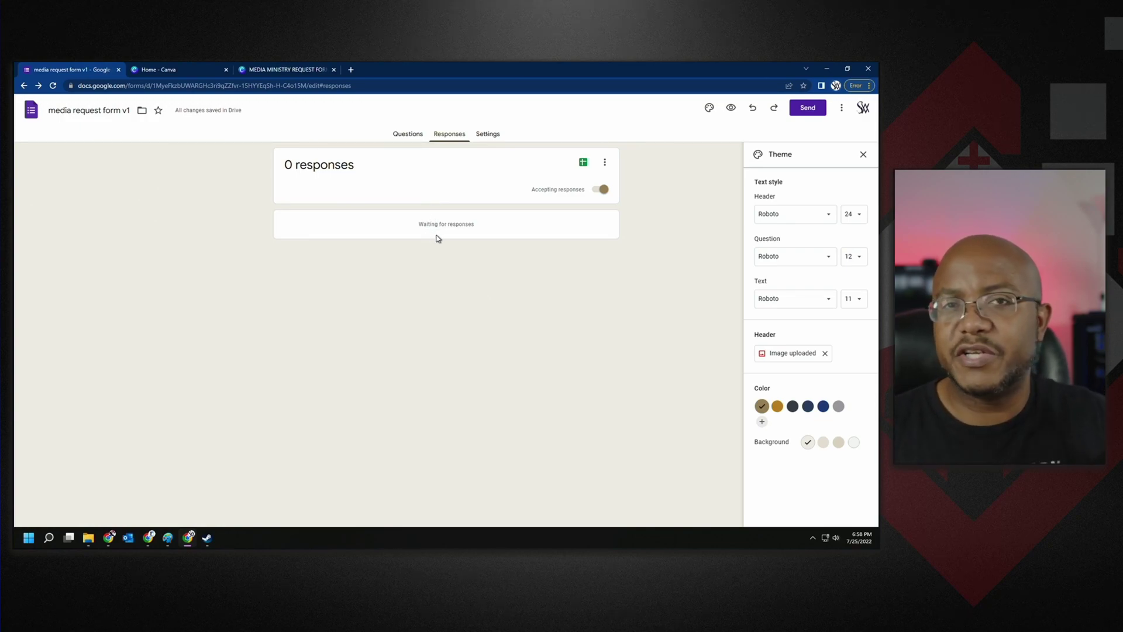
# Step: In the Responses settings, collect email addresses and always send responders a copy
pyautogui.click(485, 132)
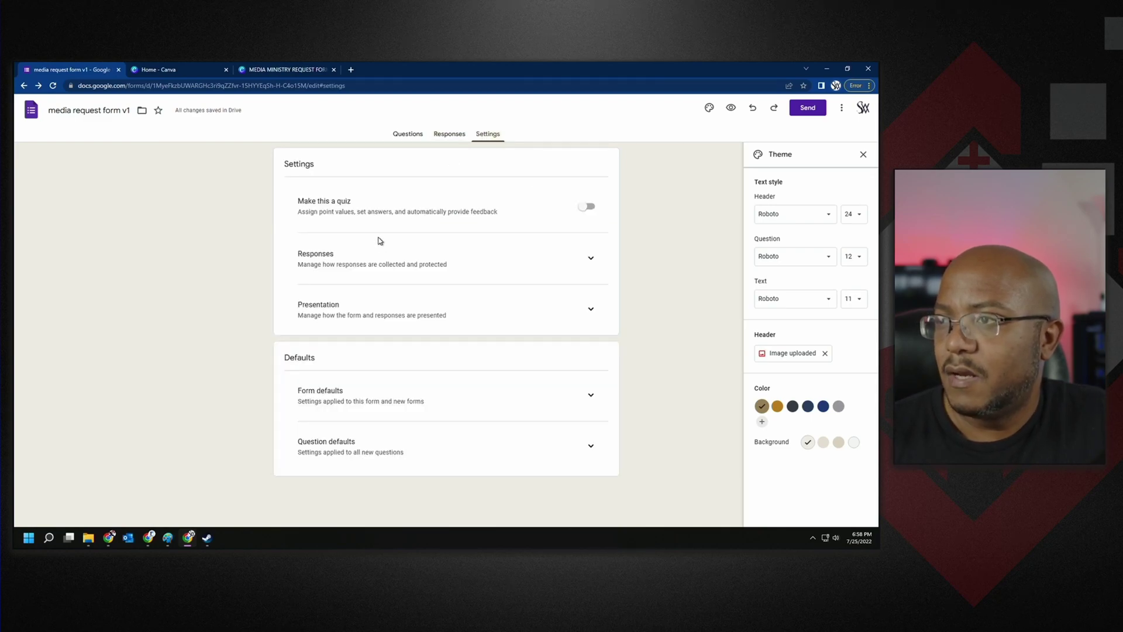
pyautogui.click(589, 258)
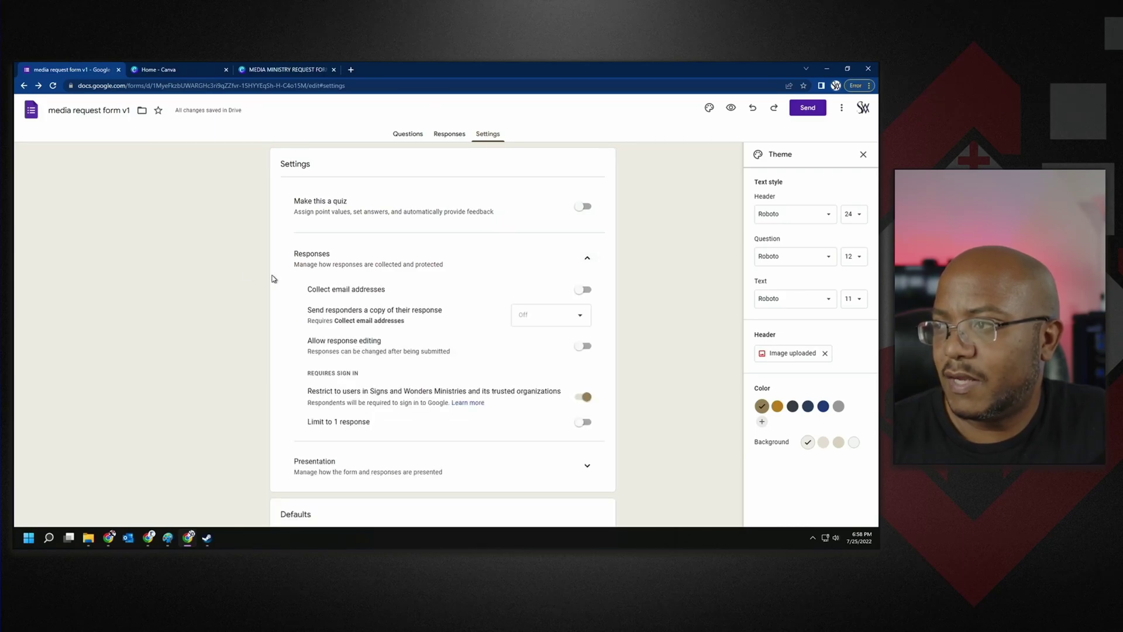
pyautogui.click(585, 290)
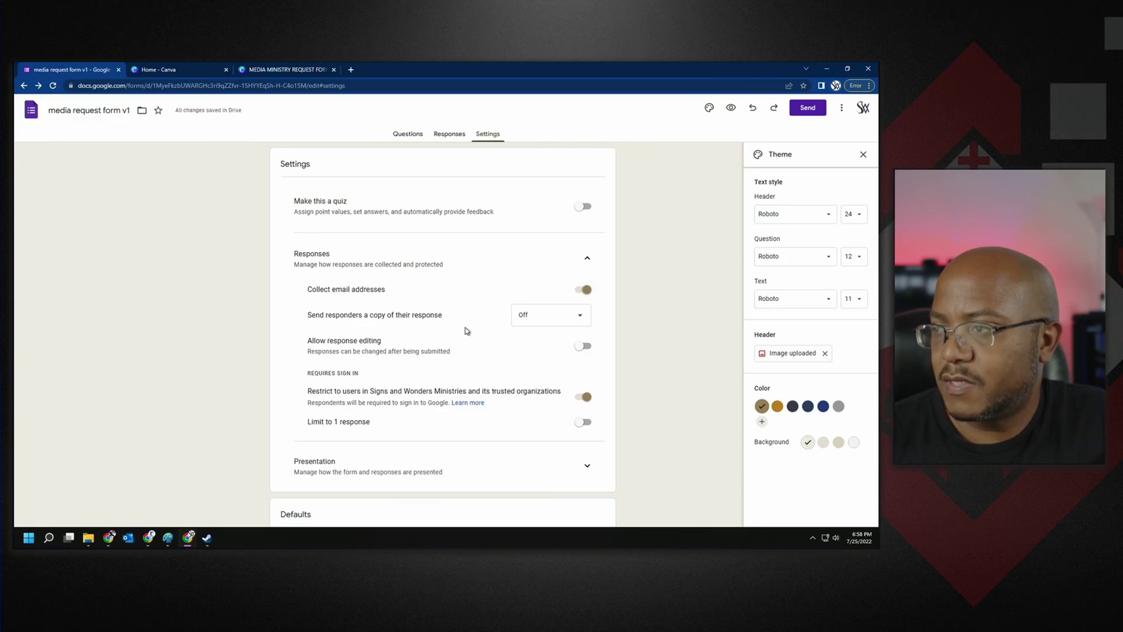
pyautogui.click(579, 318)
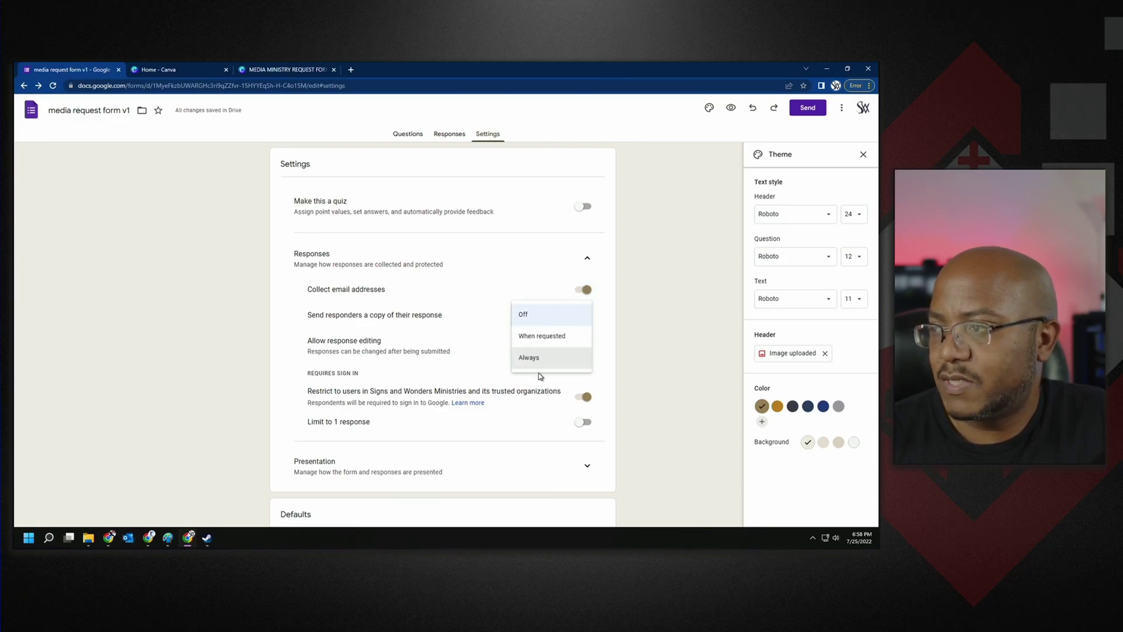
pyautogui.click(529, 360)
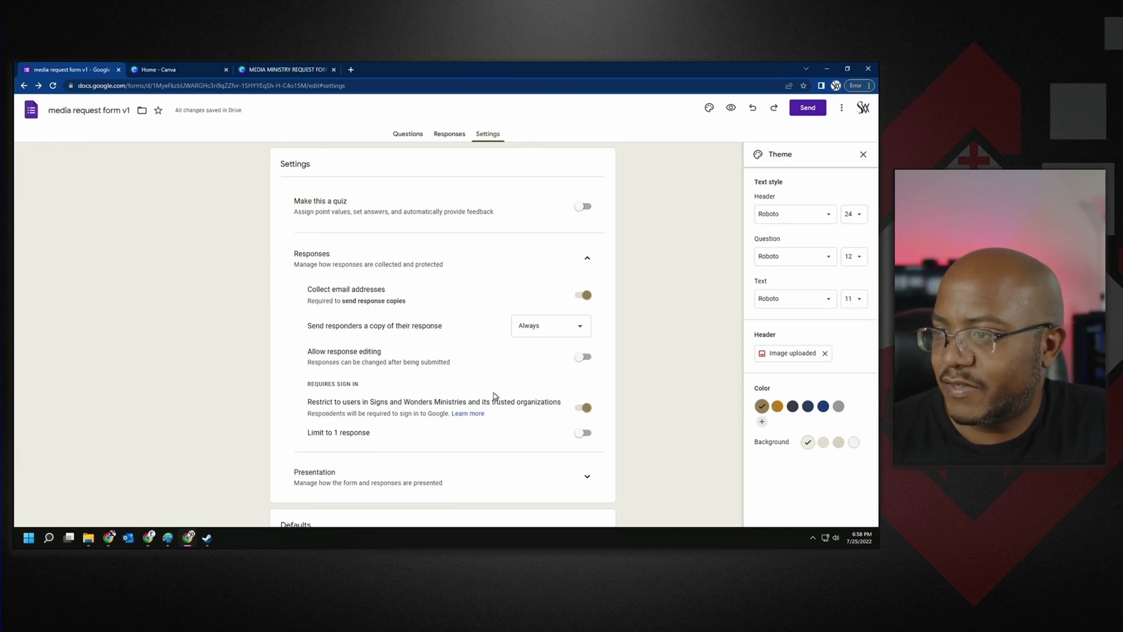
# Step: Allow response editing and remove the organization-only respondent restriction
pyautogui.click(583, 357)
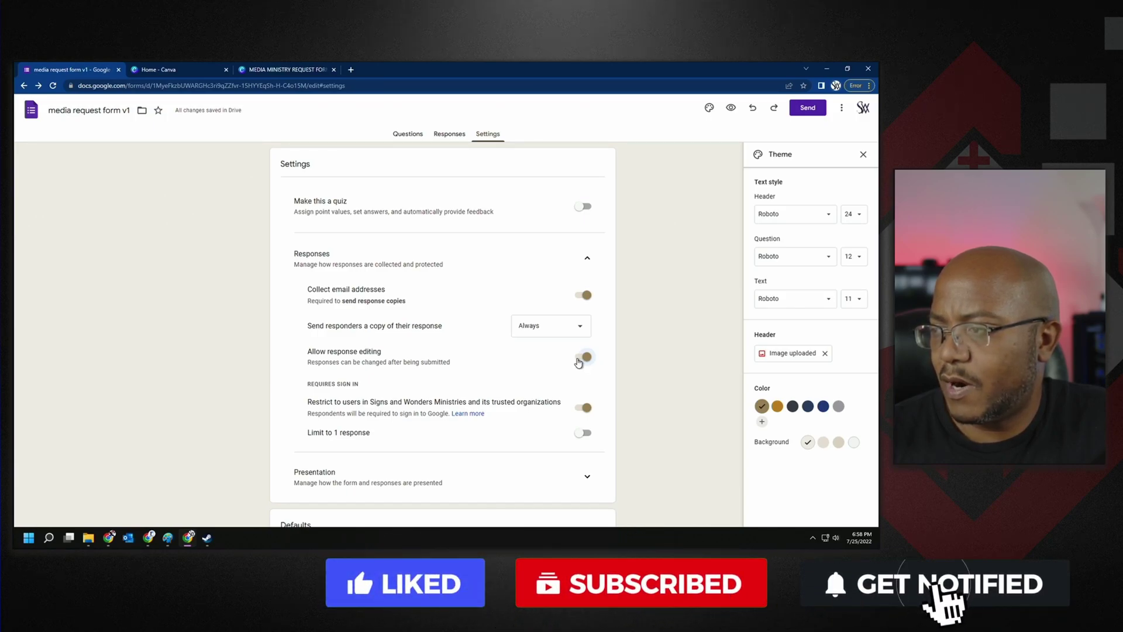
pyautogui.click(585, 408)
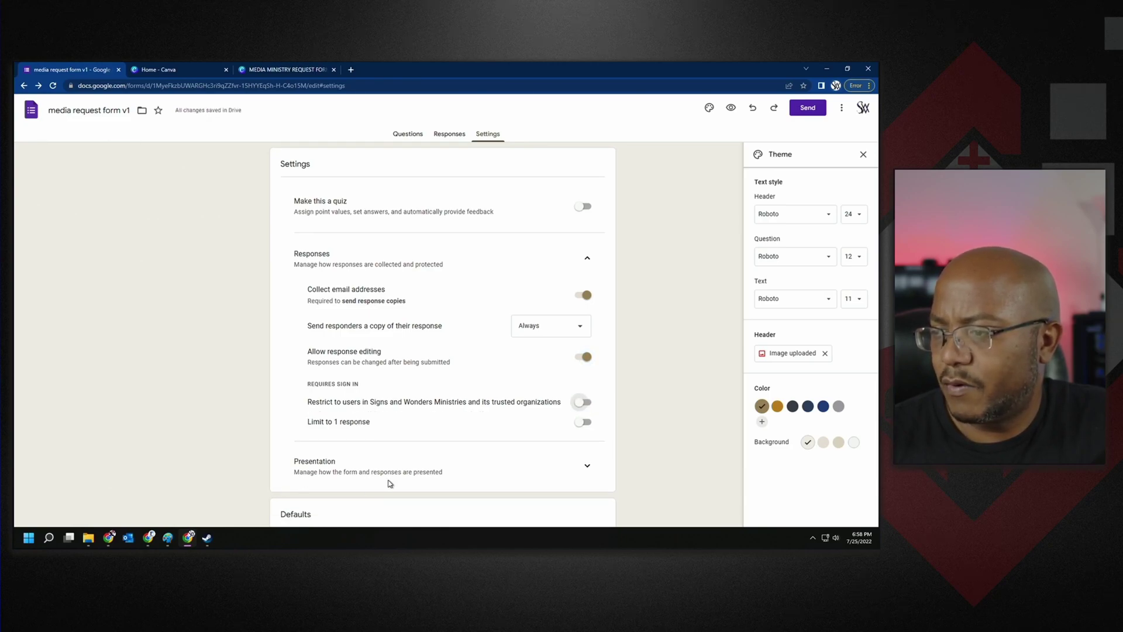
pyautogui.scroll(-3, 606, 468)
# Step: Under Presentation, save the confirmation message 'We have received your request. Please email us if you have any questions on your request.'
pyautogui.click(588, 326)
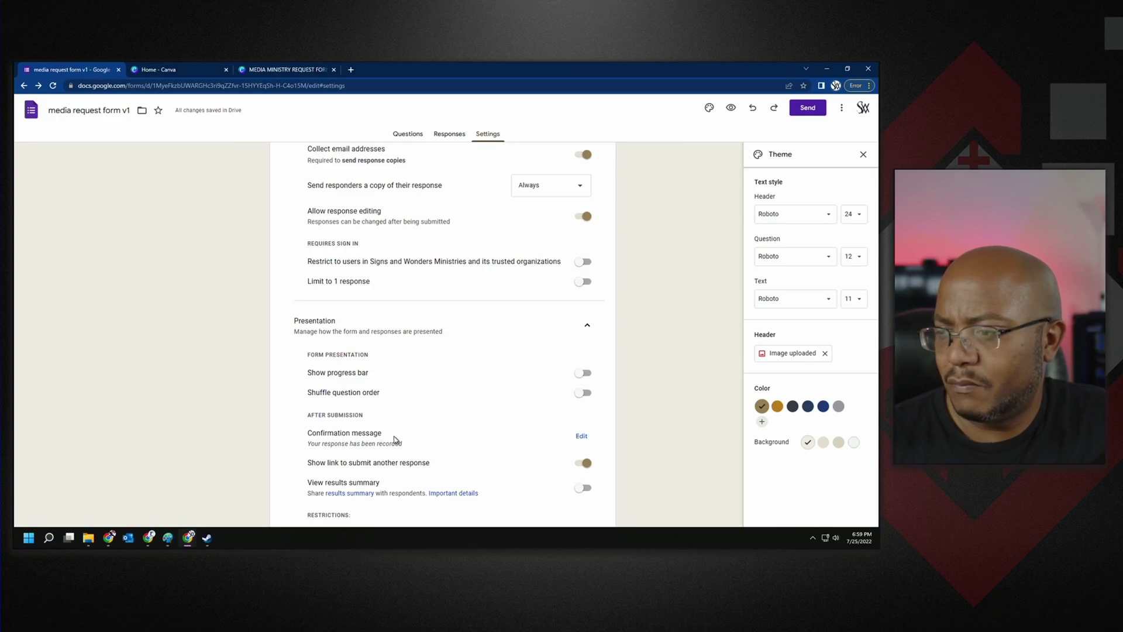
pyautogui.click(582, 436)
pyautogui.click(466, 444)
pyautogui.write('We have recieved your')
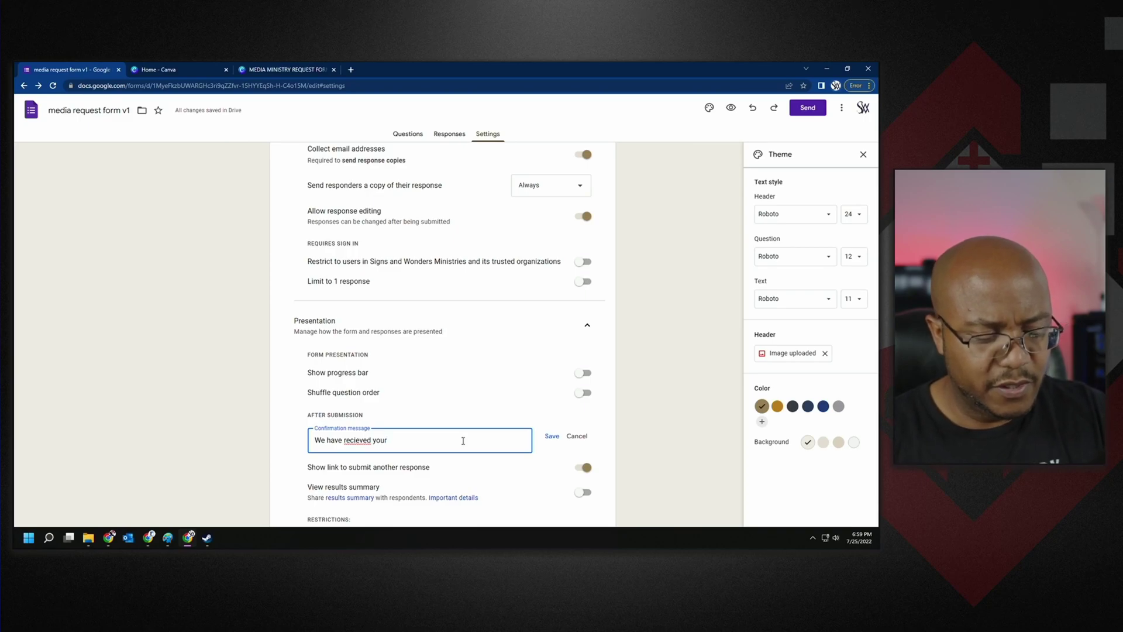
pyautogui.write(' request')
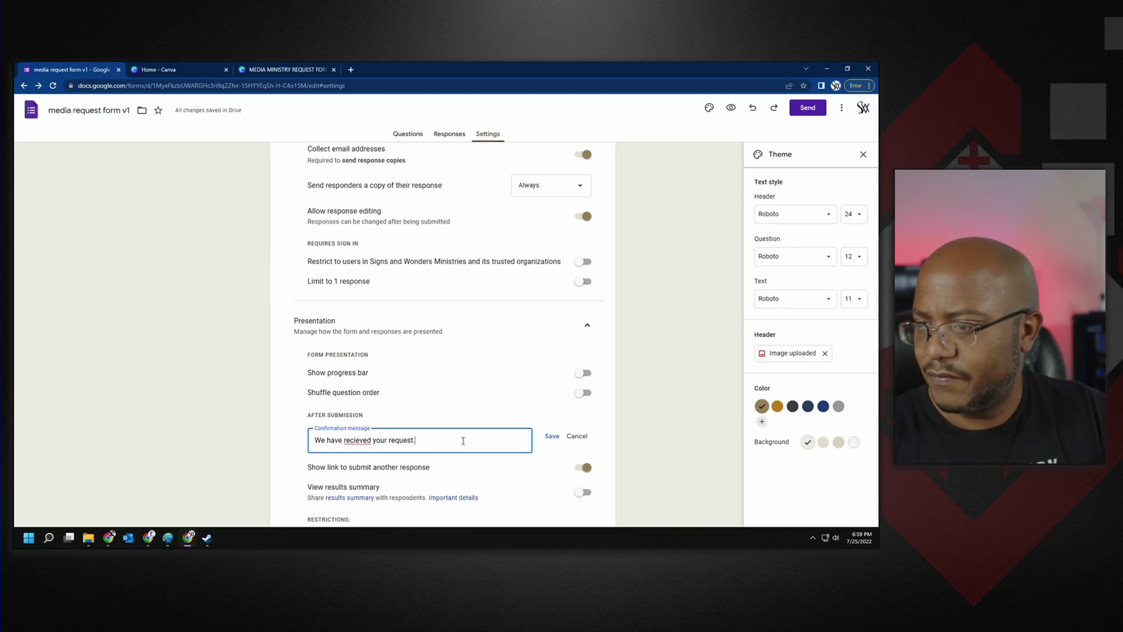
pyautogui.write('.')
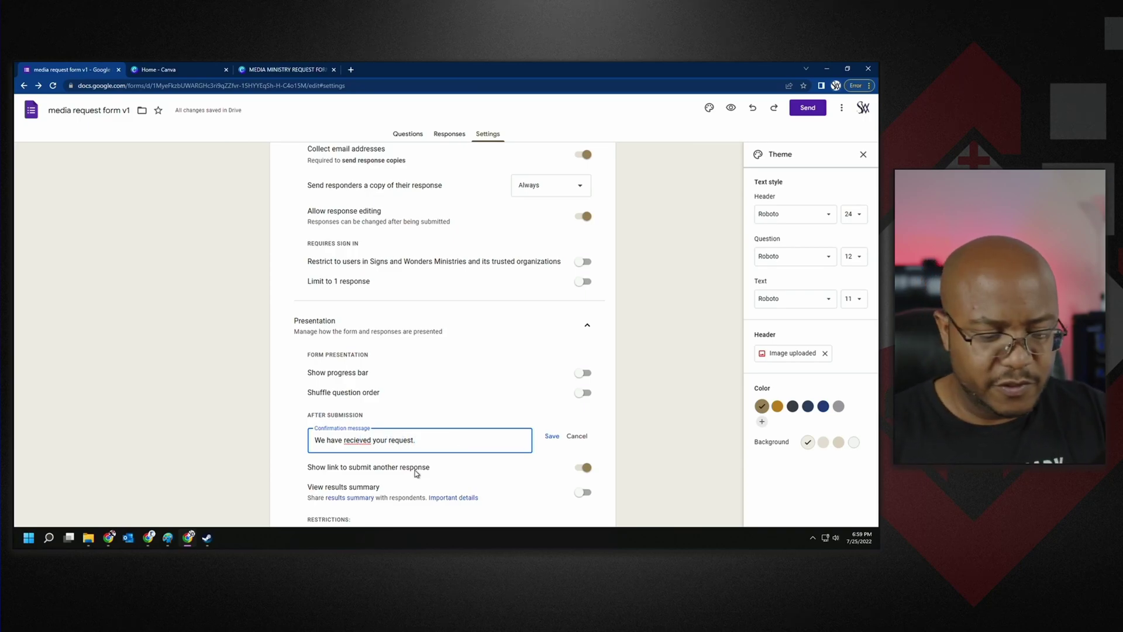
pyautogui.hotkey('ctrl', 'BackSpace')
pyautogui.hotkey('ctrl', 'BackSpace')
pyautogui.hotkey('ctrl', 'BackSpace')
pyautogui.write('received your request.')
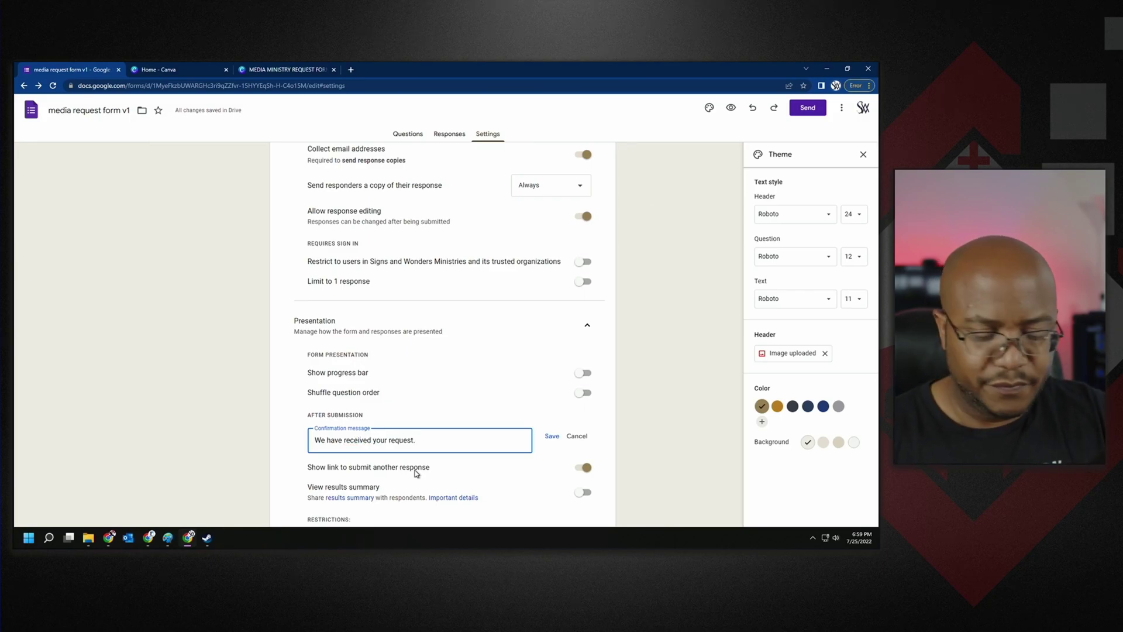
pyautogui.write(' Please ema')
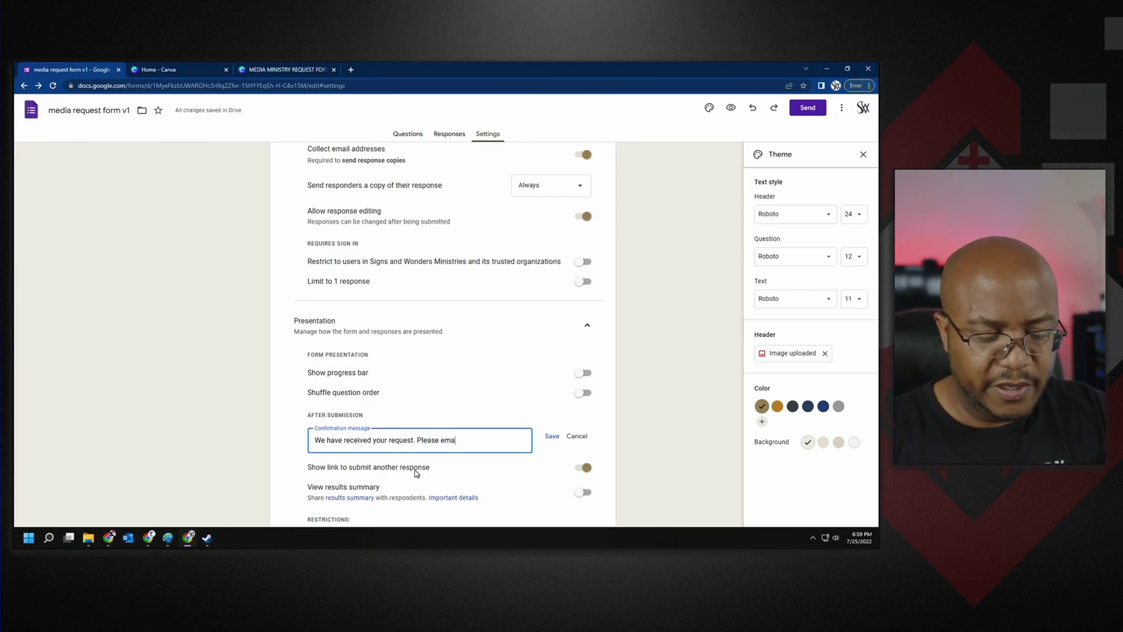
pyautogui.write('il us if you have any que')
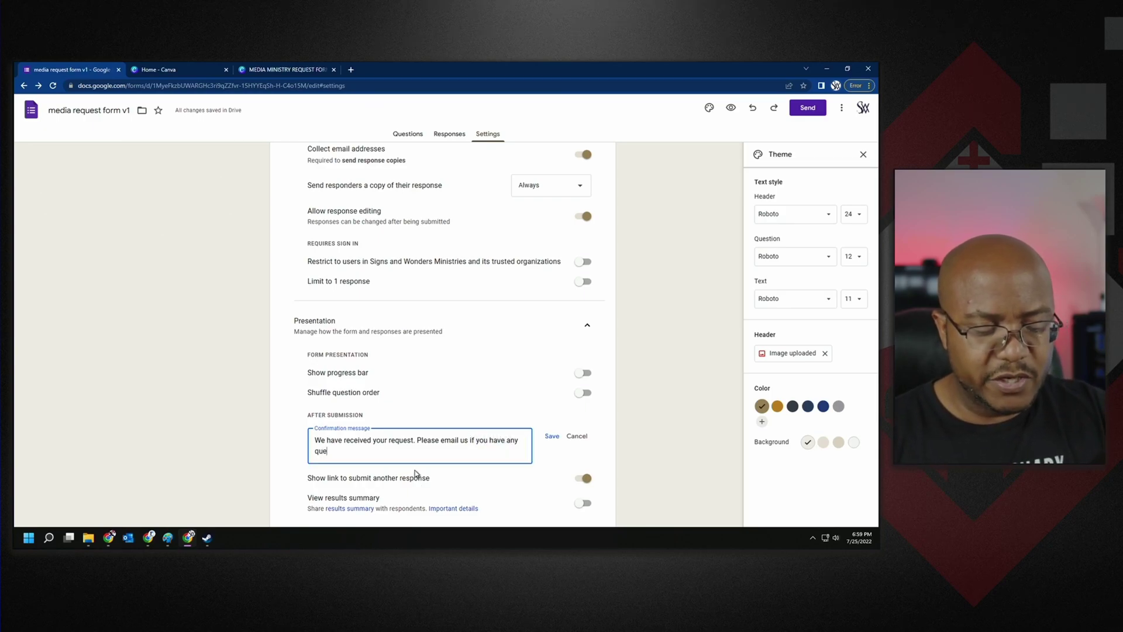
pyautogui.write('stions on your request.')
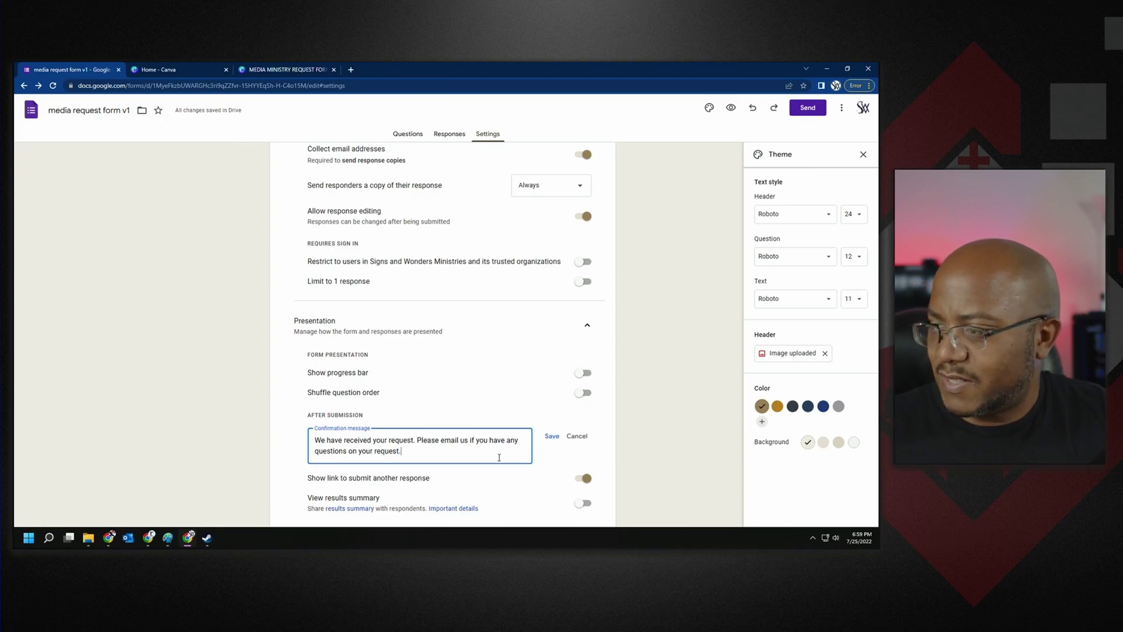
pyautogui.click(552, 437)
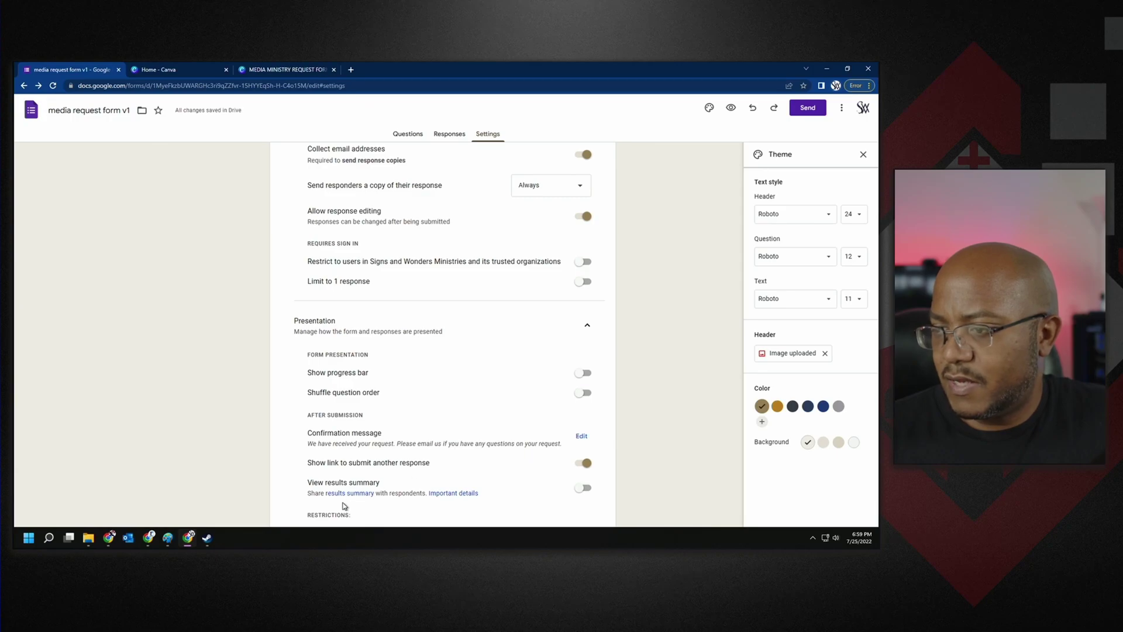
pyautogui.scroll(-3, 556, 471)
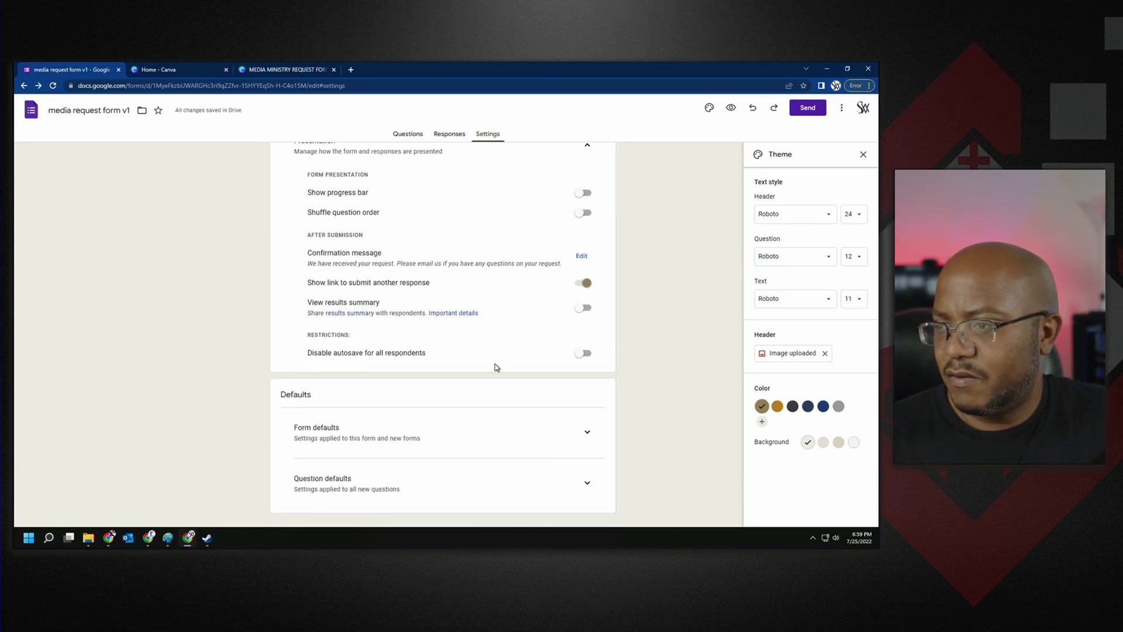
pyautogui.scroll(5, 401, 454)
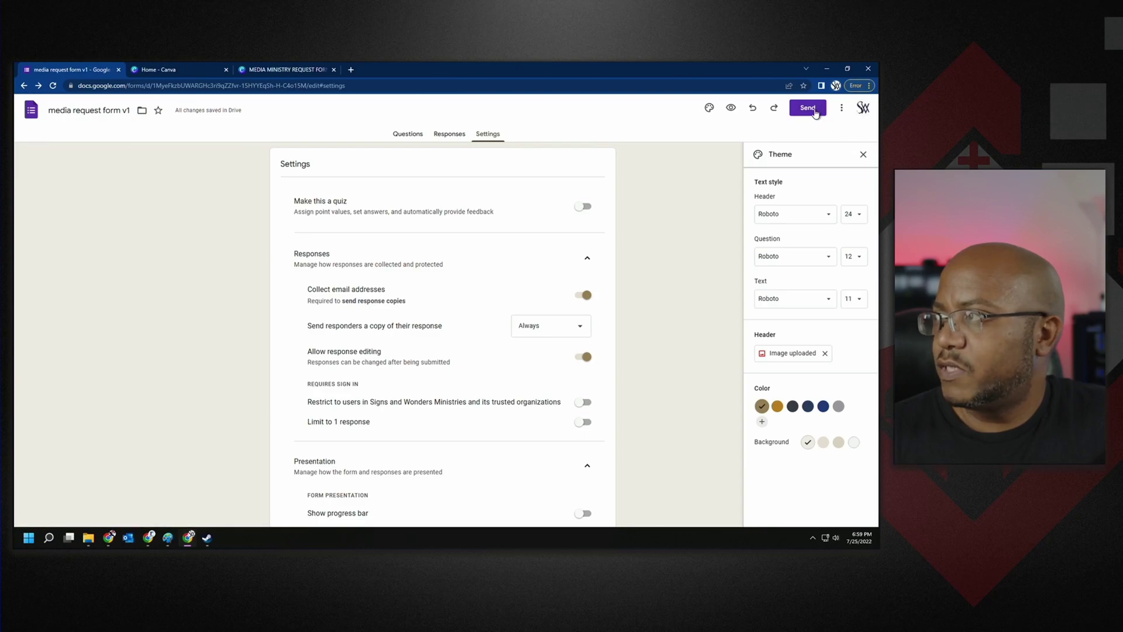
pyautogui.click(842, 109)
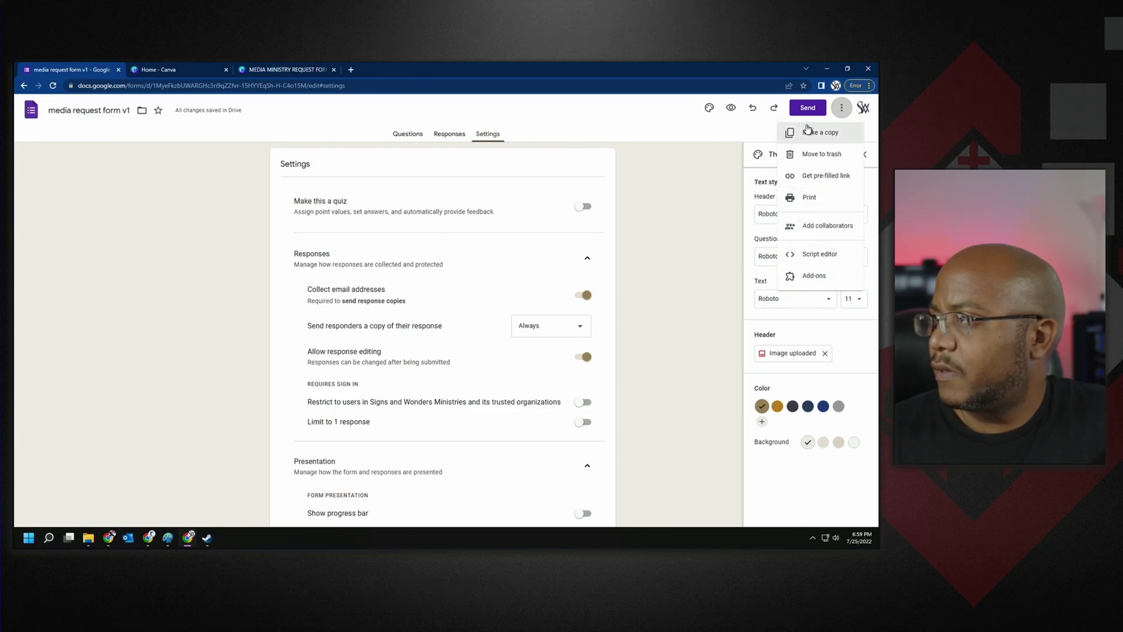
# Step: Copy the form's link from the Send dialog, after finding embedding unavailable
pyautogui.click(811, 110)
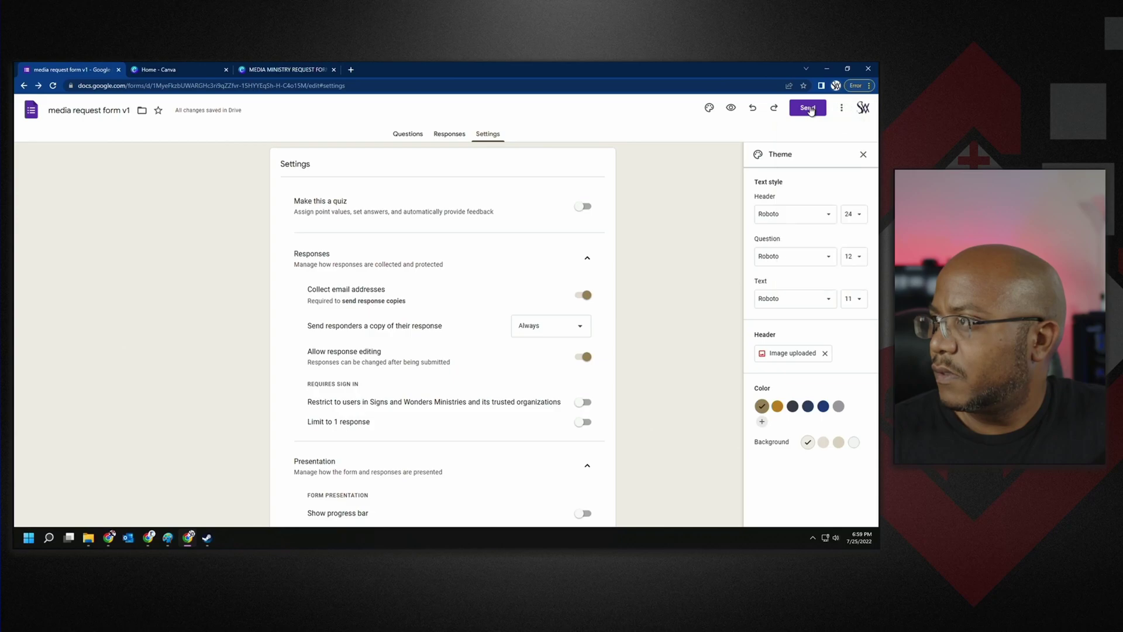
pyautogui.click(806, 111)
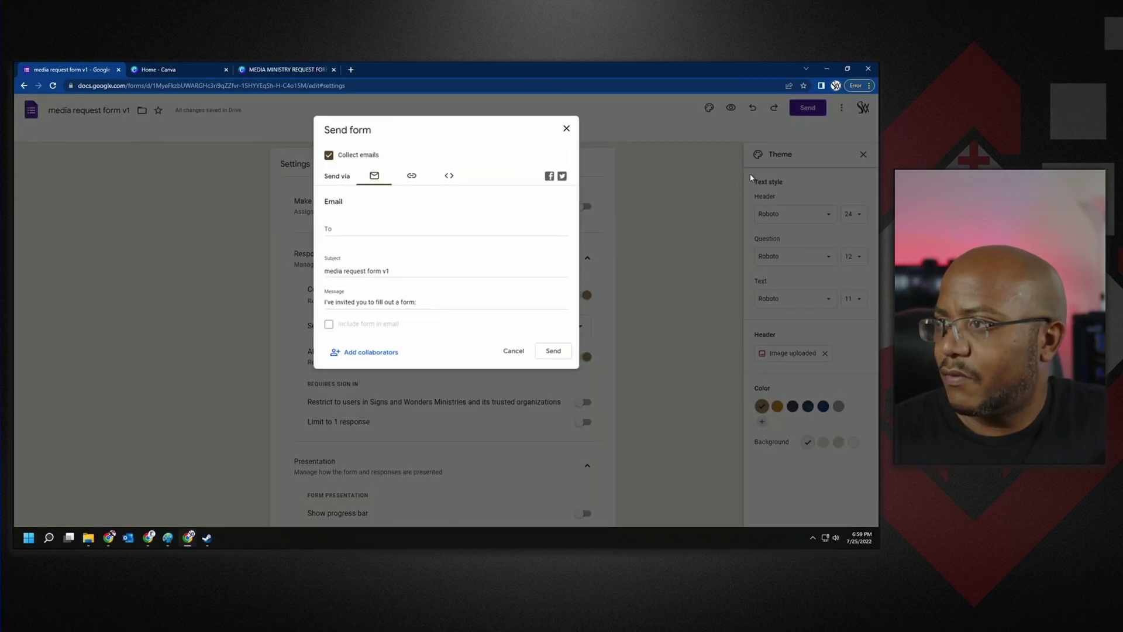
pyautogui.click(448, 177)
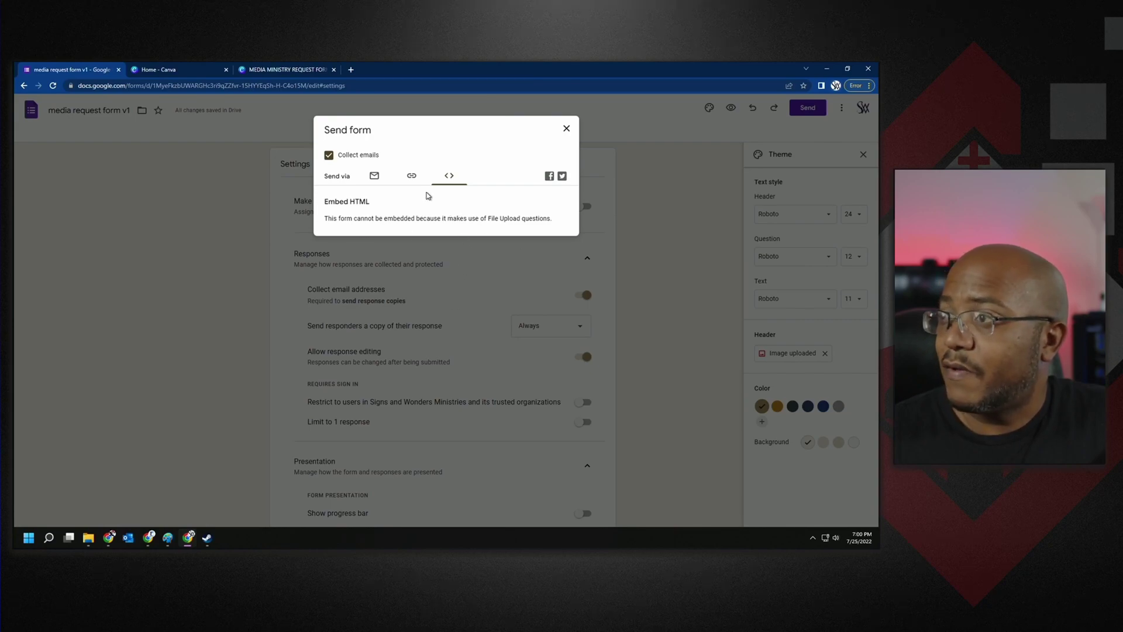
pyautogui.click(411, 178)
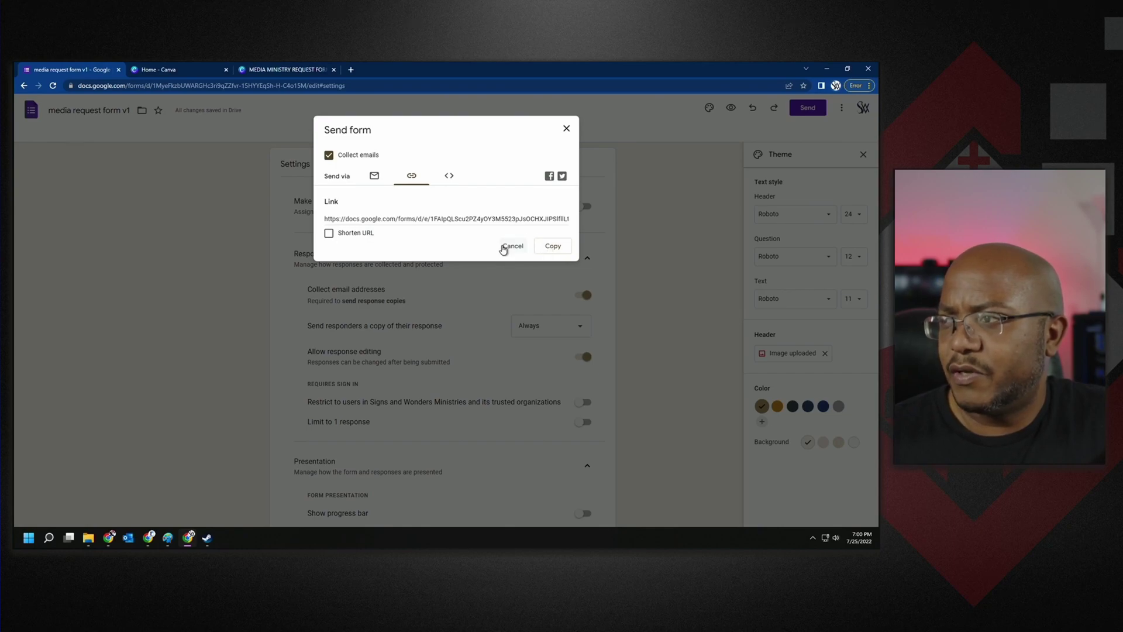
pyautogui.click(553, 246)
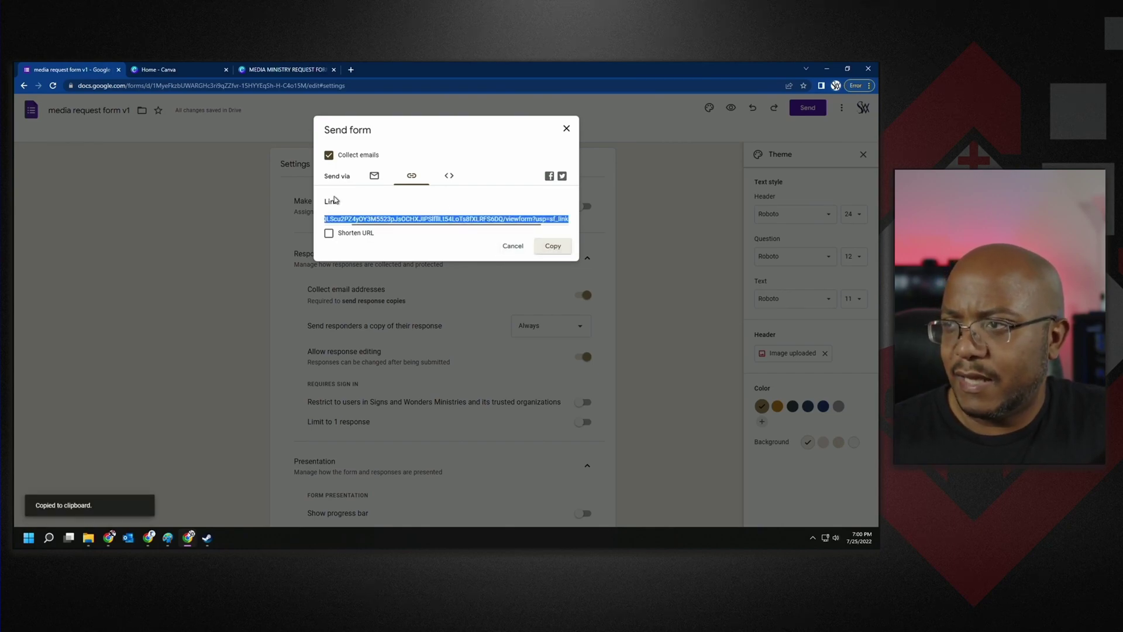